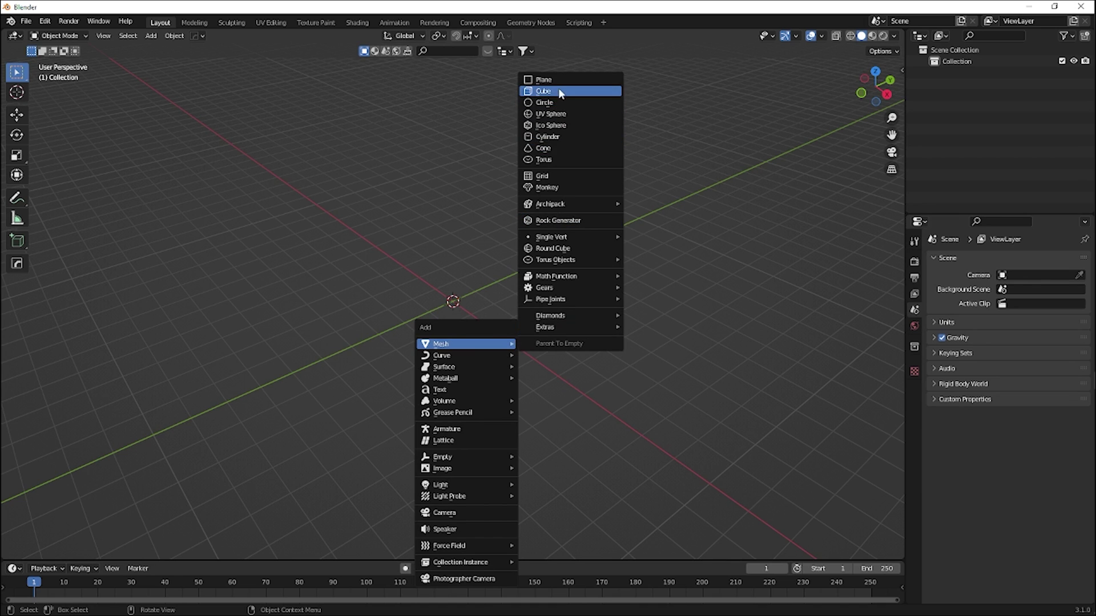
Step: Add a plane and scale it into a rectangle with scales of about 1.97 along X and 1.35 along Y
{"action": "left_click", "coordinate": [553, 80]}
{"action": "scroll", "coordinate": [441, 396], "scroll_direction": "up", "scroll_amount": 5}
{"action": "middle_click_drag", "start_coordinate": [441, 396], "coordinate": [486, 417]}
{"action": "key", "text": "s"}
{"action": "right_click", "coordinate": [624, 367]}
{"action": "middle_click_drag", "start_coordinate": [624, 367], "coordinate": [558, 385]}
{"action": "key", "text": "s"}
{"action": "key", "text": "y"}
{"action": "left_click", "coordinate": [570, 350]}
{"action": "key", "text": "s"}
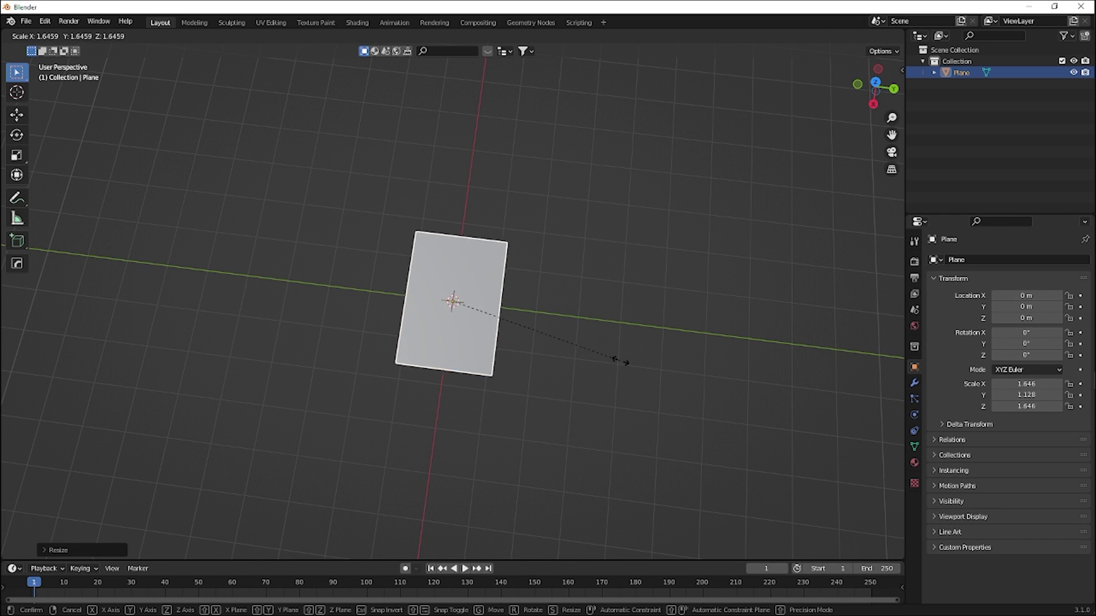
{"action": "left_click", "coordinate": [650, 365]}
{"action": "scroll", "coordinate": [519, 367], "scroll_direction": "down", "scroll_amount": 3}
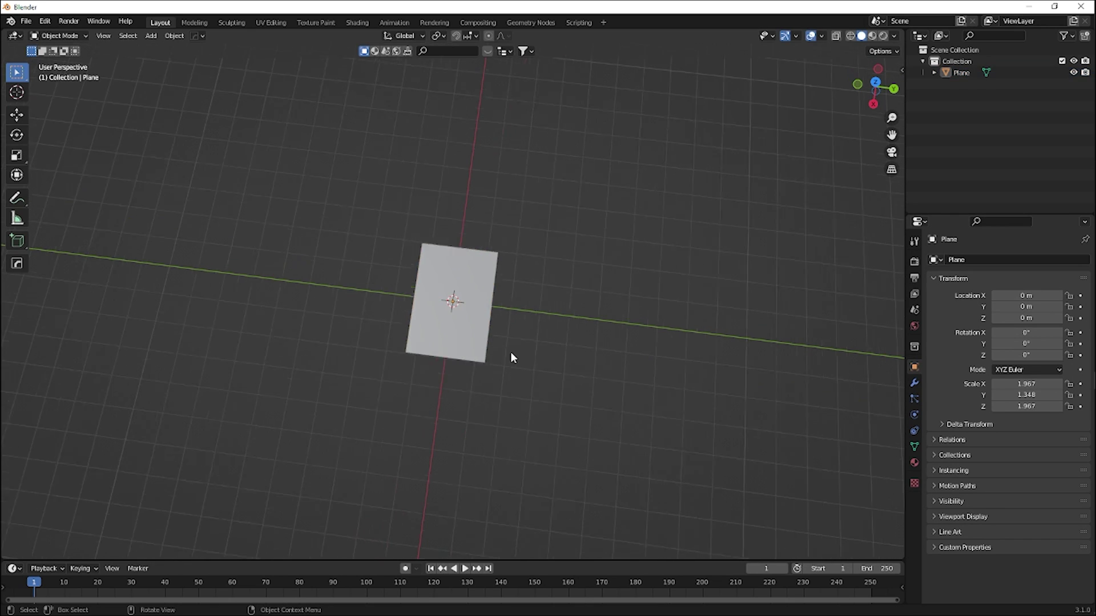
Step: Try to enlarge the plane uniformly and undo the scaling
{"action": "middle_click_drag", "start_coordinate": [519, 367], "coordinate": [472, 323]}
{"action": "key", "text": "s"}
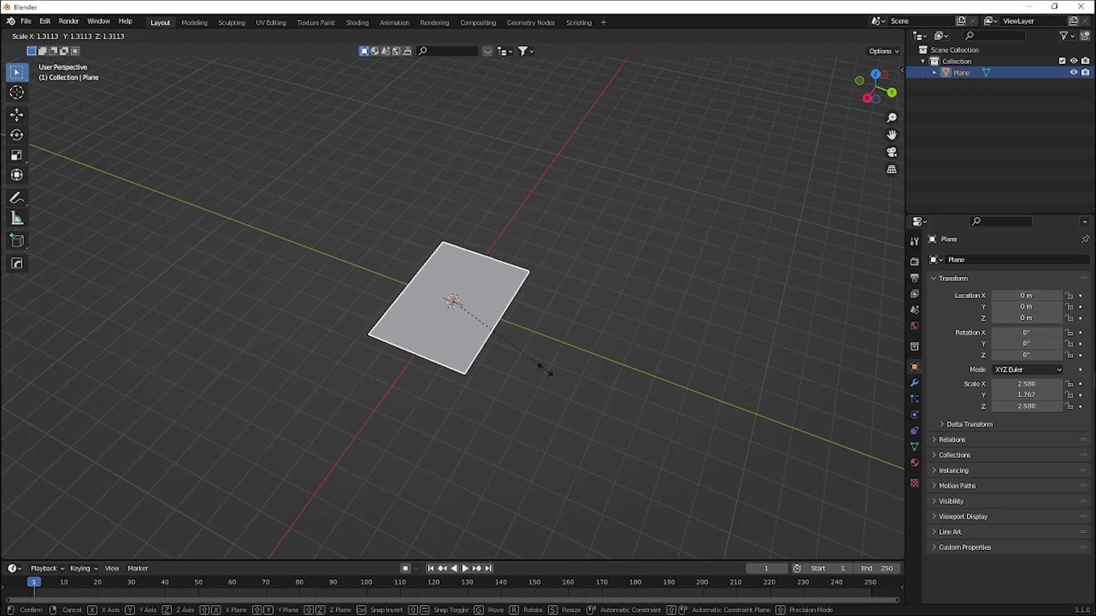
{"action": "left_click", "coordinate": [521, 360]}
{"action": "key", "text": "ctrl+z"}
{"action": "middle_click_drag", "start_coordinate": [504, 344], "coordinate": [474, 341]}
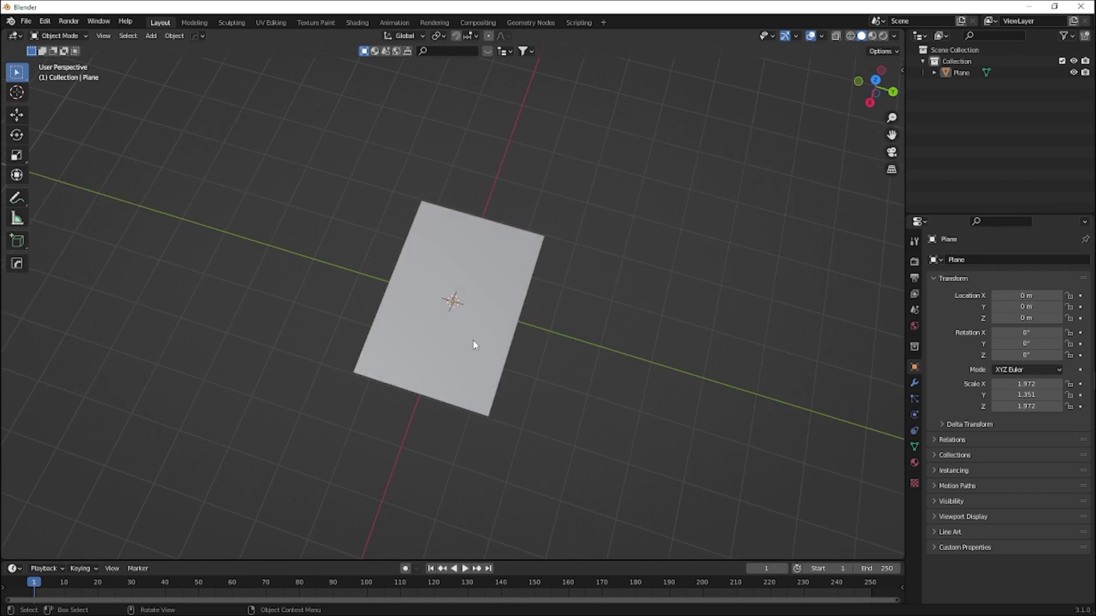
Step: Select the plane, enlarge the timeline area and turn it into a Shader Editor
{"action": "left_click", "coordinate": [474, 341]}
{"action": "left_click_drag", "start_coordinate": [365, 562], "coordinate": [361, 398]}
{"action": "left_click", "coordinate": [12, 406]}
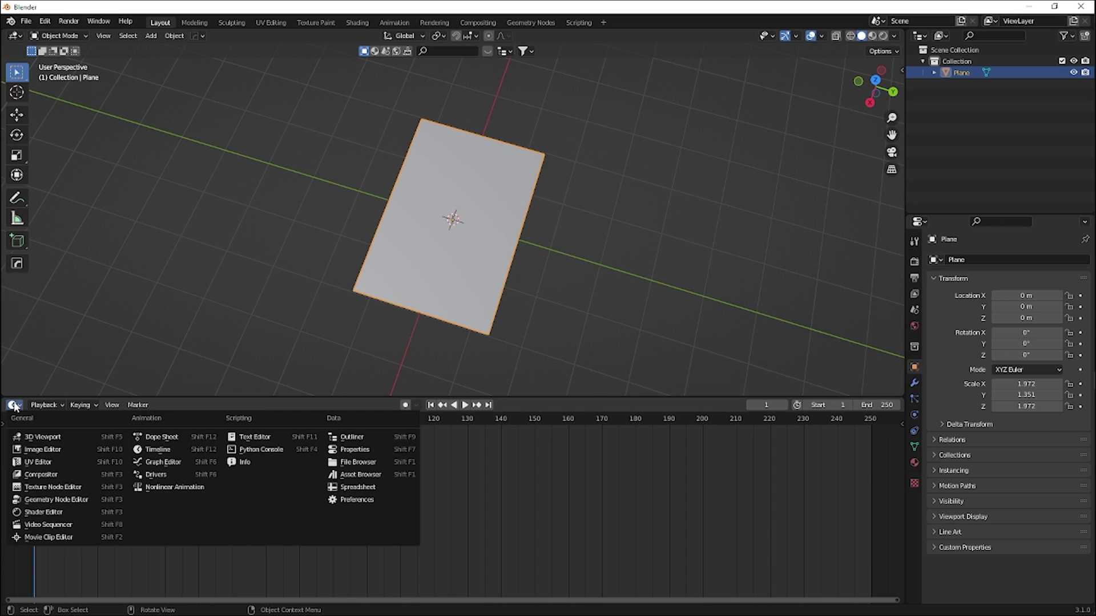
{"action": "left_click", "coordinate": [34, 514]}
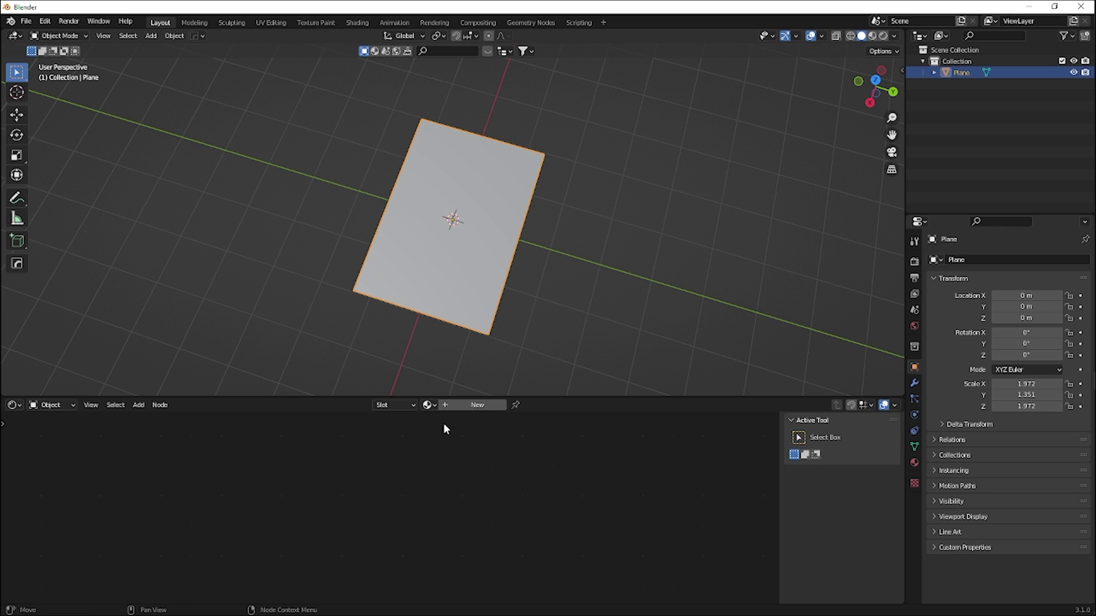
Step: Create a new material named water on the plane and delete its Principled BSDF node
{"action": "left_click", "coordinate": [472, 405]}
{"action": "type", "text": "water"}
{"action": "key", "text": "Return"}
{"action": "key", "text": "Home"}
{"action": "middle_click_drag", "start_coordinate": [492, 495], "coordinate": [473, 515]}
{"action": "left_click", "coordinate": [395, 445]}
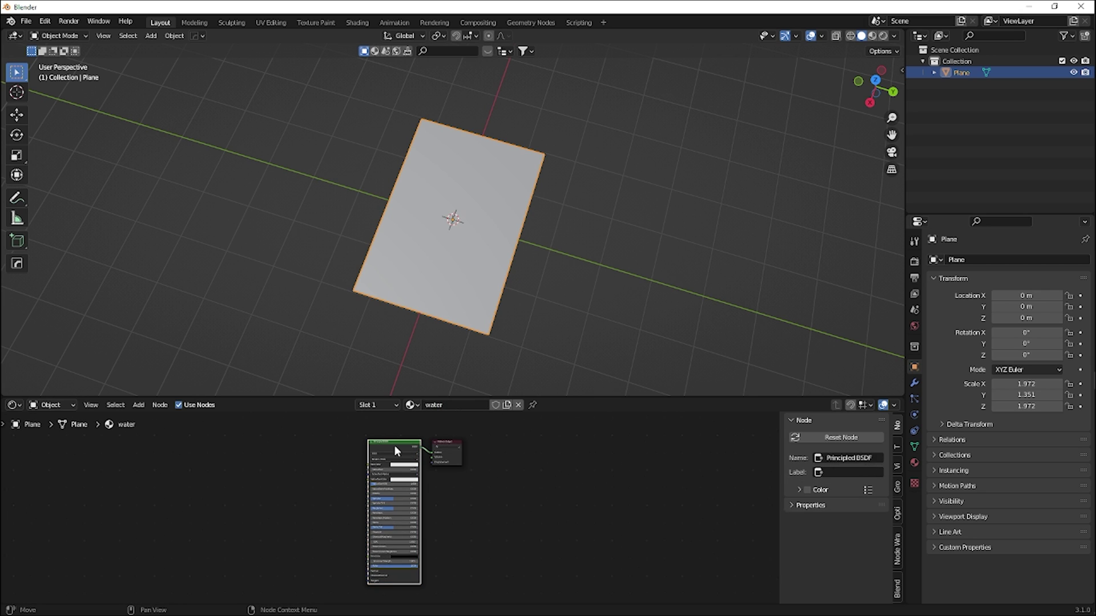
{"action": "key", "text": "x"}
Step: Add a Noise Texture node and duplicate it twice, placing the copies below the original
{"action": "key", "text": "shift+a"}
{"action": "left_click", "coordinate": [280, 483]}
{"action": "type", "text": "no"}
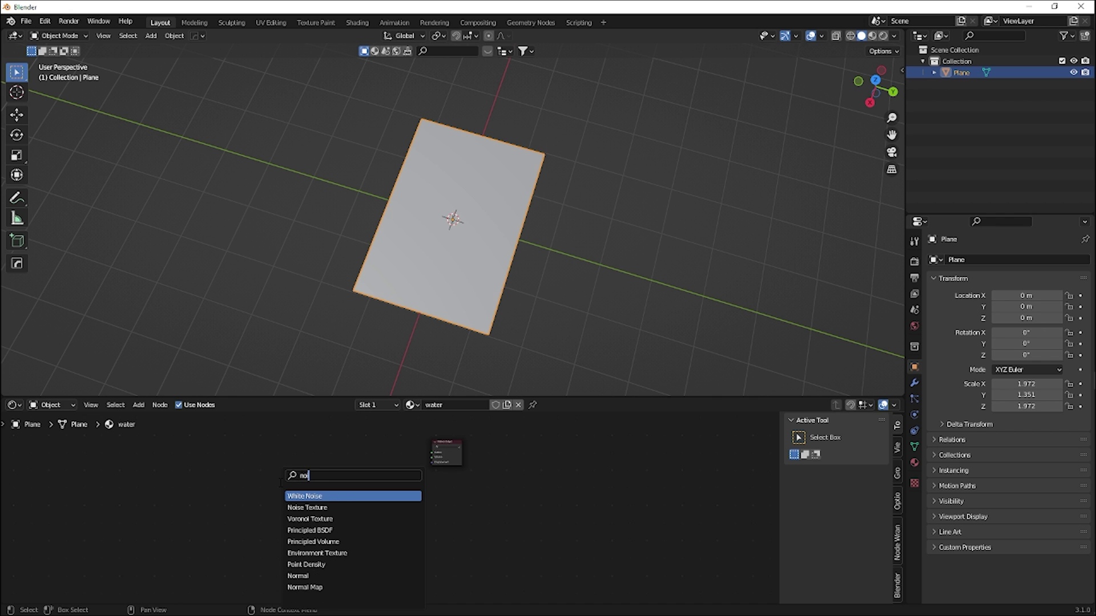
{"action": "left_click", "coordinate": [299, 507]}
{"action": "left_click", "coordinate": [242, 492]}
{"action": "key", "text": "shift+d"}
{"action": "left_click", "coordinate": [280, 548]}
{"action": "key", "text": "shift+d"}
{"action": "left_click", "coordinate": [334, 575]}
Step: Attach Mapping and Texture Coordinate nodes to the last Noise Texture copy and move them clear of the noise nodes
{"action": "middle_click_drag", "start_coordinate": [335, 580], "coordinate": [297, 482]}
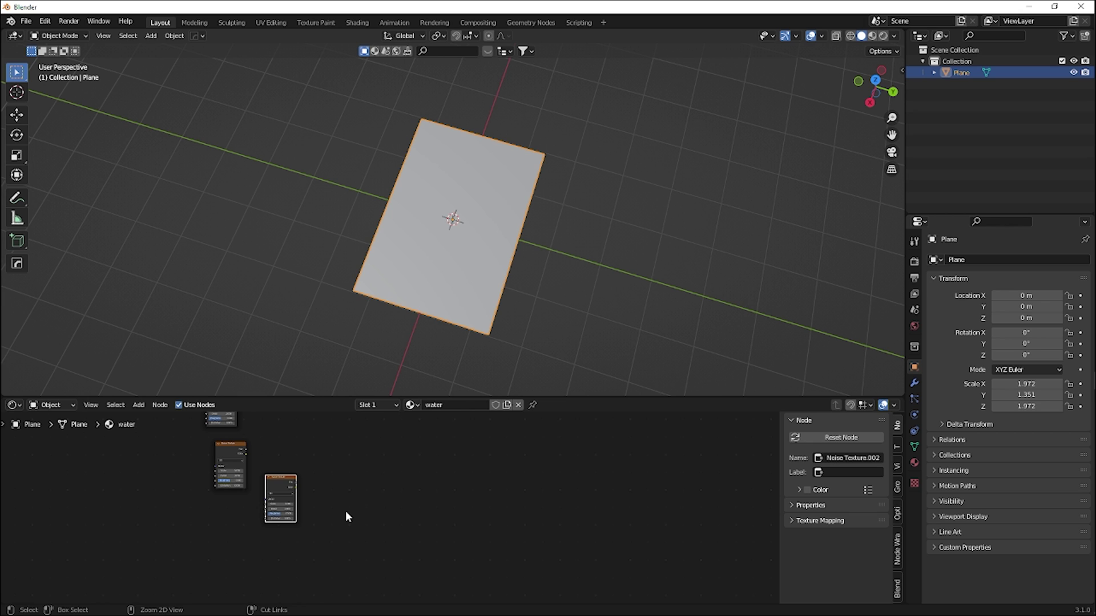
{"action": "key", "text": "ctrl+t"}
{"action": "left_click_drag", "start_coordinate": [224, 475], "coordinate": [132, 509]}
Step: Set the scale to 30 and the detail to 6 on the Noise Texture connected to the Mapping node
{"action": "scroll", "coordinate": [187, 528], "scroll_direction": "up", "scroll_amount": 8}
{"action": "middle_click_drag", "start_coordinate": [237, 547], "coordinate": [317, 537]}
{"action": "double_click", "coordinate": [261, 492]}
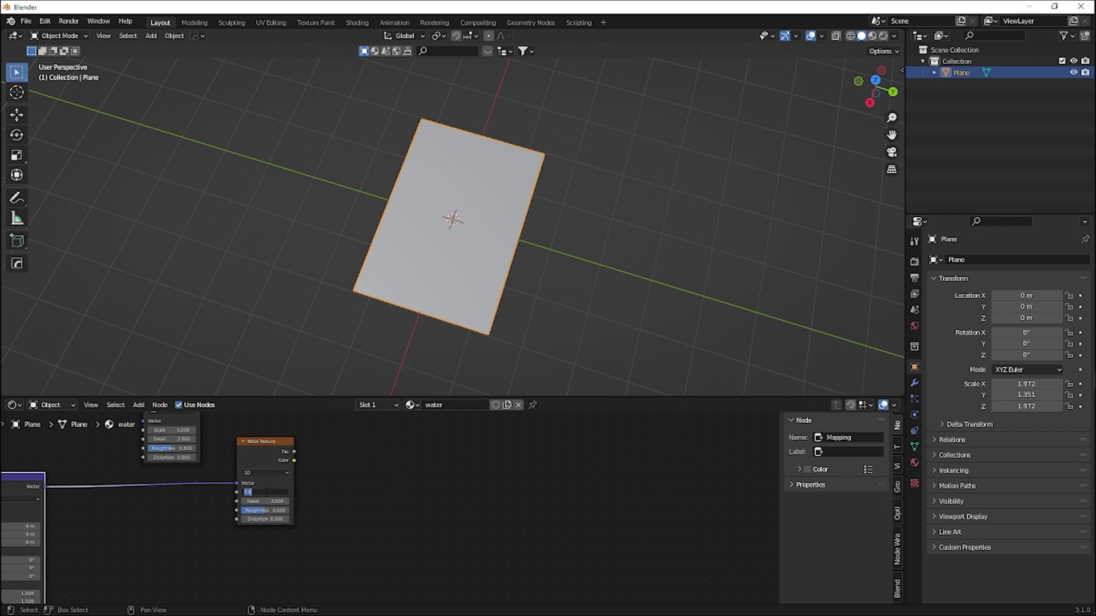
{"action": "type", "text": "30"}
{"action": "key", "text": "Return"}
{"action": "left_click_drag", "start_coordinate": [249, 485], "coordinate": [242, 481]}
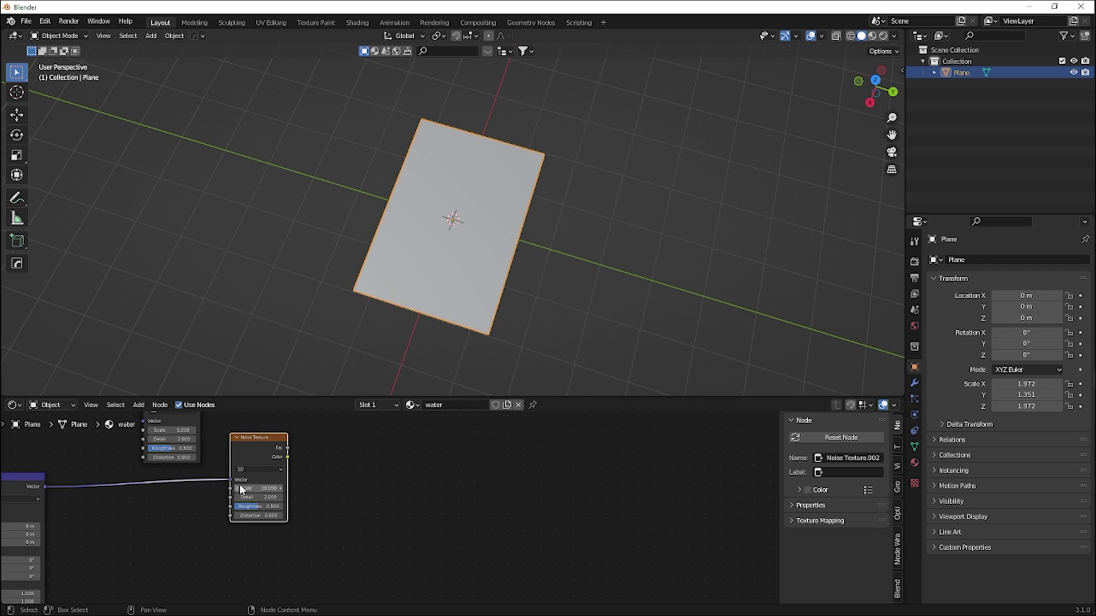
{"action": "key", "text": "Return"}
Step: Set the scale to 30 and the detail to 6 on the middle Noise Texture node
{"action": "middle_click_drag", "start_coordinate": [322, 475], "coordinate": [344, 555]}
{"action": "left_click", "coordinate": [193, 510]}
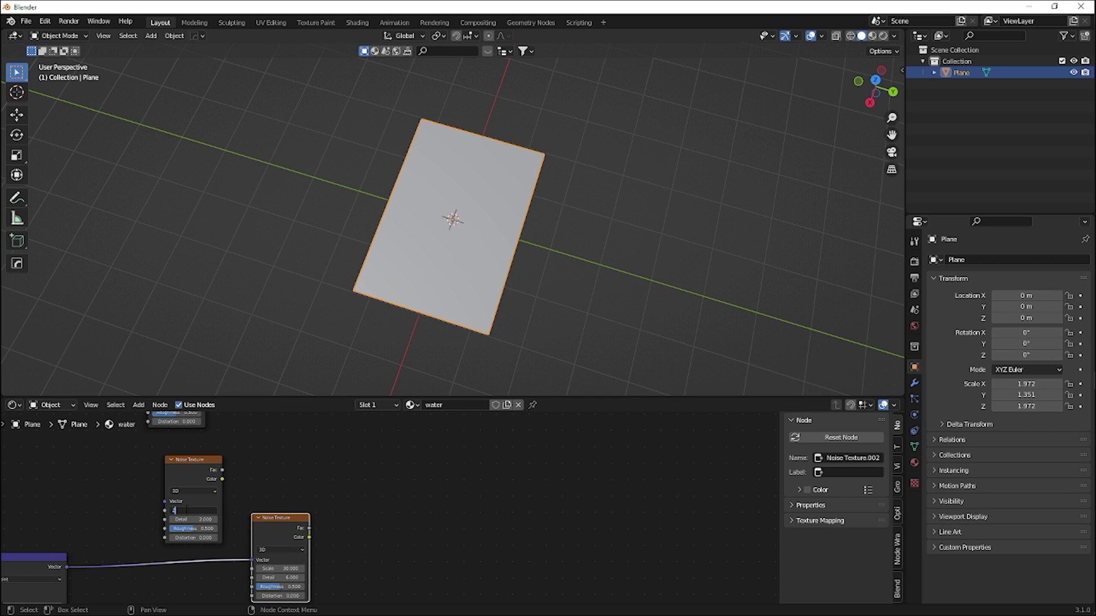
{"action": "type", "text": "30"}
{"action": "key", "text": "Return"}
{"action": "left_click", "coordinate": [196, 522]}
{"action": "type", "text": "6"}
{"action": "key", "text": "Return"}
Step: Adjust the scale and detail of the uppermost Noise Texture node
{"action": "middle_click_drag", "start_coordinate": [252, 479], "coordinate": [265, 567]}
{"action": "left_click", "coordinate": [195, 483]}
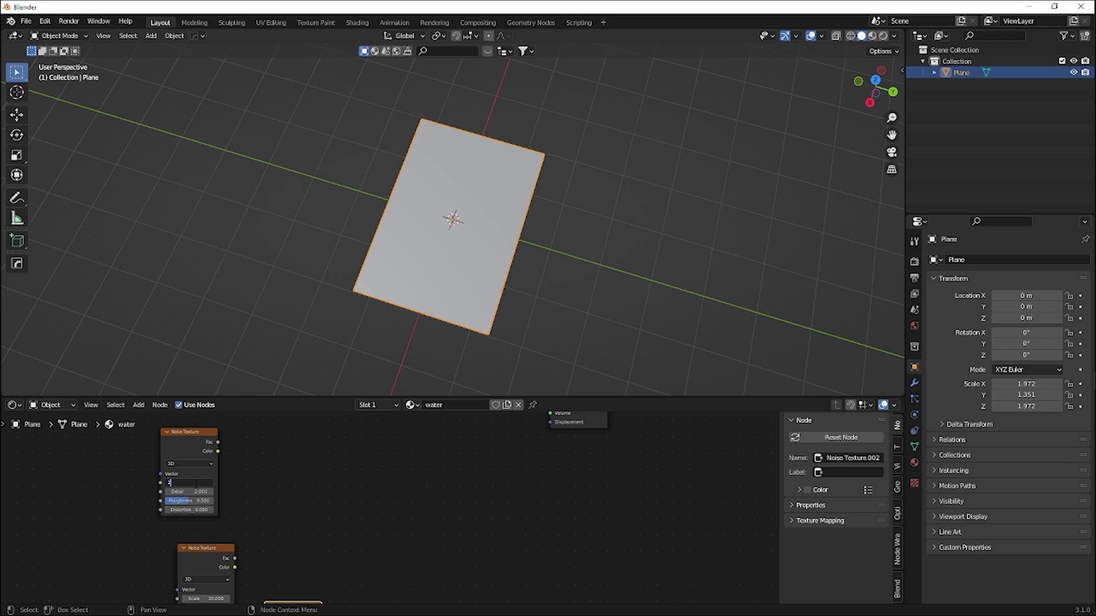
{"action": "key", "text": "Tab"}
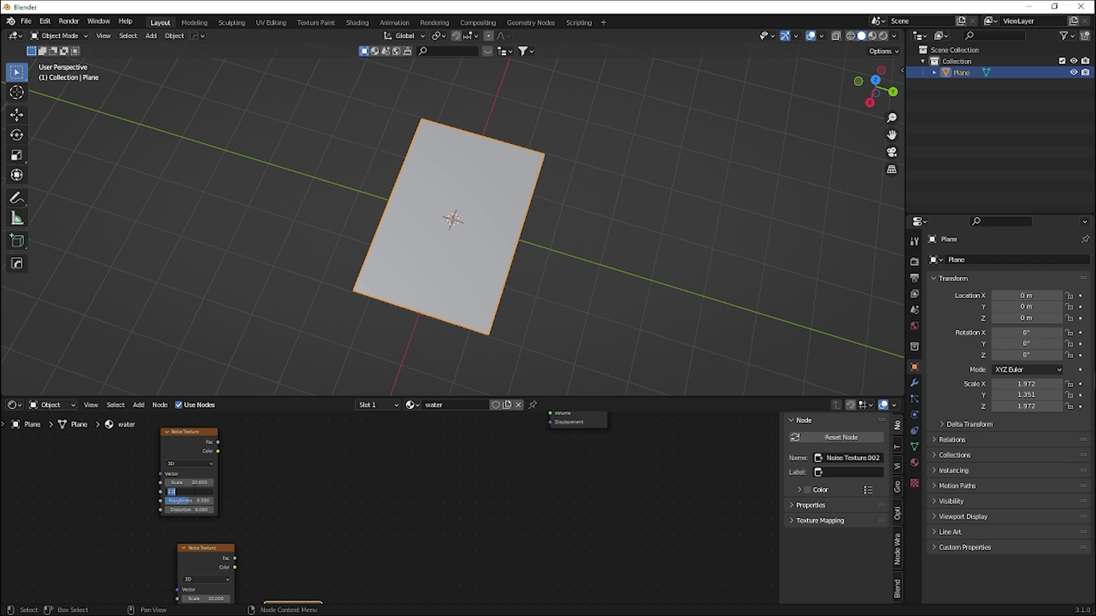
{"action": "key", "text": "Return"}
Step: Examine the Texture Coordinate and Mapping nodes feeding the lowest Noise Texture node
{"action": "scroll", "coordinate": [259, 495], "scroll_direction": "down", "scroll_amount": 5}
{"action": "middle_click_drag", "start_coordinate": [290, 549], "coordinate": [299, 434]}
{"action": "scroll", "coordinate": [291, 480], "scroll_direction": "down", "scroll_amount": 2}
{"action": "middle_click_drag", "start_coordinate": [267, 501], "coordinate": [240, 508]}
{"action": "scroll", "coordinate": [240, 508], "scroll_direction": "up", "scroll_amount": 4}
{"action": "scroll", "coordinate": [239, 509], "scroll_direction": "up", "scroll_amount": 1}
{"action": "middle_click_drag", "start_coordinate": [169, 541], "coordinate": [237, 512]}
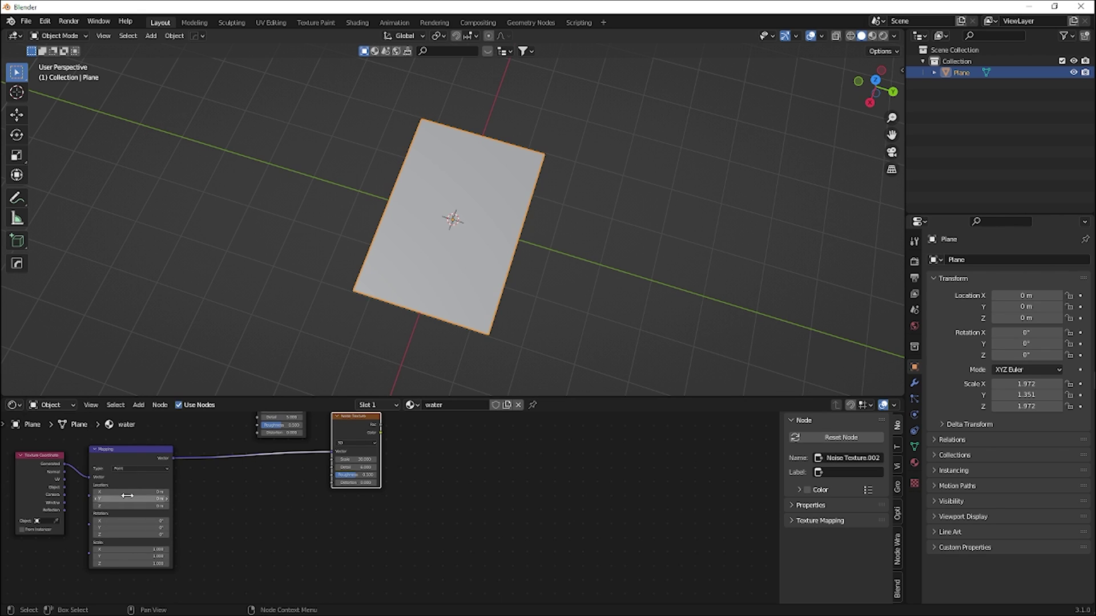
{"action": "scroll", "coordinate": [153, 506], "scroll_direction": "down", "scroll_amount": 3}
{"action": "middle_click_drag", "start_coordinate": [142, 502], "coordinate": [192, 512]}
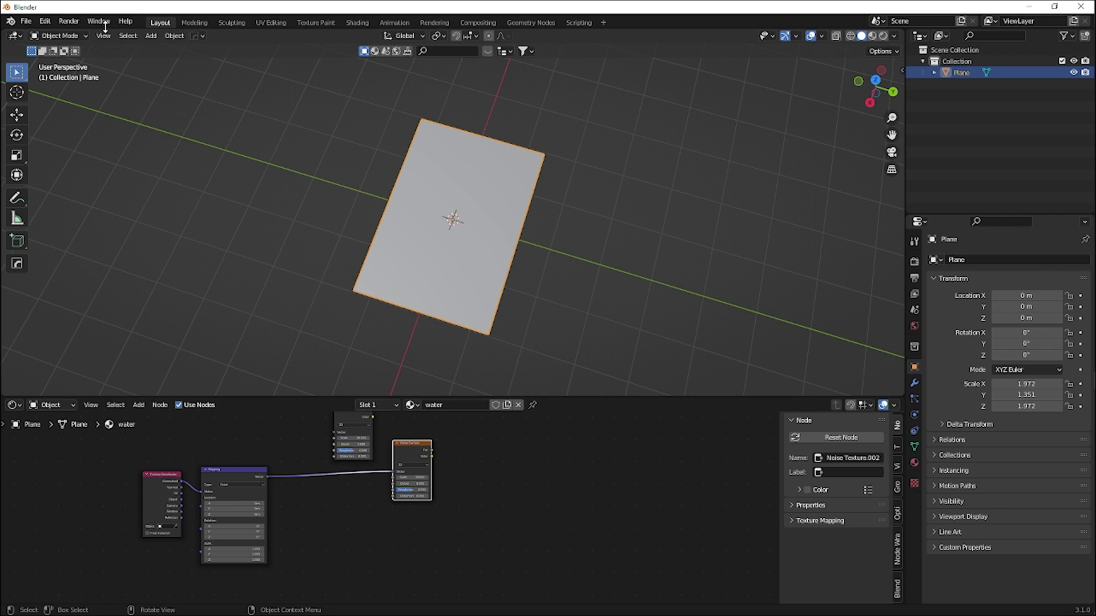
Step: Search the add-ons in the preferences for "node" to check whether Node Wrangler is enabled
{"action": "left_click", "coordinate": [46, 23]}
{"action": "left_click", "coordinate": [73, 183]}
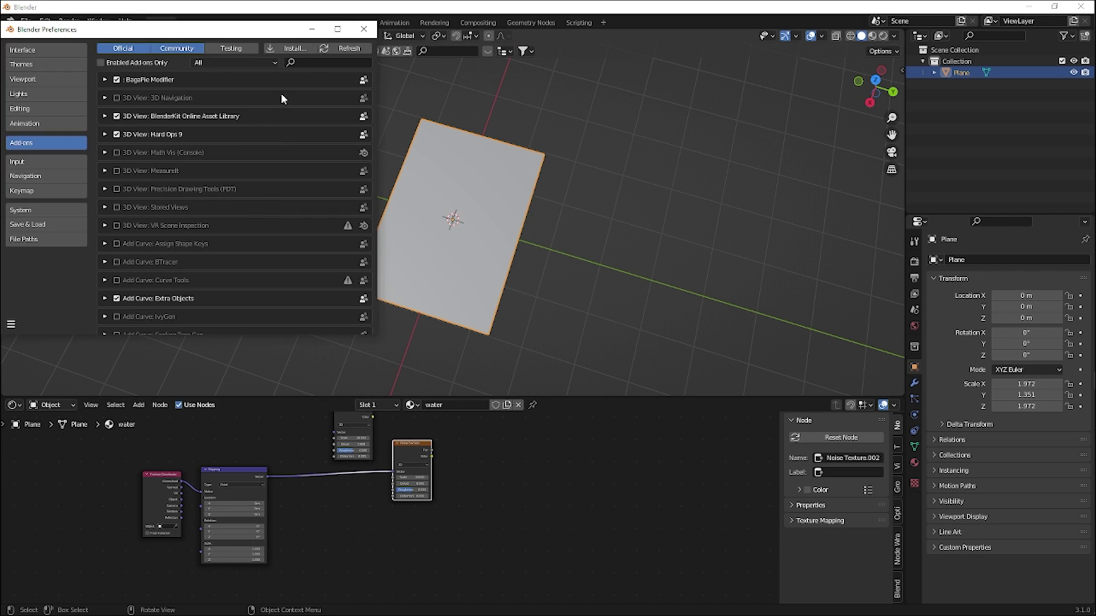
{"action": "type", "text": "node"}
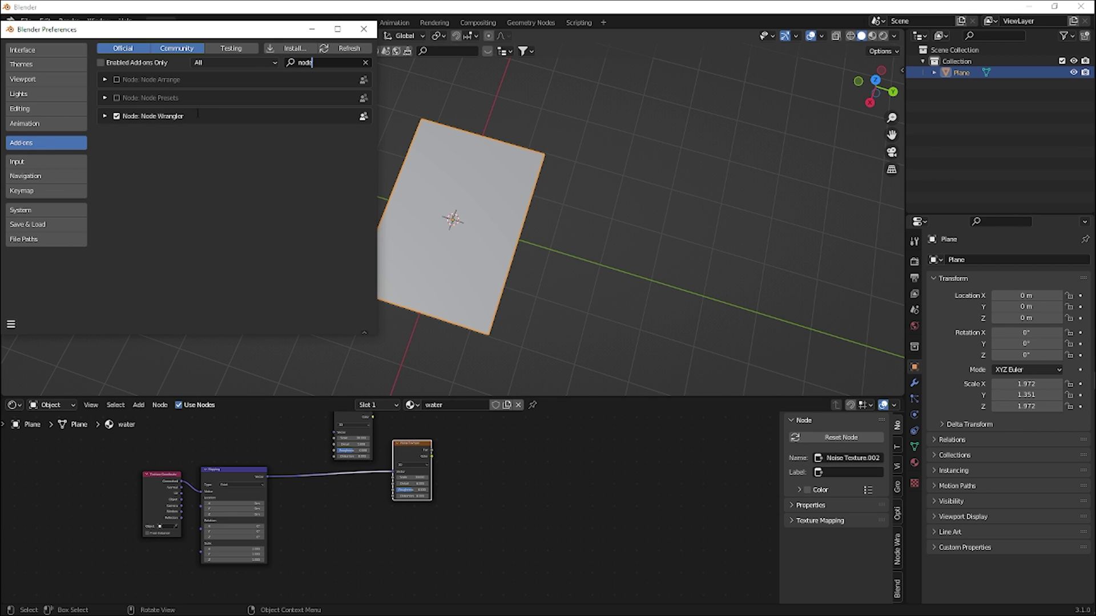
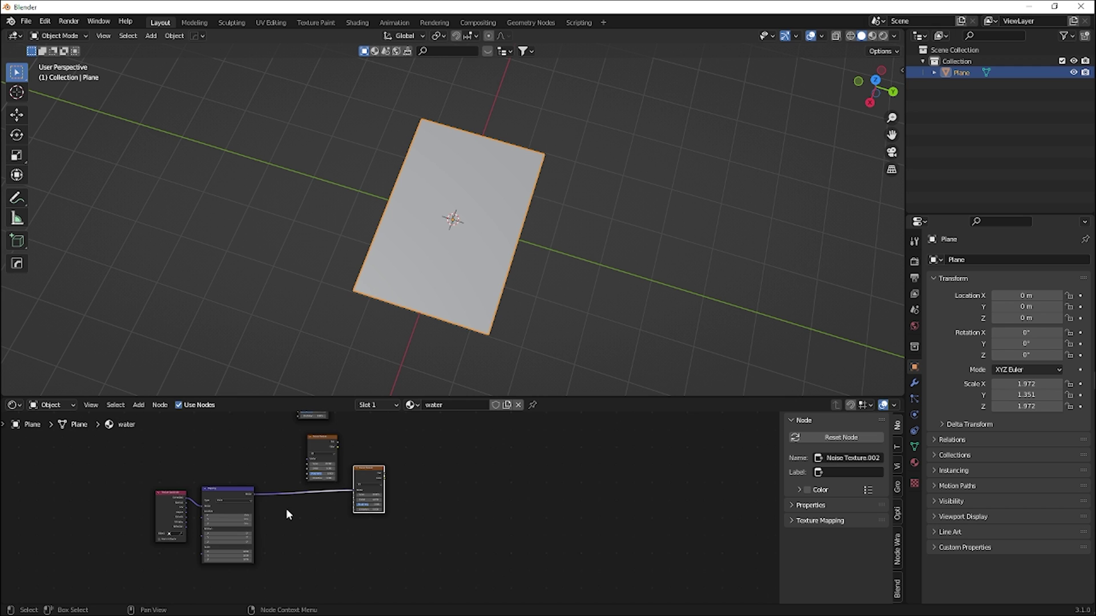
Step: Add a MixRGB node after the noise textures and move the lowest Noise Texture directly beneath the middle one
{"action": "middle_click_drag", "start_coordinate": [292, 498], "coordinate": [269, 503]}
{"action": "scroll", "coordinate": [379, 467], "scroll_direction": "down", "scroll_amount": 4}
{"action": "scroll", "coordinate": [378, 472], "scroll_direction": "up", "scroll_amount": 2}
{"action": "key", "text": "shift+a"}
{"action": "type", "text": "mix"}
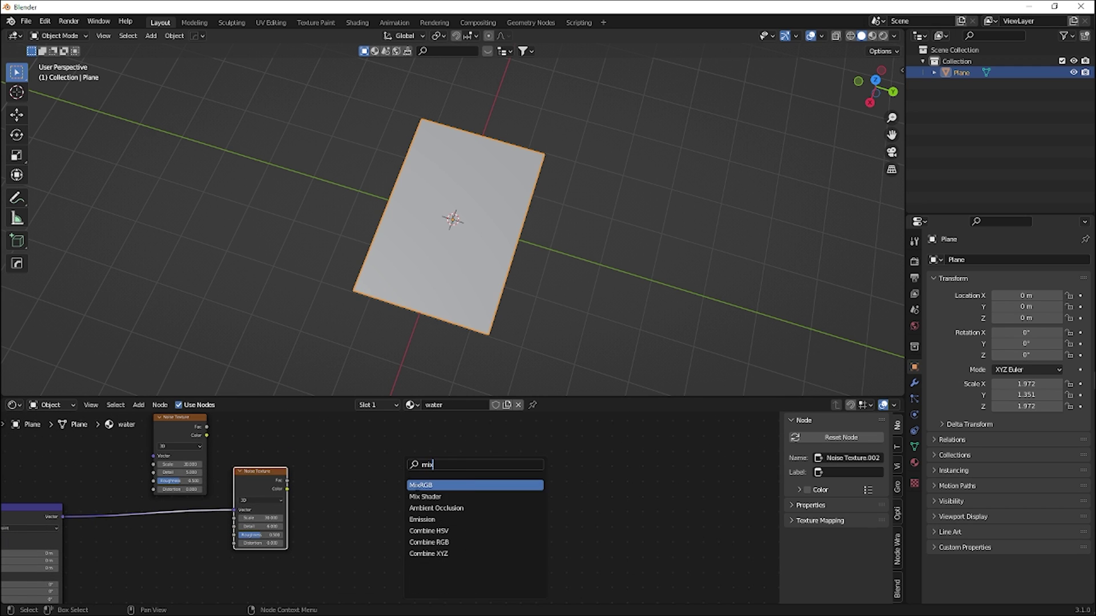
{"action": "key", "text": "Return"}
{"action": "left_click", "coordinate": [353, 474]}
{"action": "left_click_drag", "start_coordinate": [261, 475], "coordinate": [179, 523]}
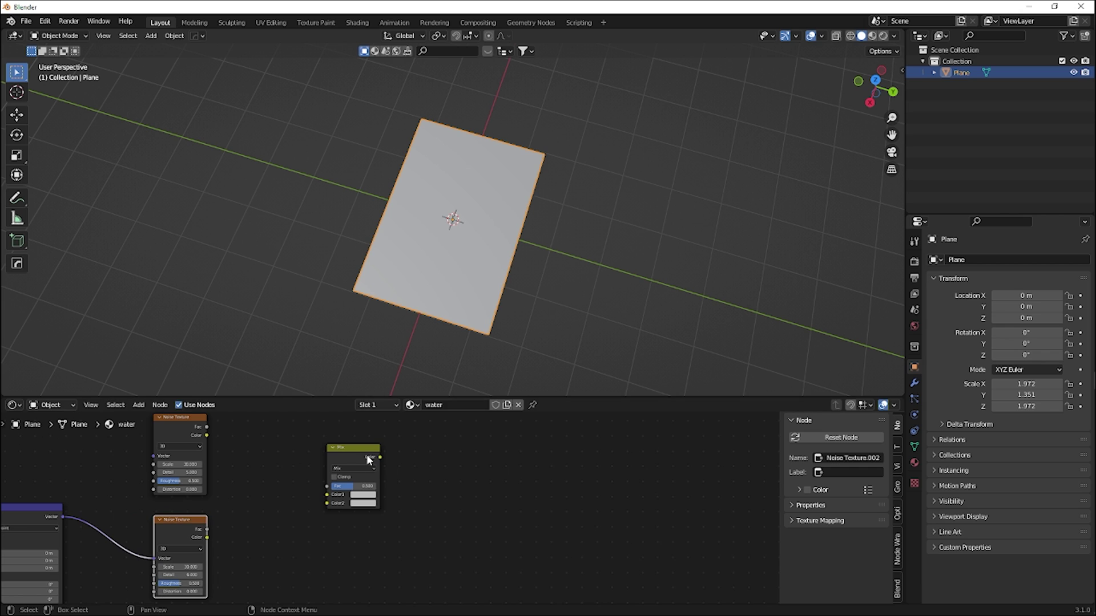
Step: Set the mix node to Multiply with factor 1 and feed the two lower noise textures' Fac outputs into Color1 and Color2
{"action": "left_click", "coordinate": [364, 468]}
{"action": "left_click", "coordinate": [351, 444]}
{"action": "left_click_drag", "start_coordinate": [351, 488], "coordinate": [378, 488]}
{"action": "left_click_drag", "start_coordinate": [207, 529], "coordinate": [319, 500]}
{"action": "left_click_drag", "start_coordinate": [206, 427], "coordinate": [324, 496]}
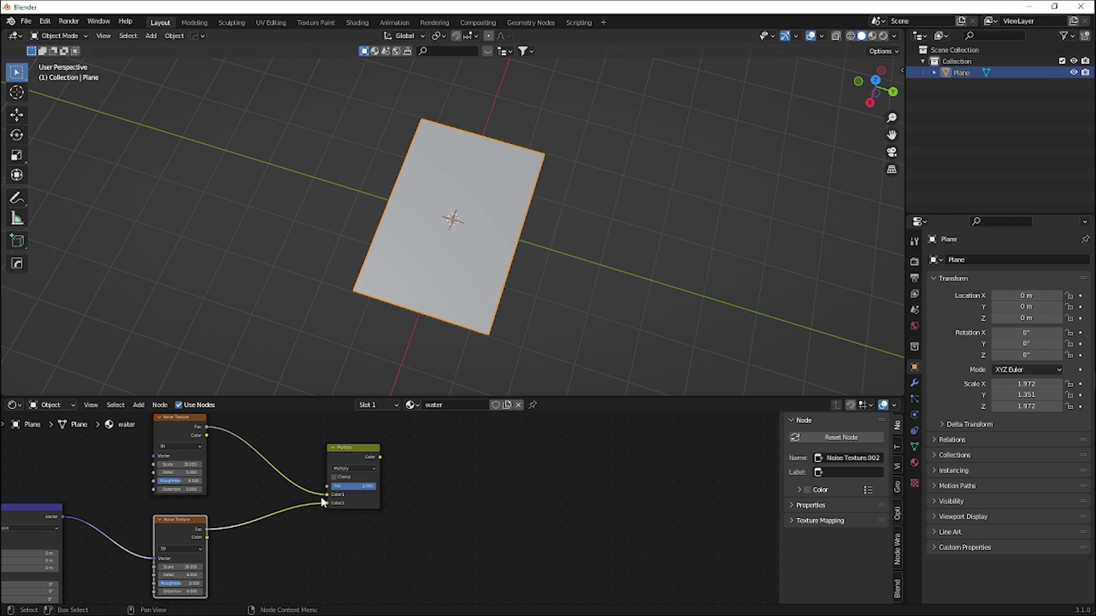
Step: Duplicate the Multiply node and place the copy after the first one
{"action": "scroll", "coordinate": [317, 488], "scroll_direction": "down", "scroll_amount": 1}
{"action": "middle_click_drag", "start_coordinate": [308, 467], "coordinate": [205, 485]}
{"action": "left_click", "coordinate": [249, 491]}
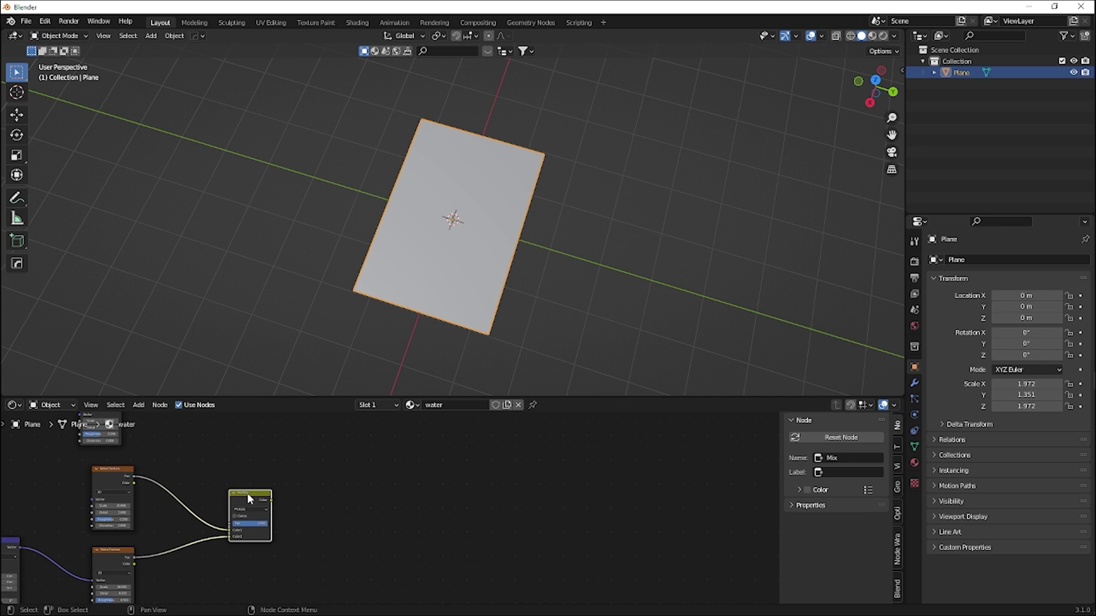
{"action": "key", "text": "shift+d"}
{"action": "left_click", "coordinate": [345, 481]}
{"action": "scroll", "coordinate": [314, 499], "scroll_direction": "up", "scroll_amount": 2}
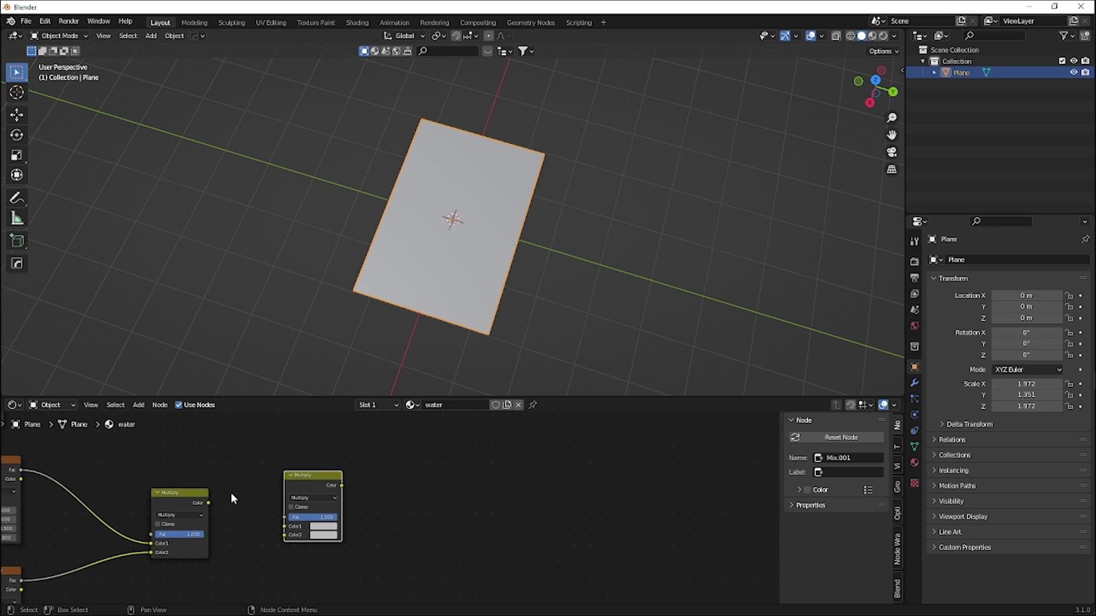
{"action": "scroll", "coordinate": [232, 500], "scroll_direction": "down", "scroll_amount": 2}
{"action": "middle_click_drag", "start_coordinate": [233, 500], "coordinate": [244, 531]}
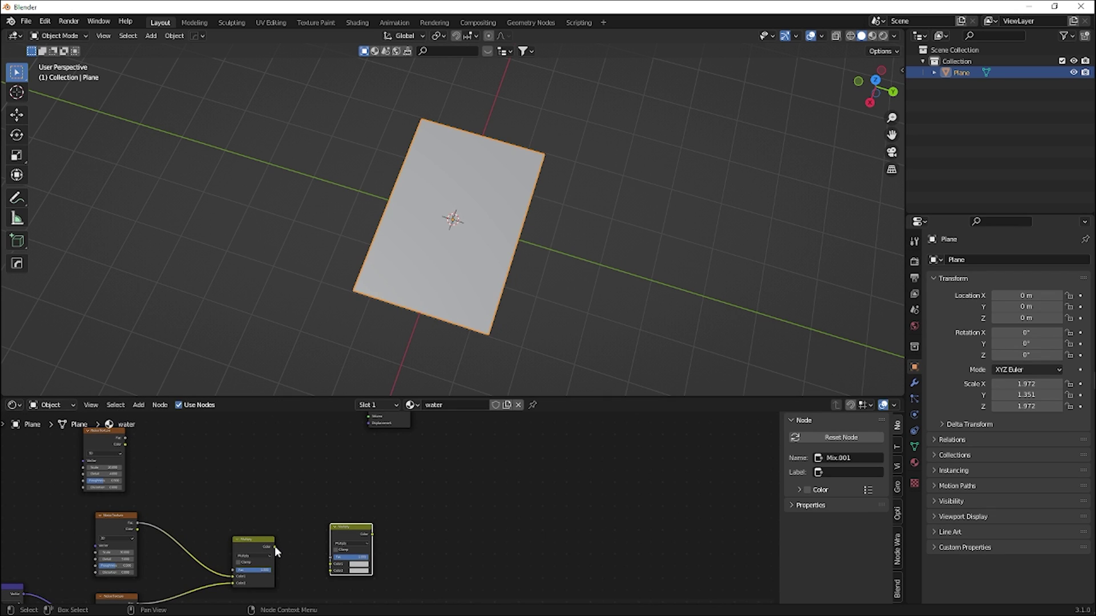
Step: Connect the first Multiply node to the copy's Color2 and the uppermost Noise Texture's Fac output to its Color1
{"action": "left_click_drag", "start_coordinate": [276, 547], "coordinate": [333, 573]}
{"action": "left_click_drag", "start_coordinate": [276, 546], "coordinate": [330, 571]}
{"action": "left_click_drag", "start_coordinate": [127, 438], "coordinate": [306, 477]}
Step: Preview the second Multiply node's output on the plane using Material Preview shading
{"action": "scroll", "coordinate": [364, 497], "scroll_direction": "down", "scroll_amount": 4}
{"action": "middle_click_drag", "start_coordinate": [364, 496], "coordinate": [336, 522]}
{"action": "scroll", "coordinate": [336, 521], "scroll_direction": "up", "scroll_amount": 5}
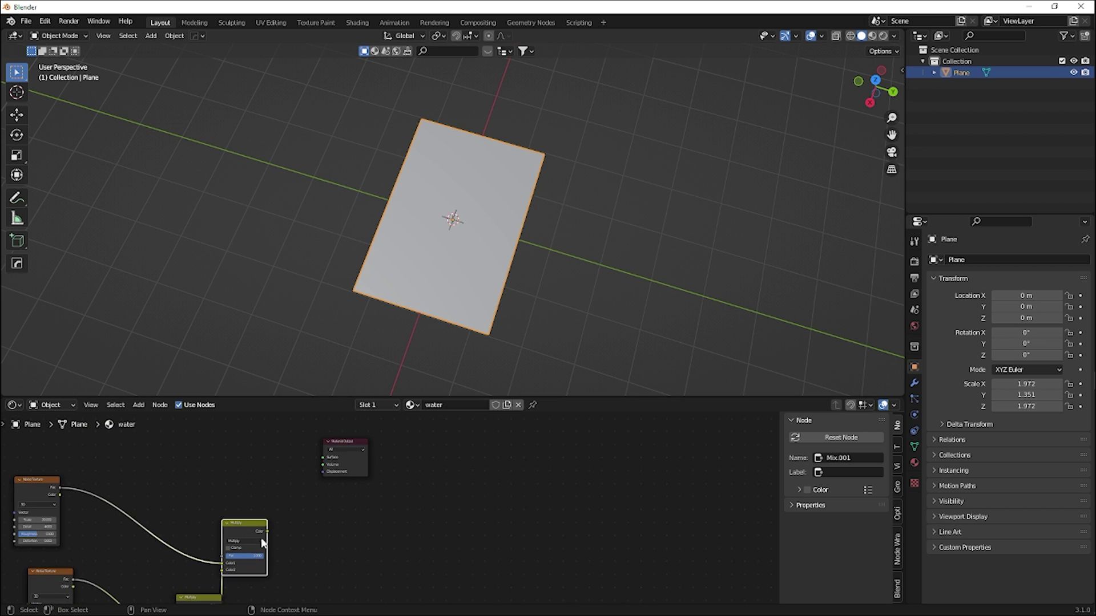
{"action": "left_click", "coordinate": [240, 525], "text": "ctrl+shift"}
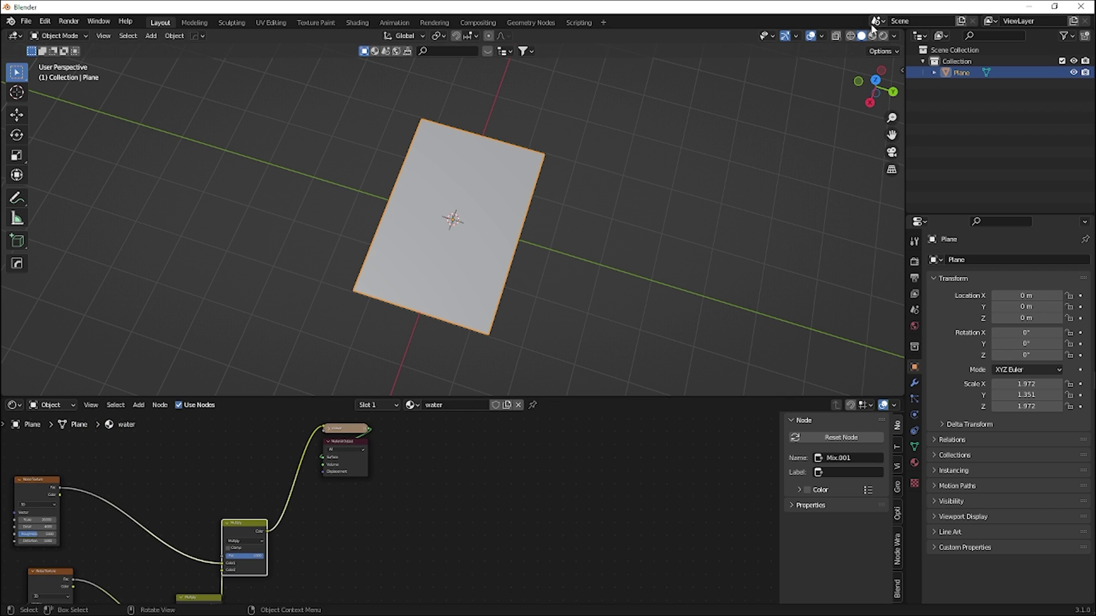
{"action": "left_click", "coordinate": [873, 35]}
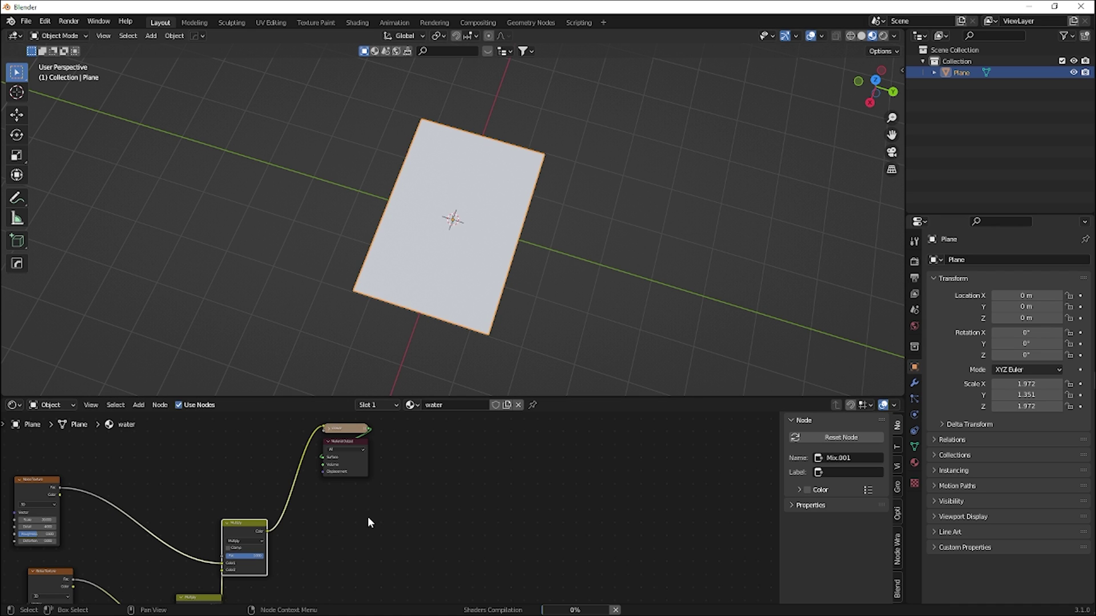
{"action": "scroll", "coordinate": [497, 234], "scroll_direction": "up", "scroll_amount": 5}
{"action": "middle_click_drag", "start_coordinate": [485, 234], "coordinate": [542, 200]}
{"action": "scroll", "coordinate": [516, 216], "scroll_direction": "down", "scroll_amount": 5}
{"action": "scroll", "coordinate": [440, 288], "scroll_direction": "up", "scroll_amount": 6}
Step: Move the Material Output node farther from the Multiply nodes and add a Bump node between them
{"action": "left_click_drag", "start_coordinate": [348, 465], "coordinate": [460, 492]}
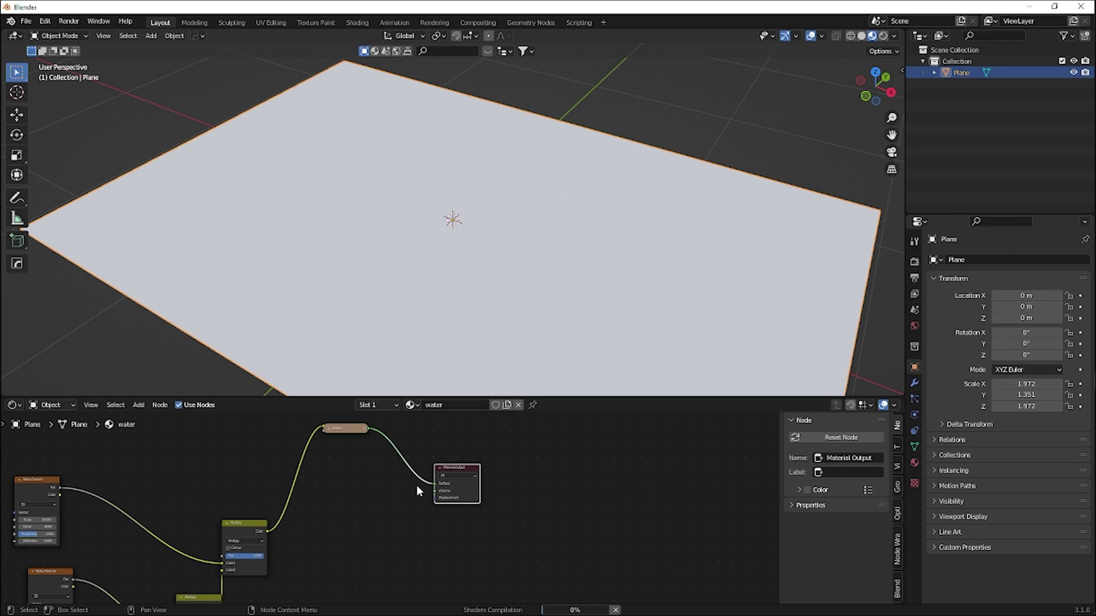
{"action": "scroll", "coordinate": [375, 501], "scroll_direction": "up", "scroll_amount": 2}
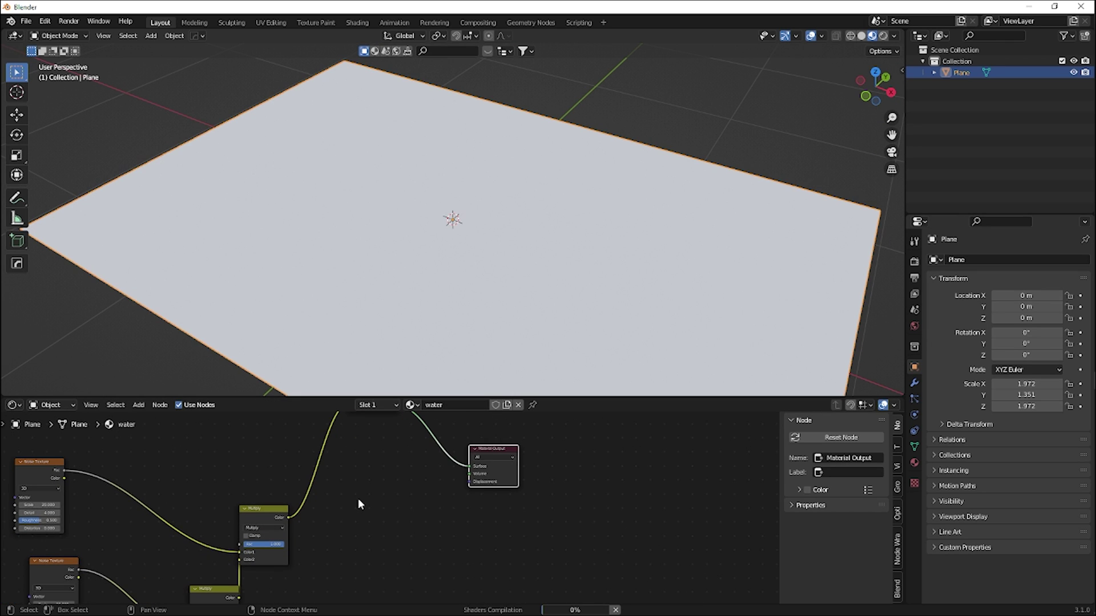
{"action": "key", "text": "shift+a"}
{"action": "left_click", "coordinate": [358, 500]}
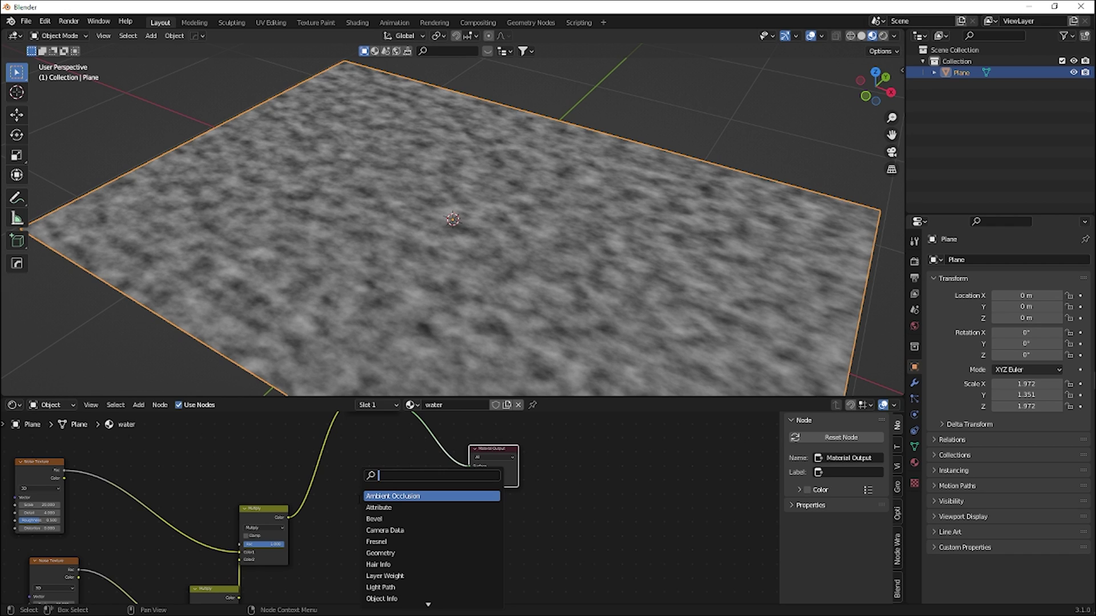
{"action": "type", "text": "bump"}
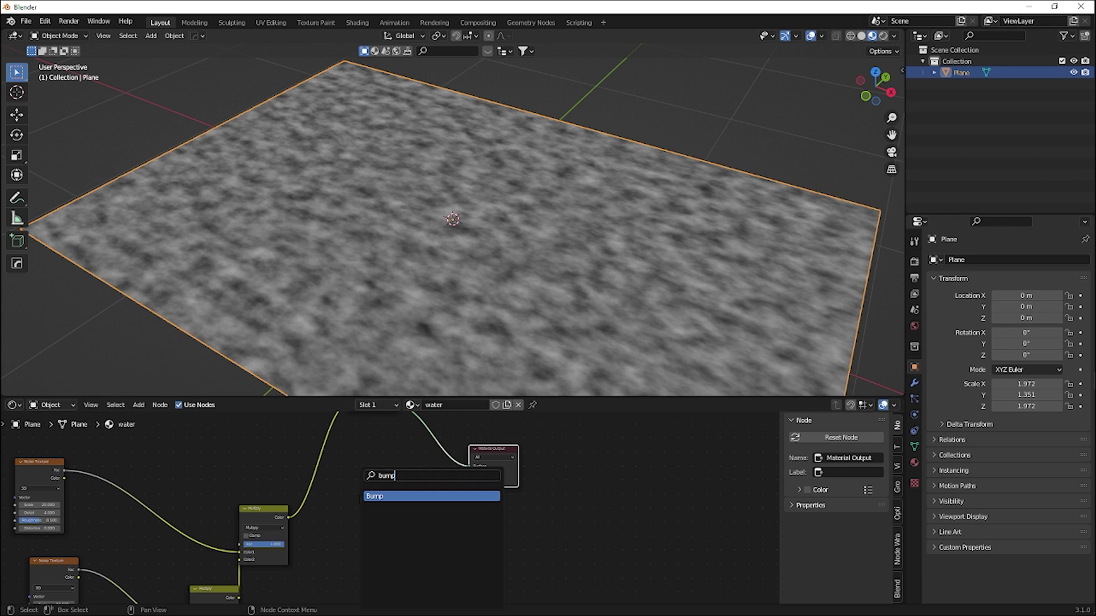
{"action": "key", "text": "Return"}
{"action": "left_click", "coordinate": [313, 506]}
Step: Connect the second Multiply's Color output to the Bump's Height and the Bump's Normal output to the material's Surface
{"action": "left_click_drag", "start_coordinate": [288, 517], "coordinate": [342, 509]}
{"action": "scroll", "coordinate": [441, 511], "scroll_direction": "down", "scroll_amount": 7}
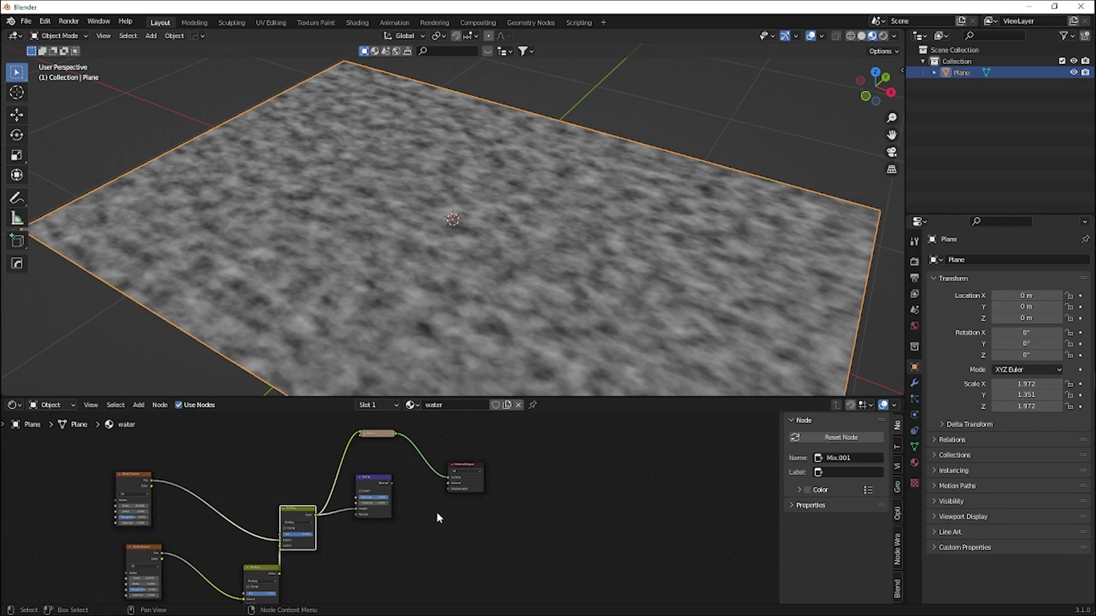
{"action": "scroll", "coordinate": [413, 511], "scroll_direction": "up", "scroll_amount": 3}
{"action": "middle_click_drag", "start_coordinate": [396, 506], "coordinate": [373, 522]}
{"action": "scroll", "coordinate": [373, 521], "scroll_direction": "up", "scroll_amount": 2}
{"action": "left_click_drag", "start_coordinate": [362, 490], "coordinate": [443, 485]}
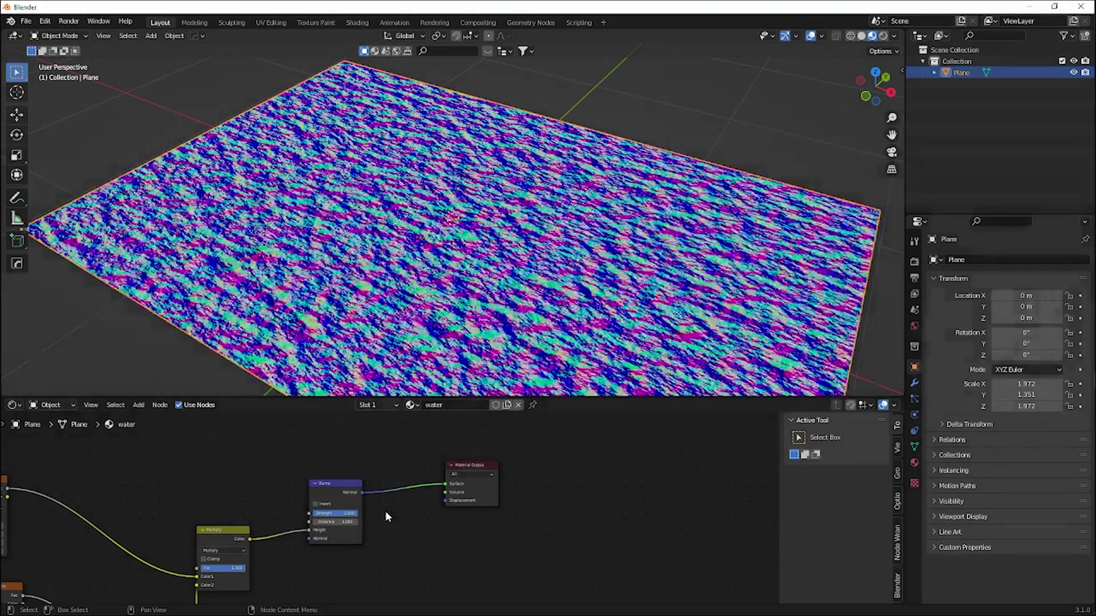
Step: Examine the bump pattern on the plane from several angles and distances
{"action": "scroll", "coordinate": [452, 257], "scroll_direction": "down", "scroll_amount": 1}
{"action": "scroll", "coordinate": [462, 257], "scroll_direction": "up", "scroll_amount": 5}
{"action": "mouse_move", "coordinate": [400, 291]}
{"action": "middle_mouse_down"}
{"action": "mouse_move", "coordinate": [462, 257]}
{"action": "mouse_move", "coordinate": [531, 263]}
{"action": "middle_mouse_up"}
{"action": "scroll", "coordinate": [496, 263], "scroll_direction": "down", "scroll_amount": 4}
{"action": "middle_click_drag", "start_coordinate": [399, 268], "coordinate": [628, 273]}
{"action": "scroll", "coordinate": [434, 274], "scroll_direction": "up", "scroll_amount": 4}
{"action": "scroll", "coordinate": [415, 270], "scroll_direction": "down", "scroll_amount": 5}
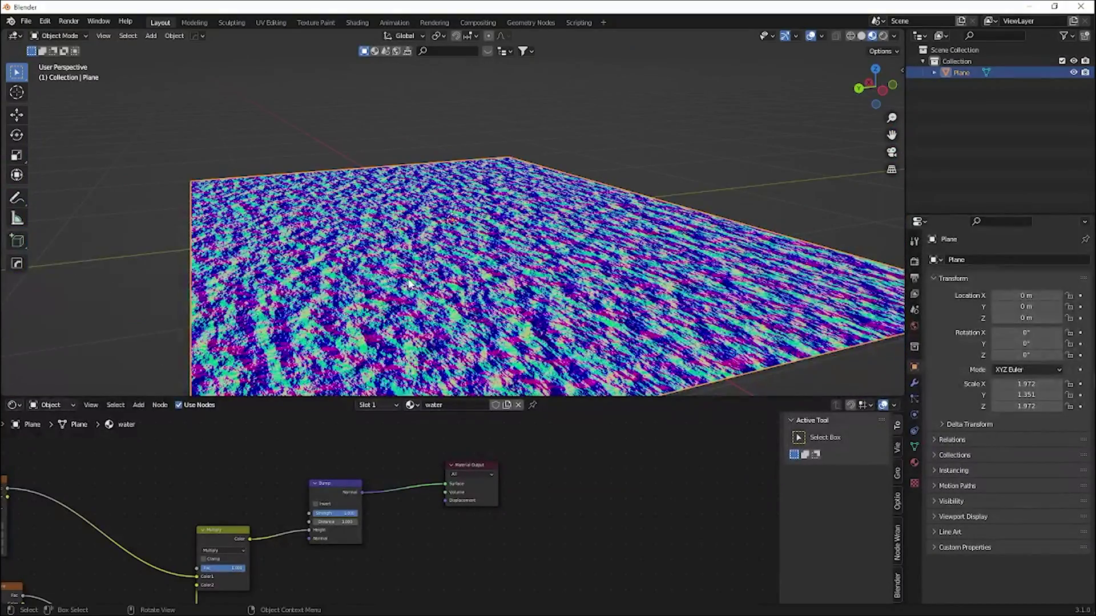
Step: Insert a Glass BSDF node between the Bump and Material Output nodes and move the Bump link to the Glass BSDF's Normal input
{"action": "scroll", "coordinate": [393, 537], "scroll_direction": "up", "scroll_amount": 2}
{"action": "middle_click_drag", "start_coordinate": [390, 531], "coordinate": [353, 532]}
{"action": "left_click_drag", "start_coordinate": [263, 480], "coordinate": [229, 502]}
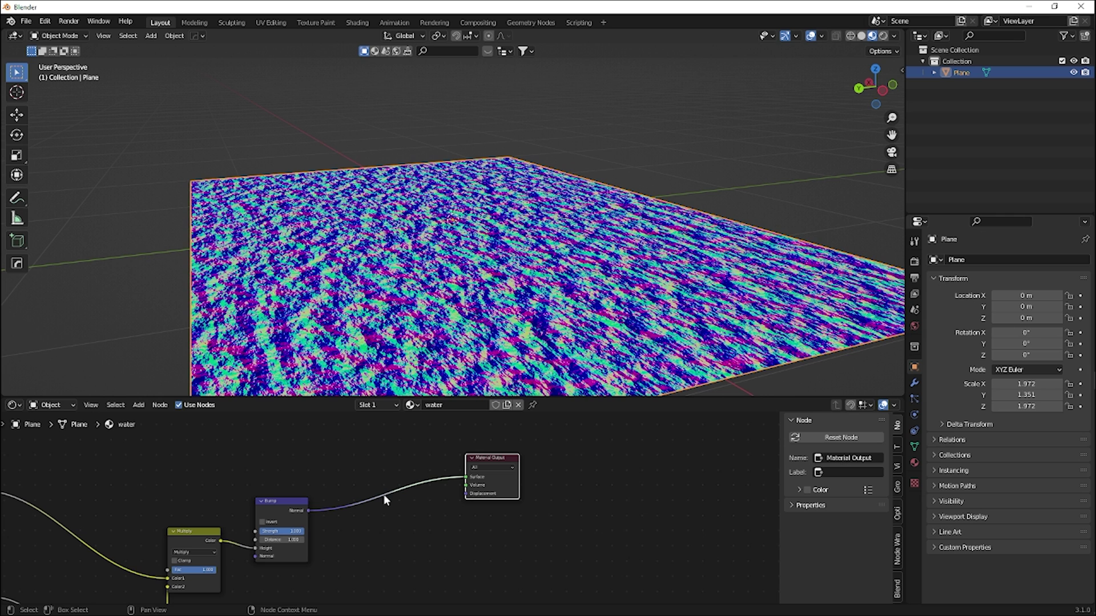
{"action": "key", "text": "shift+a"}
{"action": "type", "text": "glas"}
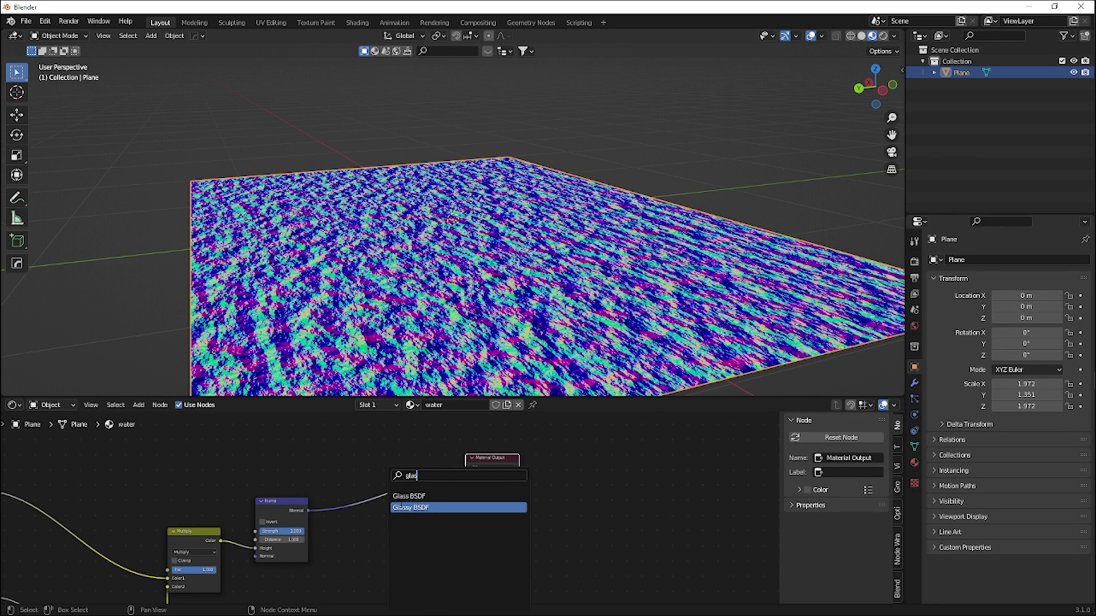
{"action": "key", "text": "Return"}
{"action": "left_click", "coordinate": [398, 515]}
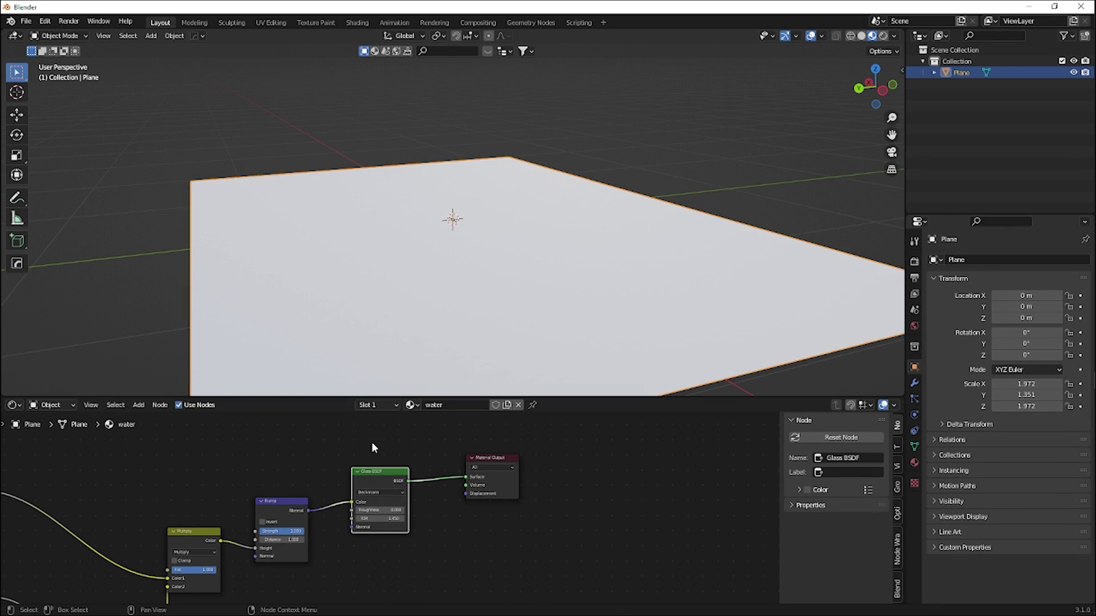
{"action": "left_click_drag", "start_coordinate": [352, 503], "coordinate": [351, 531]}
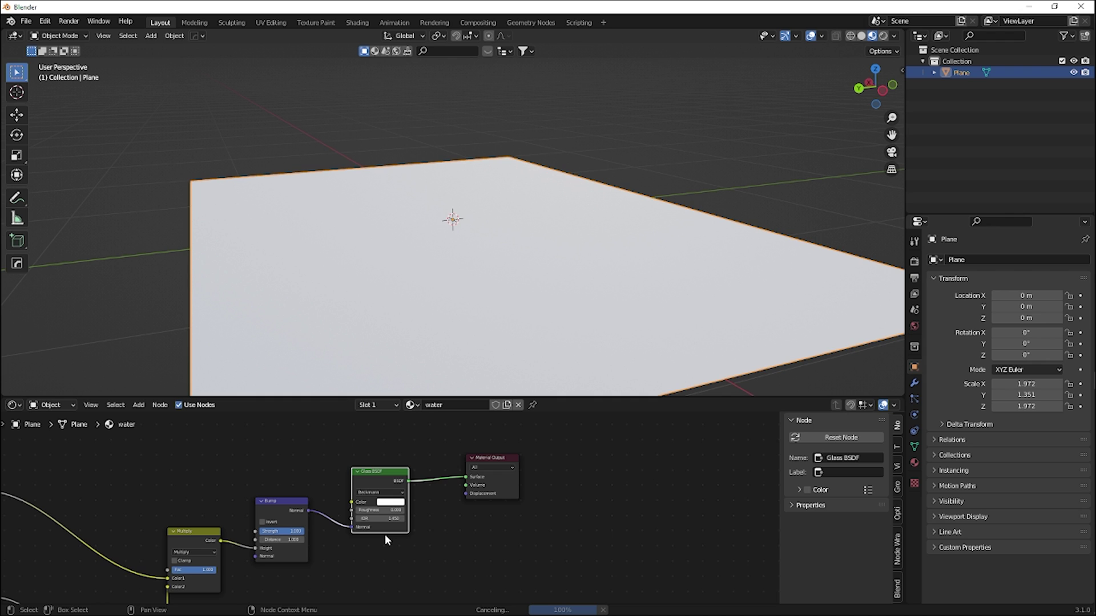
Step: Set the Glass BSDF's IOR to 1.333
{"action": "scroll", "coordinate": [385, 535], "scroll_direction": "up", "scroll_amount": 4}
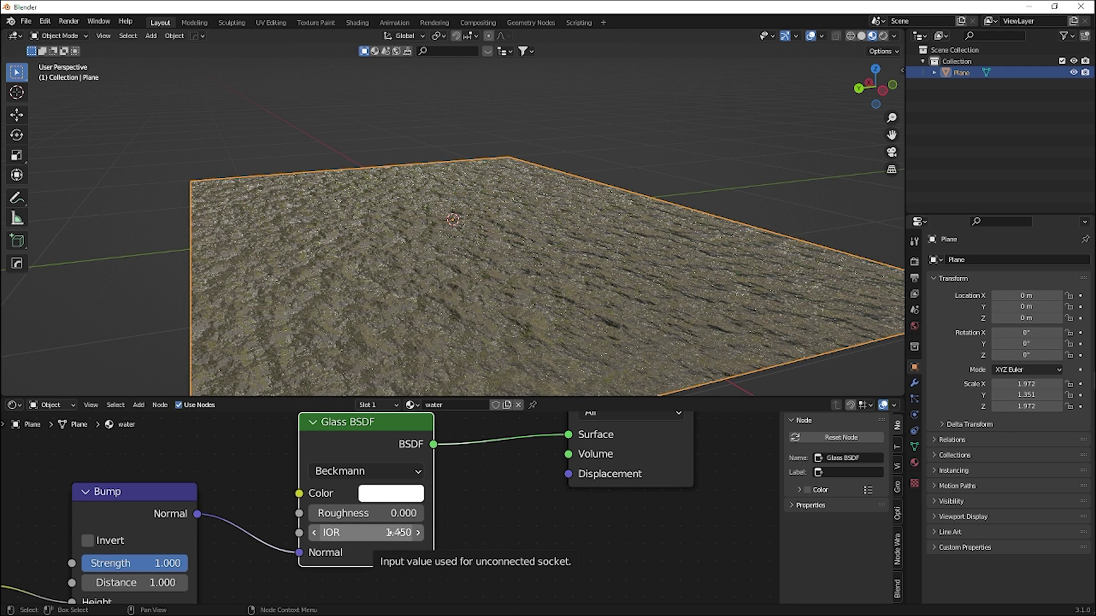
{"action": "left_click", "coordinate": [390, 532]}
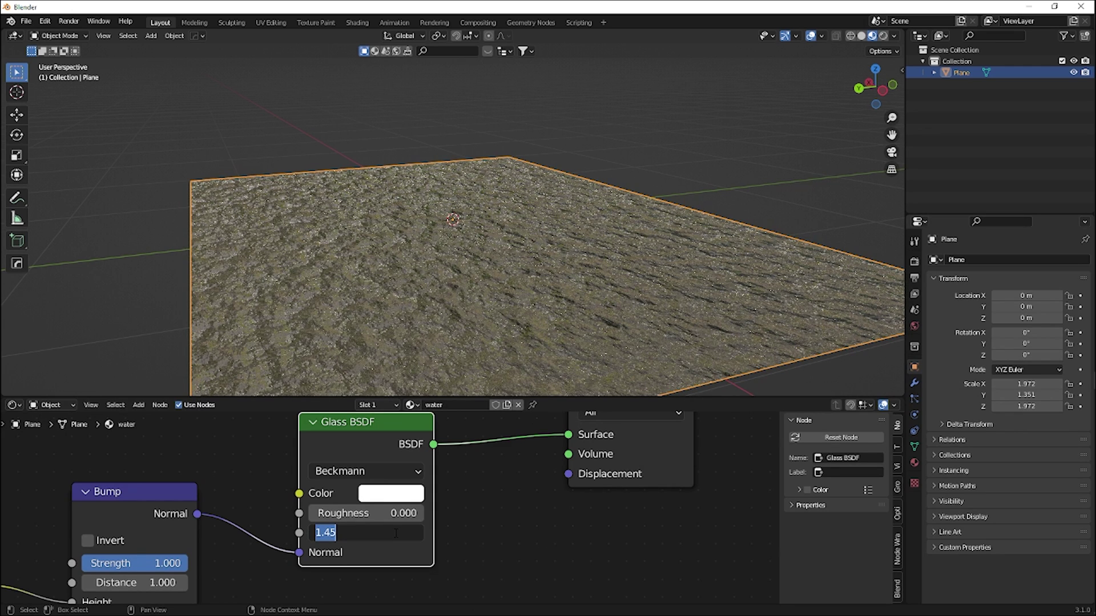
{"action": "type", "text": "1.333"}
{"action": "key", "text": "Return"}
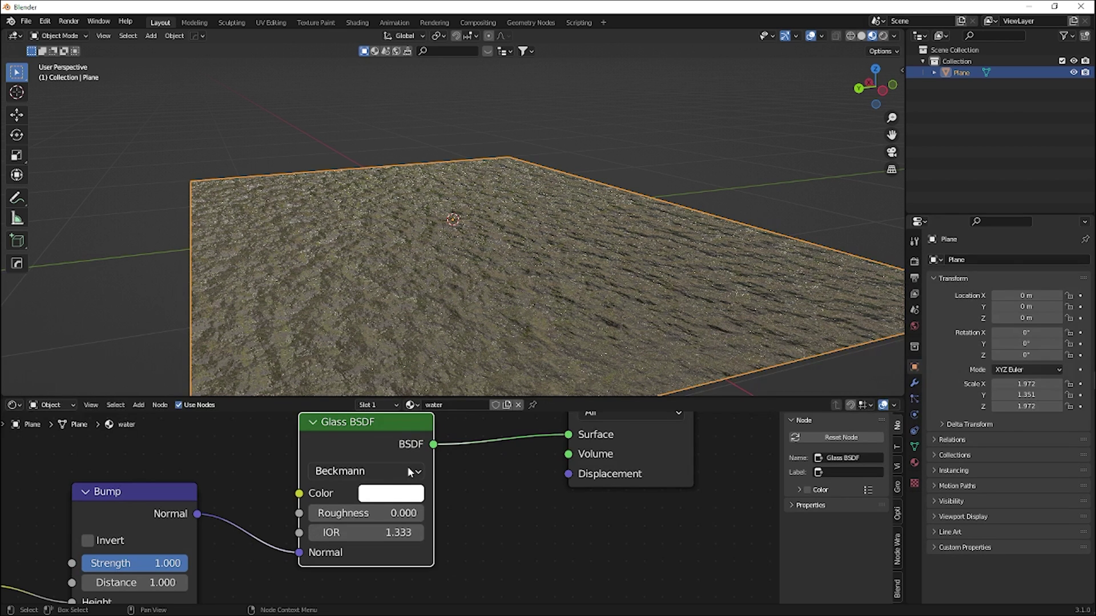
Step: Enlarge the 3D viewport and add a camera that matches a low, head-on view across the water plane
{"action": "scroll", "coordinate": [394, 474], "scroll_direction": "down", "scroll_amount": 4}
{"action": "scroll", "coordinate": [457, 481], "scroll_direction": "down", "scroll_amount": 3}
{"action": "middle_click_drag", "start_coordinate": [404, 303], "coordinate": [431, 310]}
{"action": "scroll", "coordinate": [466, 261], "scroll_direction": "down", "scroll_amount": 8}
{"action": "scroll", "coordinate": [466, 262], "scroll_direction": "up", "scroll_amount": 9}
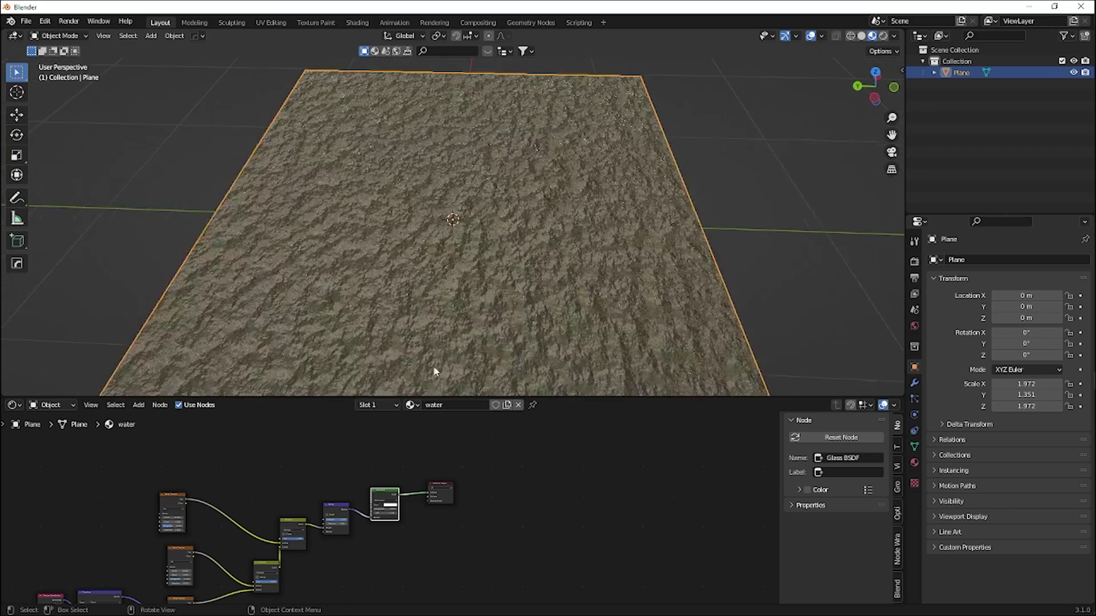
{"action": "left_click_drag", "start_coordinate": [357, 397], "coordinate": [384, 458]}
{"action": "middle_click_drag", "start_coordinate": [394, 440], "coordinate": [437, 349]}
{"action": "left_click_drag", "start_coordinate": [330, 459], "coordinate": [331, 492]}
{"action": "middle_click_drag", "start_coordinate": [388, 346], "coordinate": [450, 377]}
{"action": "scroll", "coordinate": [415, 361], "scroll_direction": "up", "scroll_amount": 1}
{"action": "key", "text": "shift+a"}
{"action": "mouse_move", "coordinate": [449, 379]}
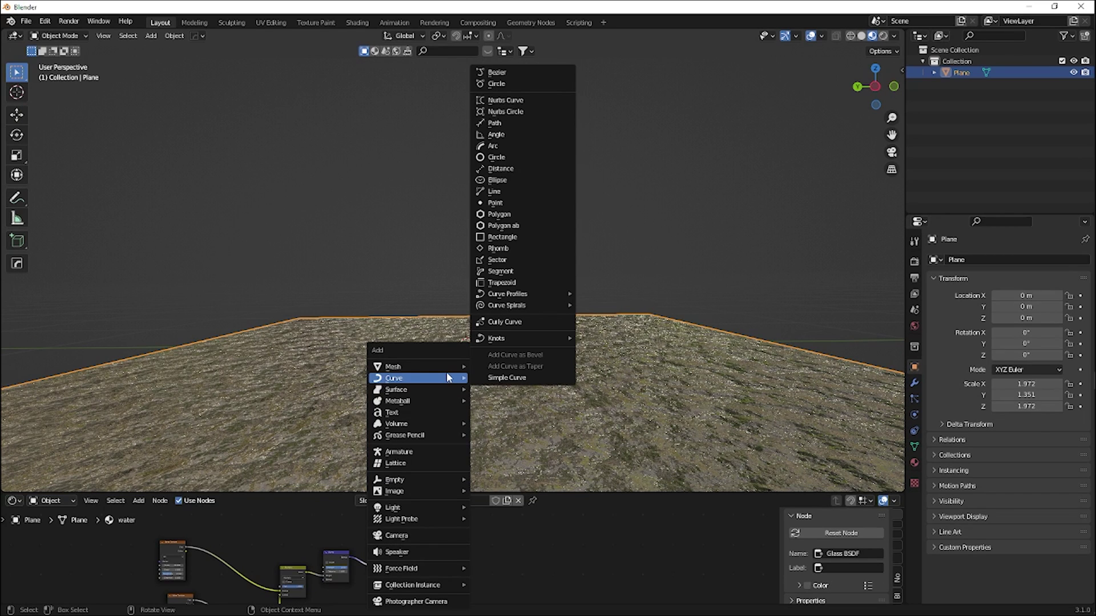
{"action": "left_click", "coordinate": [403, 537]}
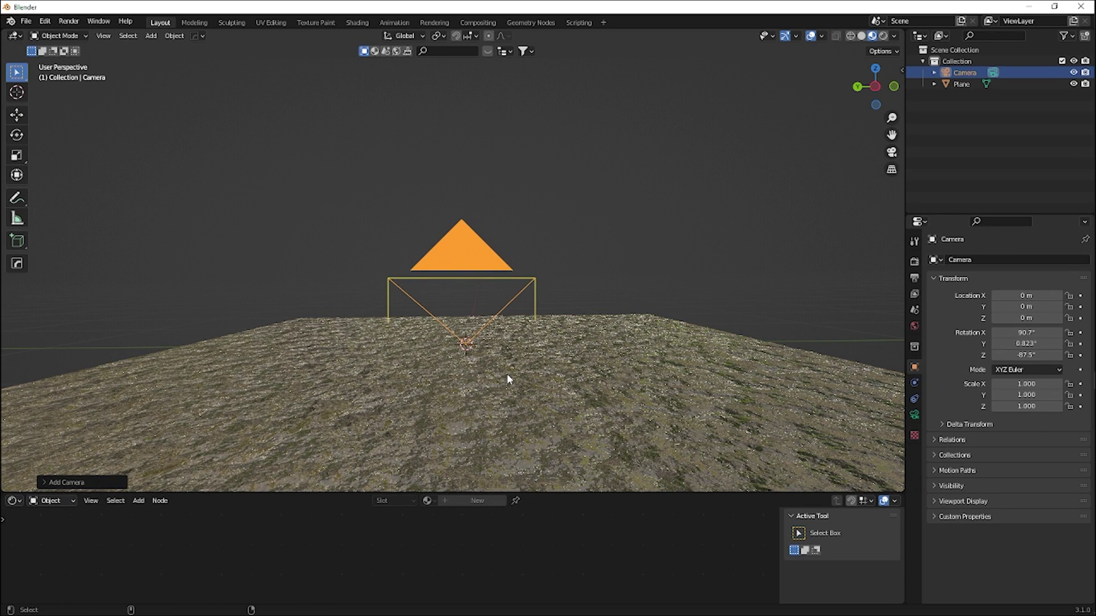
{"action": "key", "text": "KP_0"}
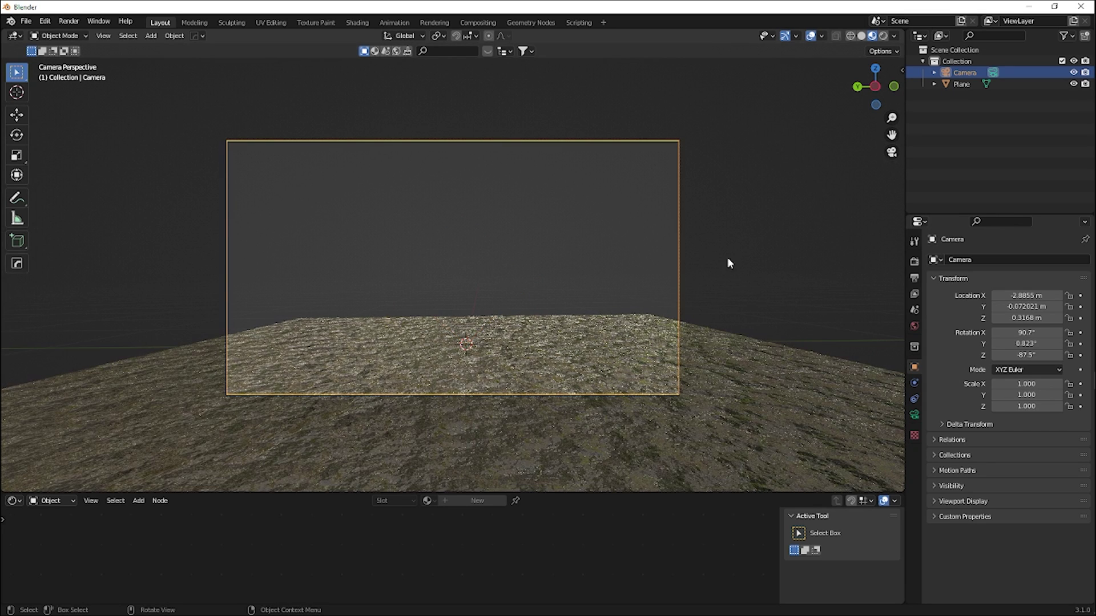
Step: Set the render resolution to 1080 by 1350 px
{"action": "left_click", "coordinate": [914, 278]}
{"action": "left_click", "coordinate": [1040, 275]}
{"action": "type", "text": "1080"}
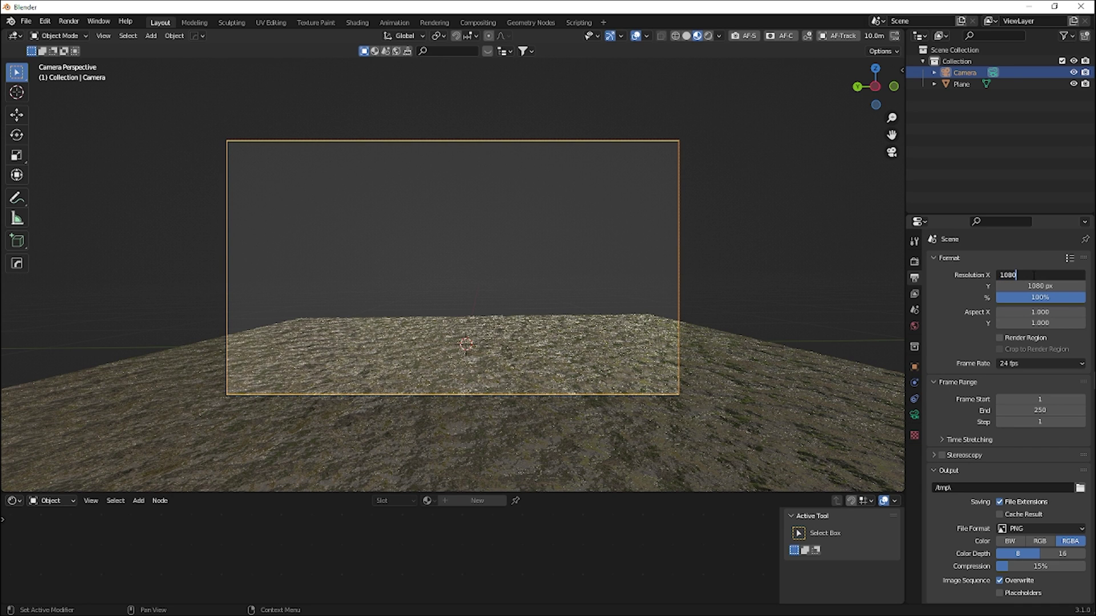
{"action": "key", "text": "Return"}
{"action": "left_click", "coordinate": [1036, 286]}
{"action": "type", "text": "1350"}
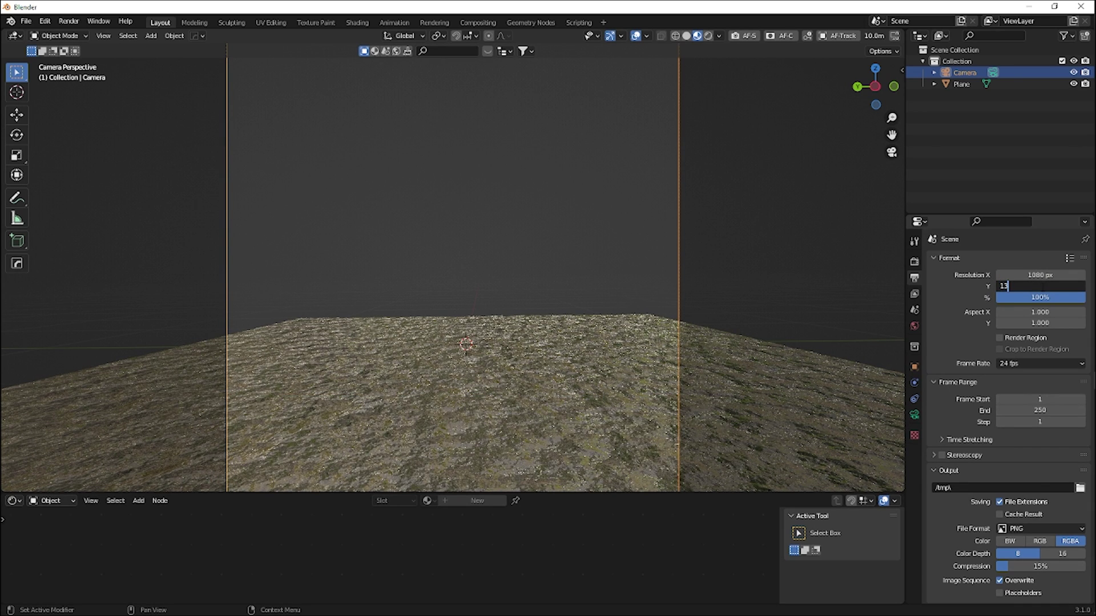
{"action": "key", "text": "Return"}
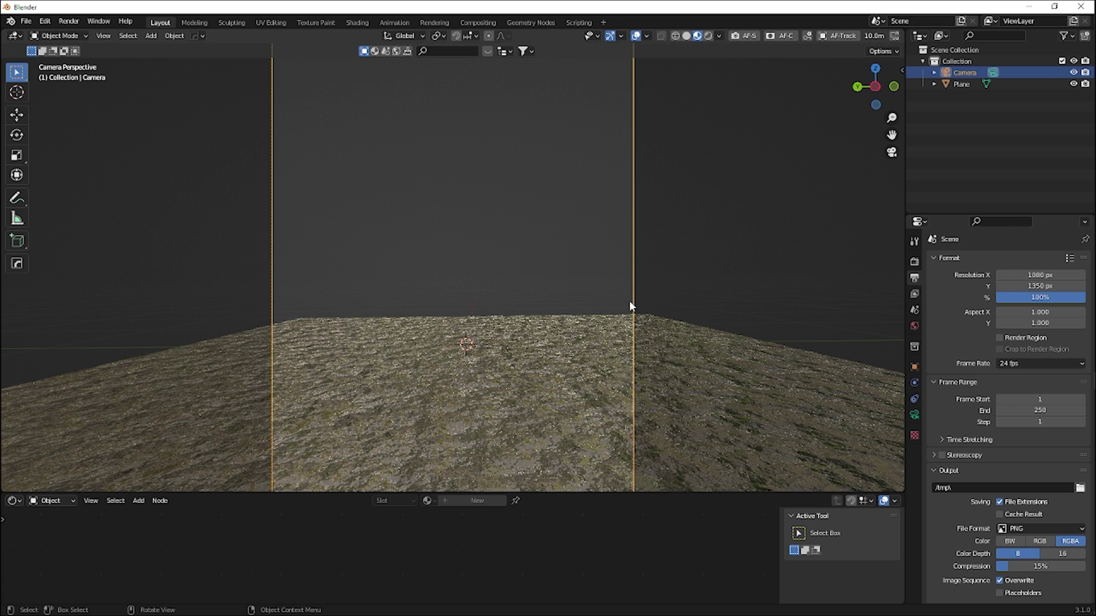
Step: Split the 3D viewport into two side-by-side views and fit the camera frame in the narrower one
{"action": "scroll", "coordinate": [635, 316], "scroll_direction": "down", "scroll_amount": 1}
{"action": "left_click_drag", "start_coordinate": [591, 493], "coordinate": [587, 529]}
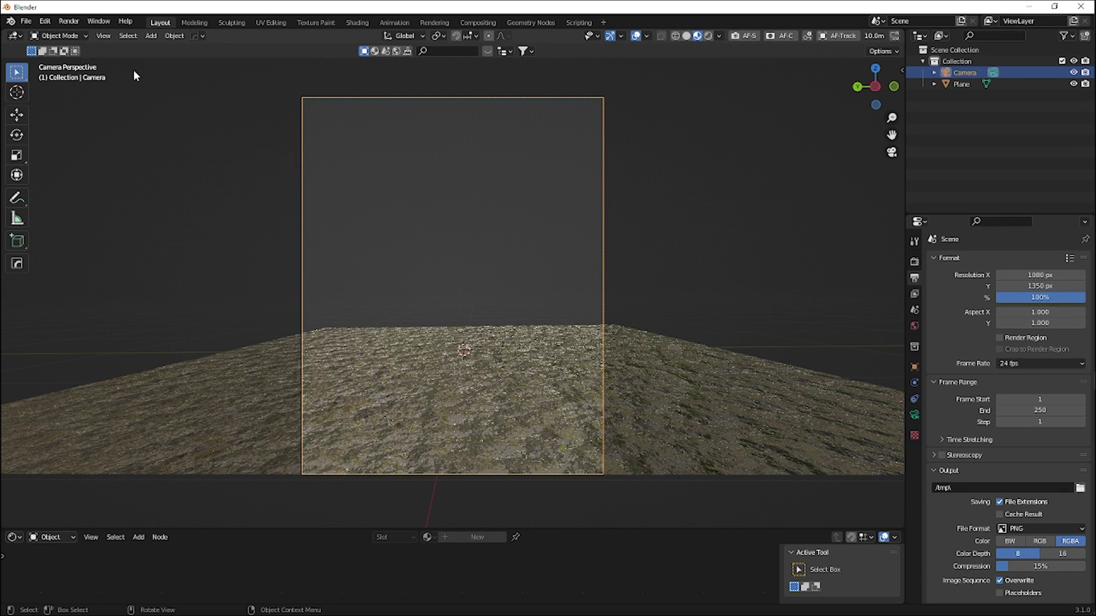
{"action": "left_click_drag", "start_coordinate": [5, 33], "coordinate": [358, 125]}
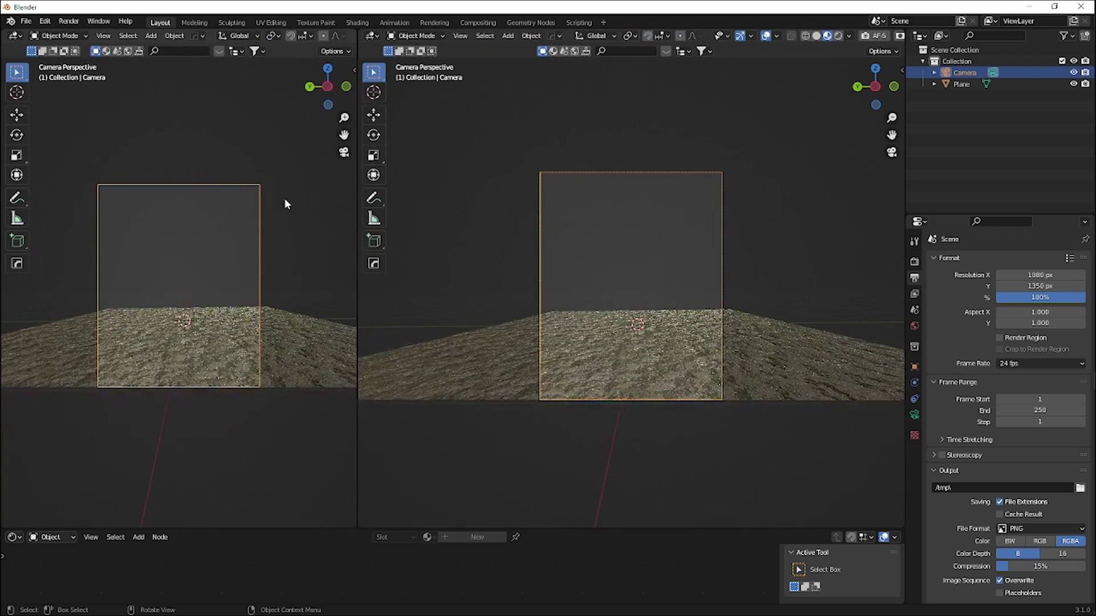
{"action": "scroll", "coordinate": [285, 345], "scroll_direction": "up", "scroll_amount": 6}
{"action": "scroll", "coordinate": [283, 343], "scroll_direction": "down", "scroll_amount": 4}
{"action": "mouse_move", "coordinate": [284, 305]}
{"action": "middle_mouse_down", "text": "shift"}
{"action": "mouse_move", "coordinate": [273, 350]}
{"action": "mouse_move", "coordinate": [299, 308]}
{"action": "mouse_move", "coordinate": [293, 293]}
{"action": "middle_mouse_up", "text": "shift"}
{"action": "scroll", "coordinate": [279, 342], "scroll_direction": "up", "scroll_amount": 2}
{"action": "scroll", "coordinate": [299, 308], "scroll_direction": "down", "scroll_amount": 1}
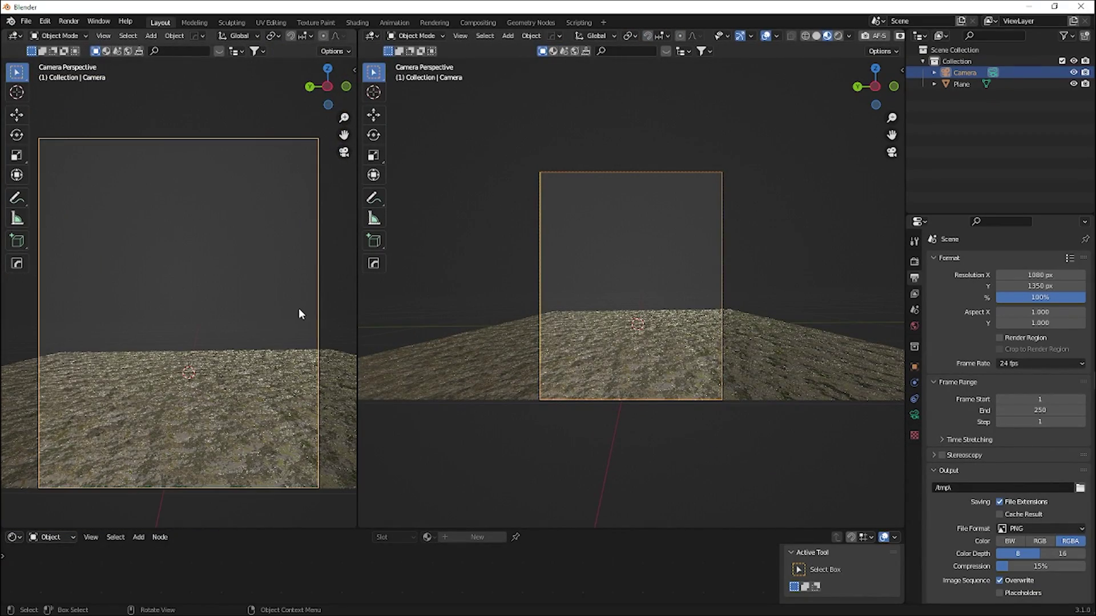
{"action": "scroll", "coordinate": [293, 323], "scroll_direction": "up", "scroll_amount": 1}
{"action": "scroll", "coordinate": [293, 293], "scroll_direction": "down", "scroll_amount": 1}
{"action": "scroll", "coordinate": [294, 296], "scroll_direction": "up", "scroll_amount": 1, "text": "shift"}
Step: Set the camera's Passepartout opacity to 1.000 in its viewport display settings
{"action": "left_click", "coordinate": [915, 415]}
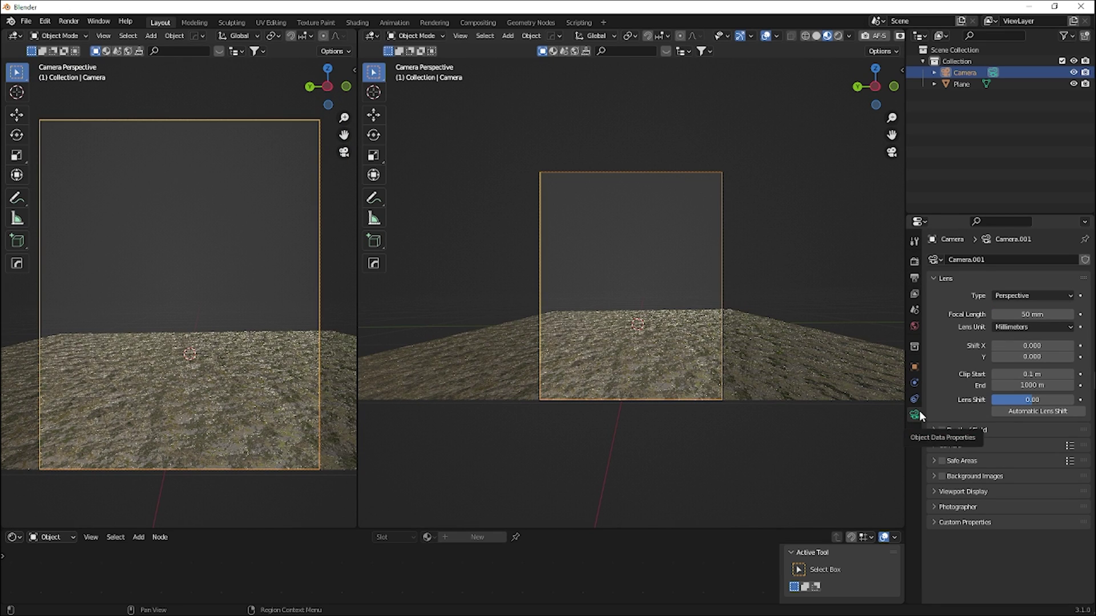
{"action": "left_click", "coordinate": [958, 491]}
{"action": "scroll", "coordinate": [971, 537], "scroll_direction": "down", "scroll_amount": 1}
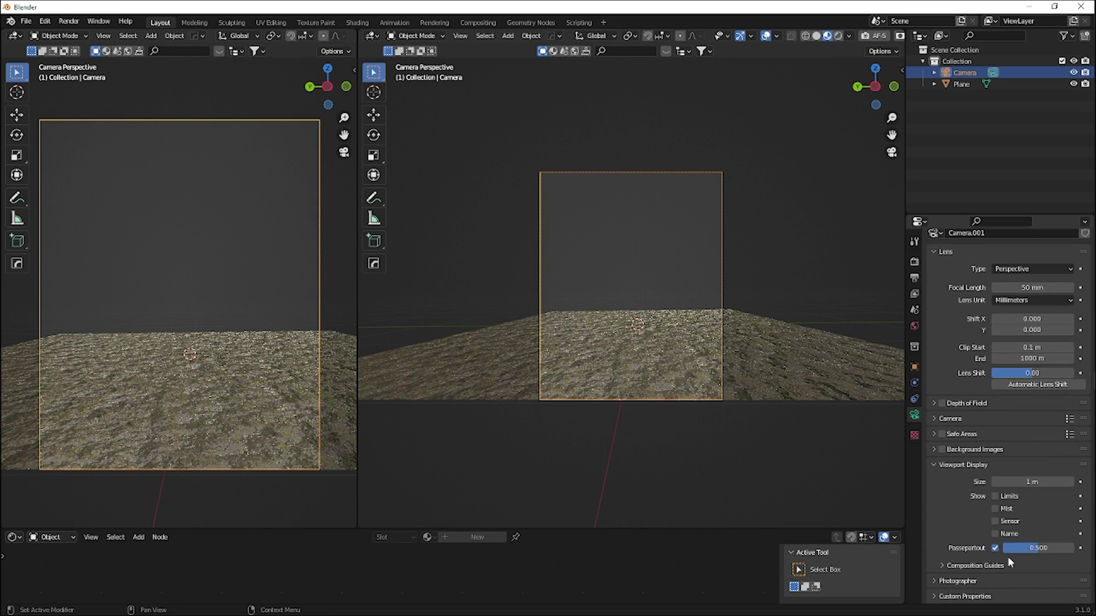
{"action": "left_click_drag", "start_coordinate": [1036, 550], "coordinate": [1075, 549]}
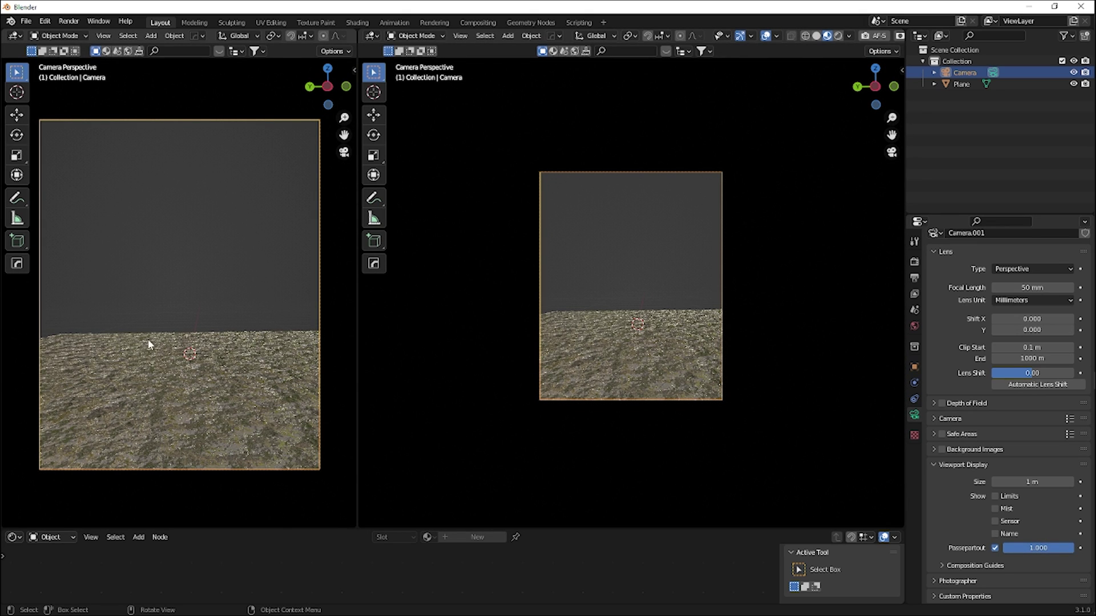
Step: Leave the camera view in the wider viewport and move the camera slightly along the global Y axis
{"action": "middle_click_drag", "start_coordinate": [599, 371], "coordinate": [680, 391]}
{"action": "scroll", "coordinate": [651, 386], "scroll_direction": "down", "scroll_amount": 5}
{"action": "left_click", "coordinate": [654, 388]}
{"action": "left_click", "coordinate": [628, 323]}
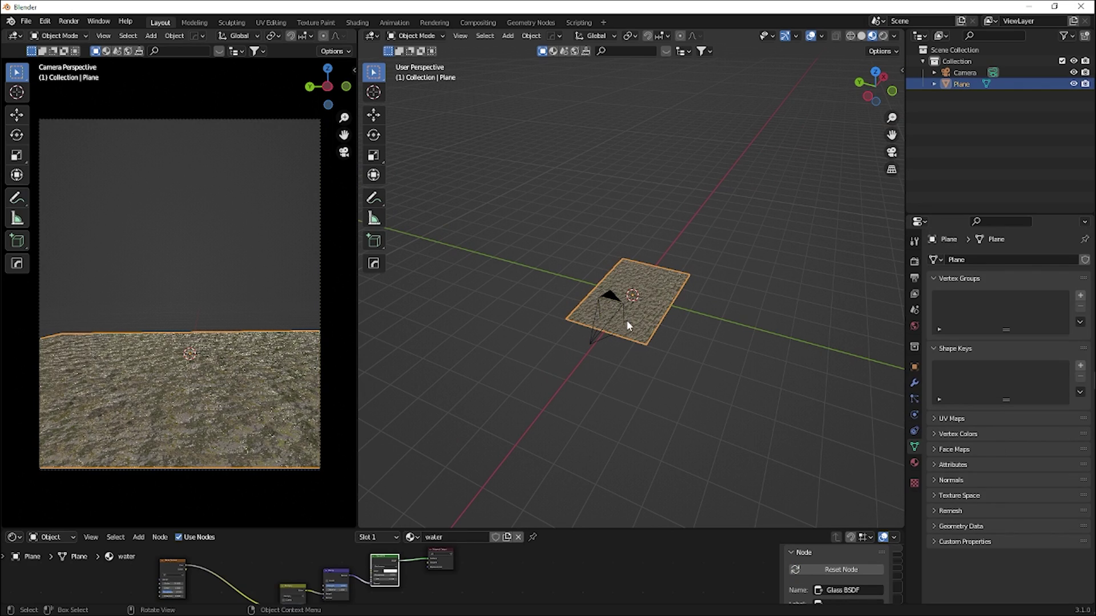
{"action": "left_click", "coordinate": [622, 309]}
{"action": "key", "text": "g"}
{"action": "key", "text": "y"}
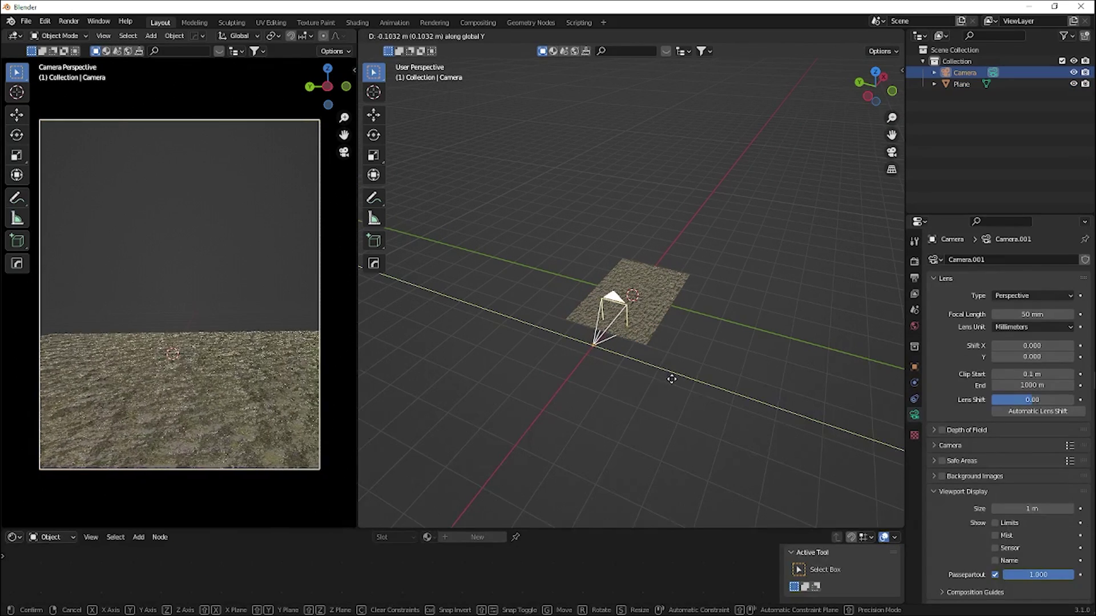
{"action": "left_click", "coordinate": [673, 379]}
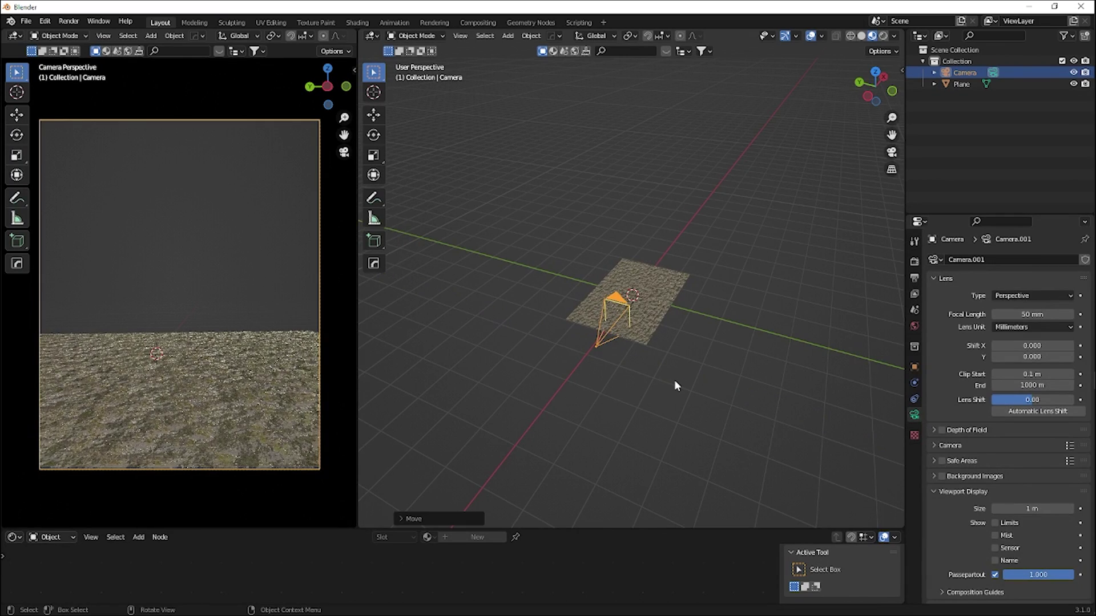
Step: Duplicate the water plane eight times and tile the copies beside and behind it to form a larger surface
{"action": "left_click", "coordinate": [674, 379]}
{"action": "scroll", "coordinate": [674, 348], "scroll_direction": "up", "scroll_amount": 5}
{"action": "left_click", "coordinate": [674, 339]}
{"action": "scroll", "coordinate": [675, 339], "scroll_direction": "down", "scroll_amount": 5}
{"action": "middle_click_drag", "start_coordinate": [675, 339], "coordinate": [653, 360]}
{"action": "key", "text": "shift+d"}
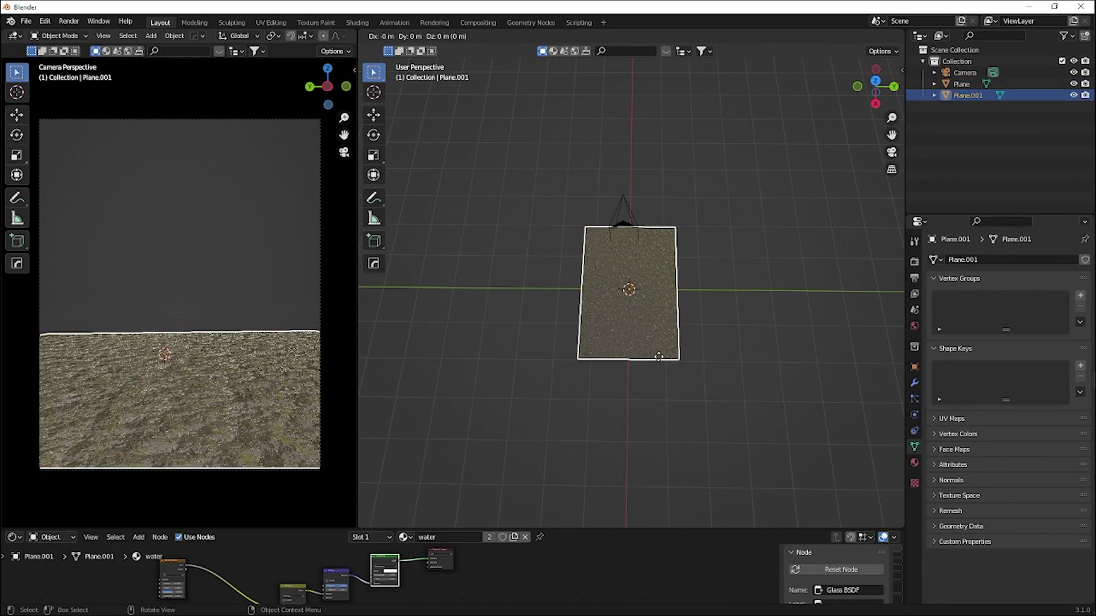
{"action": "key", "text": "y"}
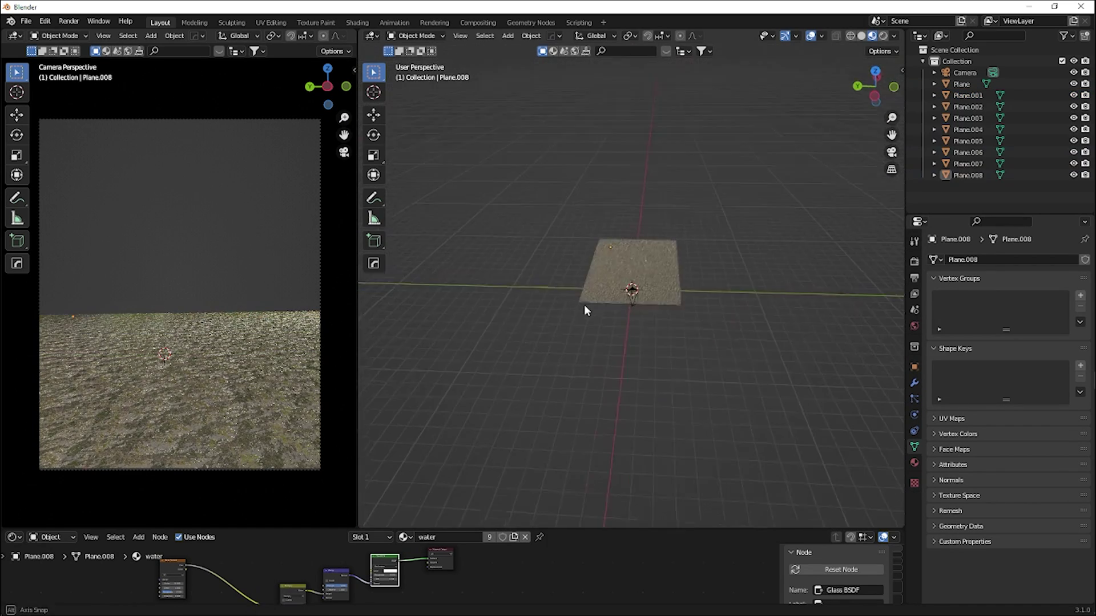
{"action": "scroll", "coordinate": [584, 305], "scroll_direction": "up", "scroll_amount": 5}
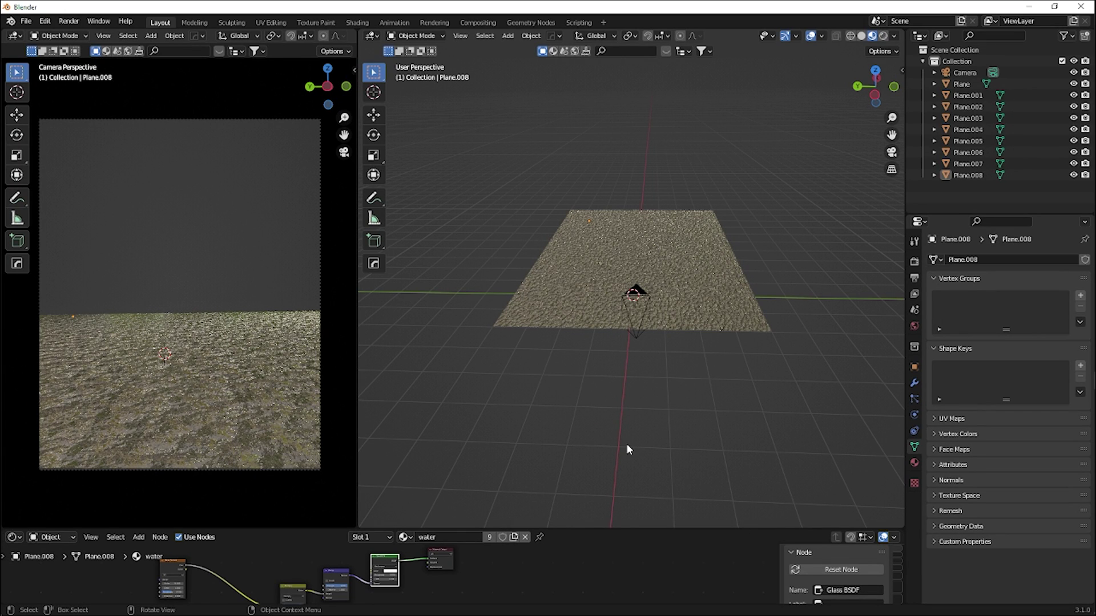
Step: Enlarge the node editor and switch its shader type to World
{"action": "left_click_drag", "start_coordinate": [286, 529], "coordinate": [296, 432]}
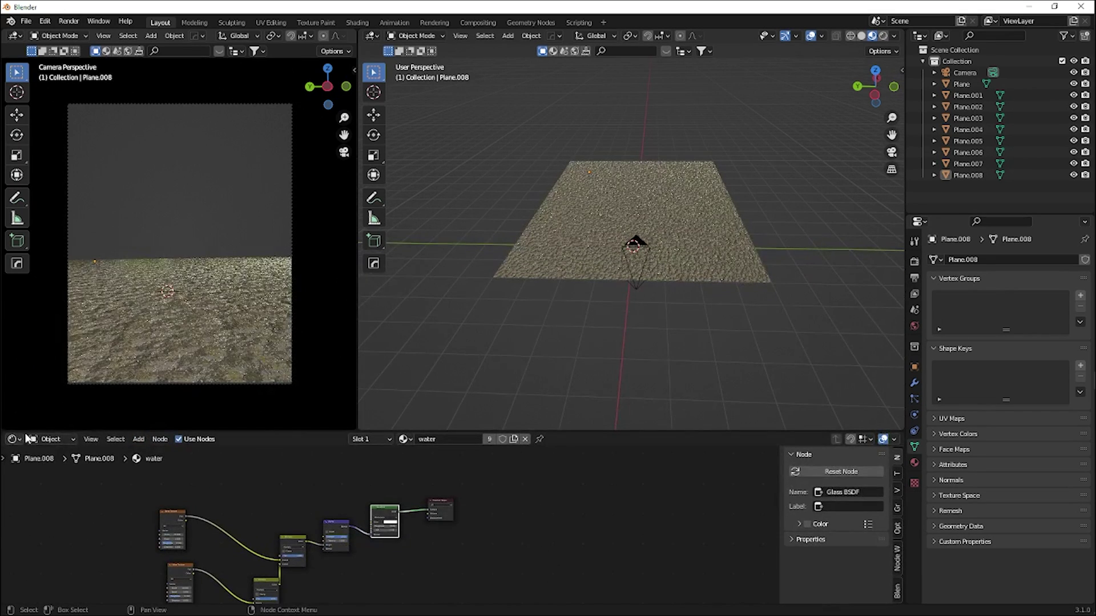
{"action": "left_click", "coordinate": [55, 439]}
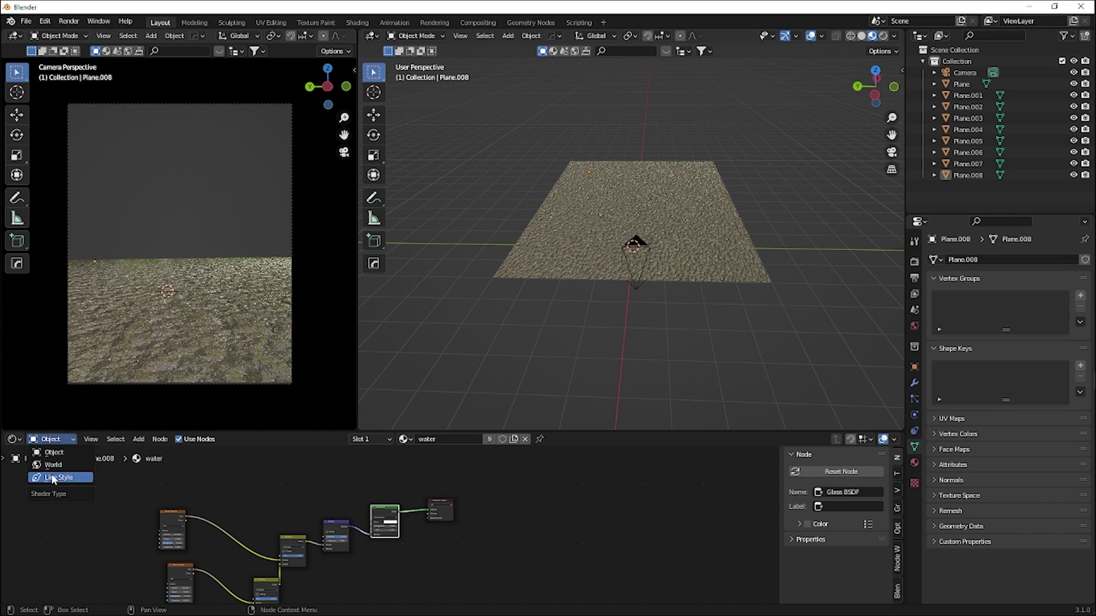
{"action": "left_click", "coordinate": [51, 476]}
{"action": "left_click", "coordinate": [57, 439]}
{"action": "left_click", "coordinate": [53, 464]}
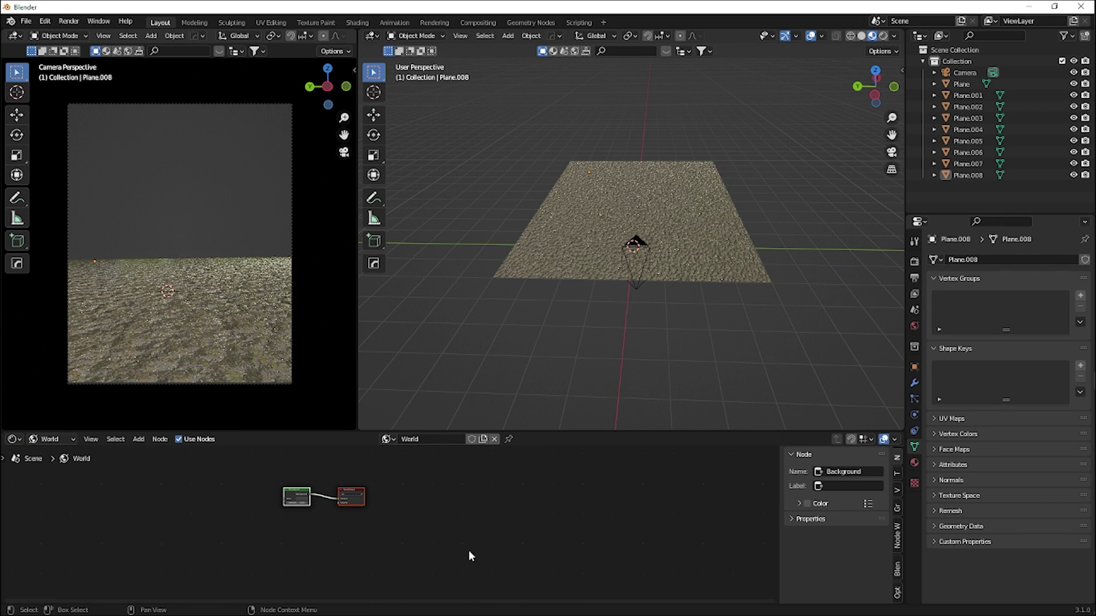
Step: Assign an Environment Texture to the World background's Color and load snowy_park_01_4k.hdr from the HDRI folder
{"action": "left_click", "coordinate": [914, 326]}
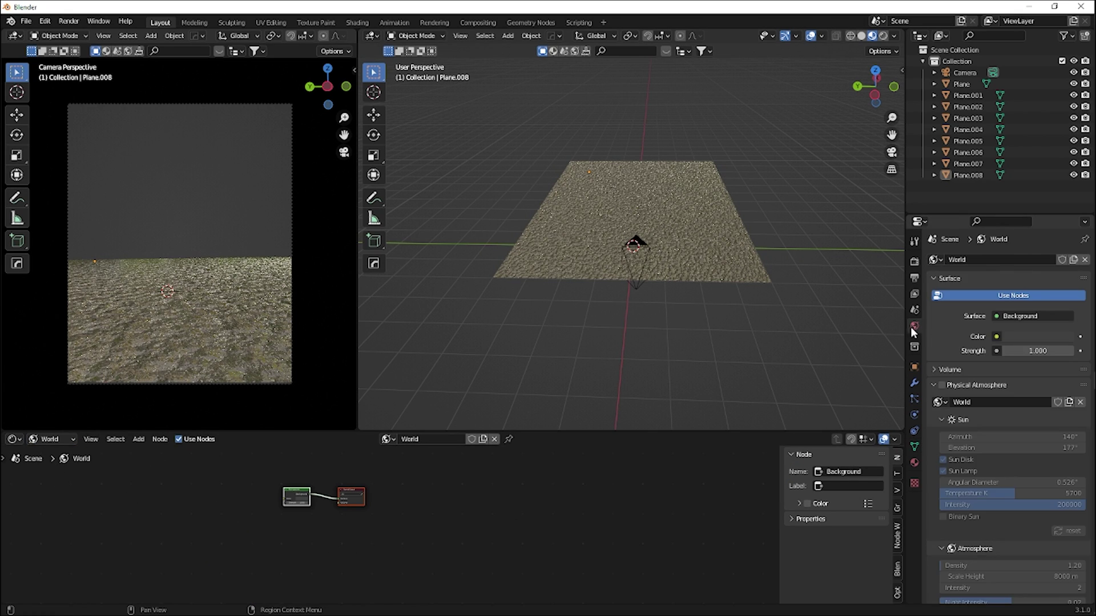
{"action": "left_click", "coordinate": [997, 337]}
{"action": "left_click", "coordinate": [768, 387]}
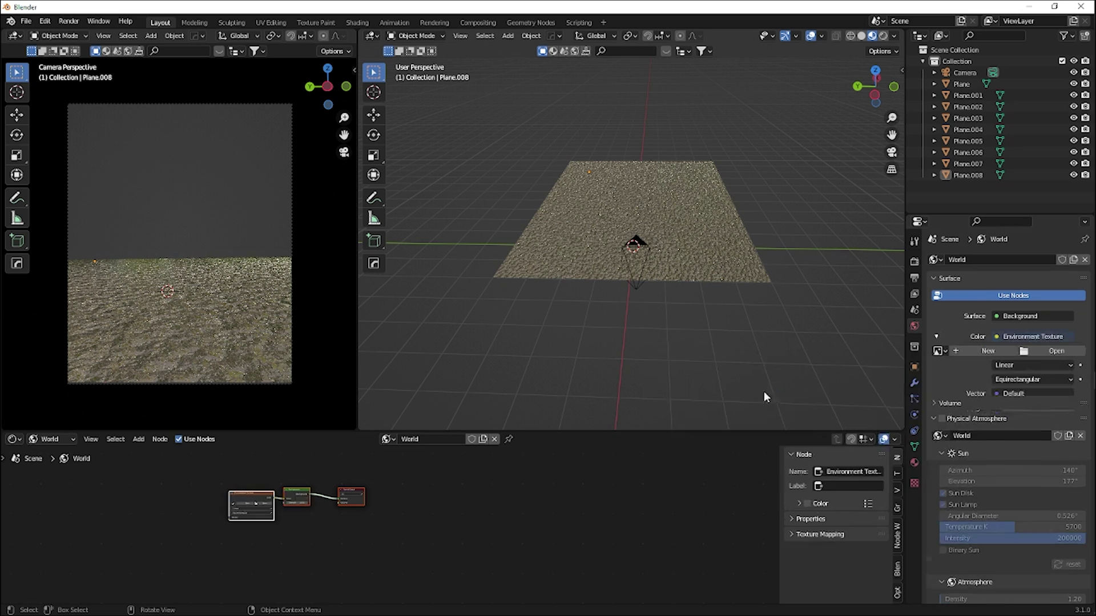
{"action": "key", "text": "Home"}
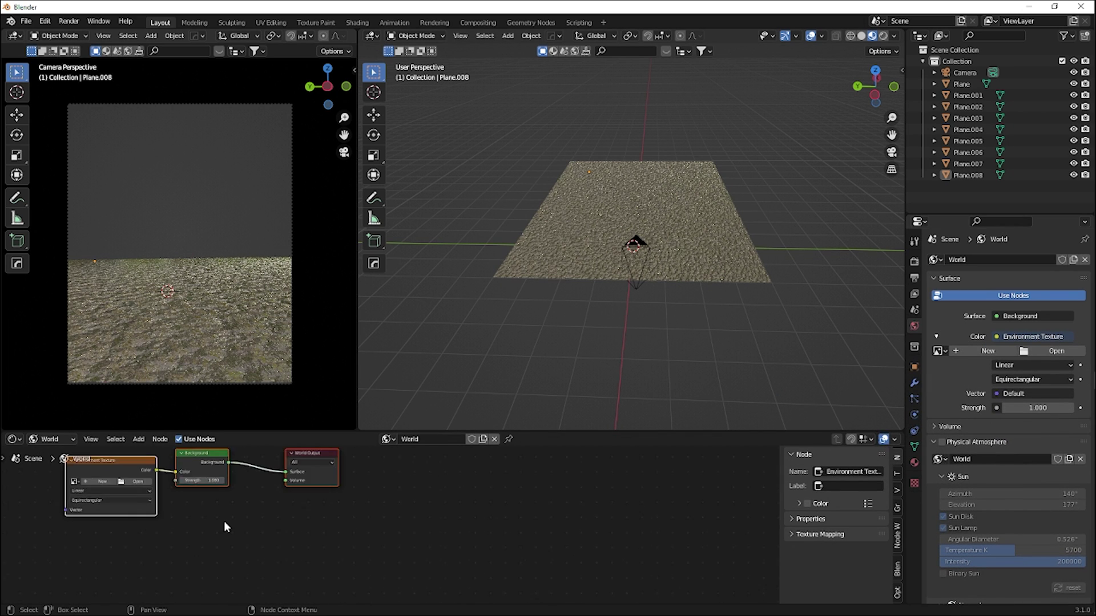
{"action": "left_click", "coordinate": [1055, 352]}
{"action": "left_click", "coordinate": [283, 443]}
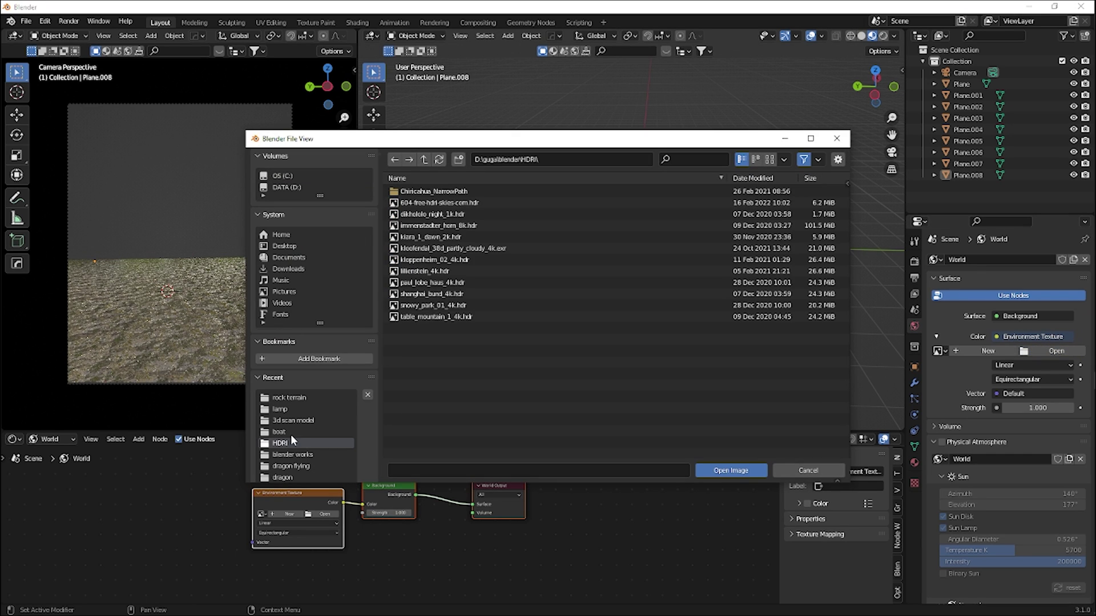
{"action": "double_click", "coordinate": [434, 307]}
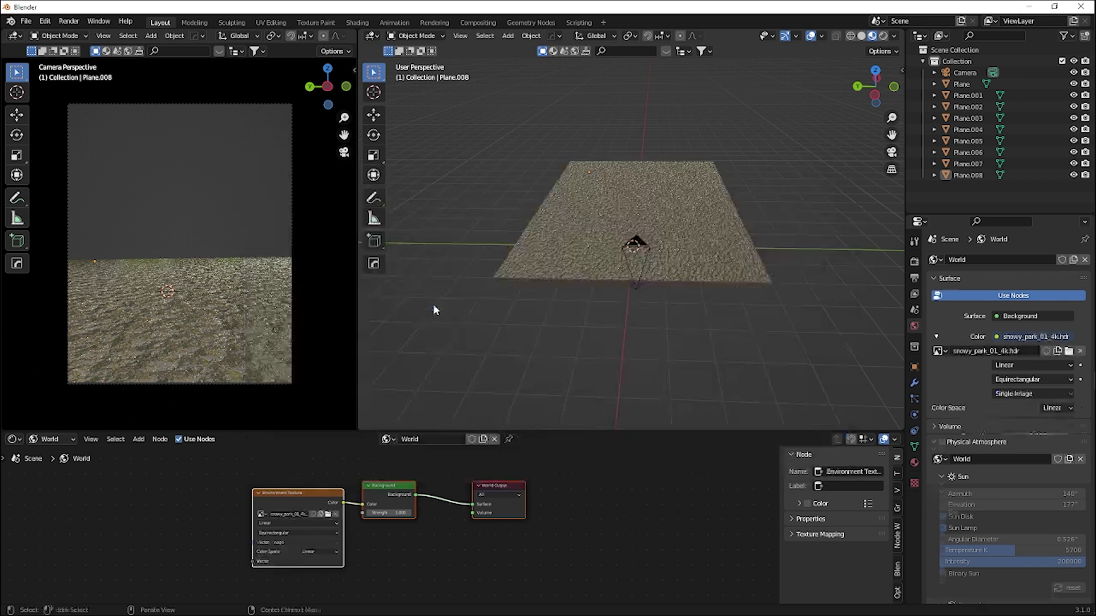
Step: Add Mapping and Texture Coordinate nodes feeding the Environment Texture's Vector input
{"action": "key", "text": "ctrl+t"}
{"action": "middle_click_drag", "start_coordinate": [255, 554], "coordinate": [367, 526]}
{"action": "scroll", "coordinate": [286, 36], "scroll_direction": "down", "scroll_amount": 10}
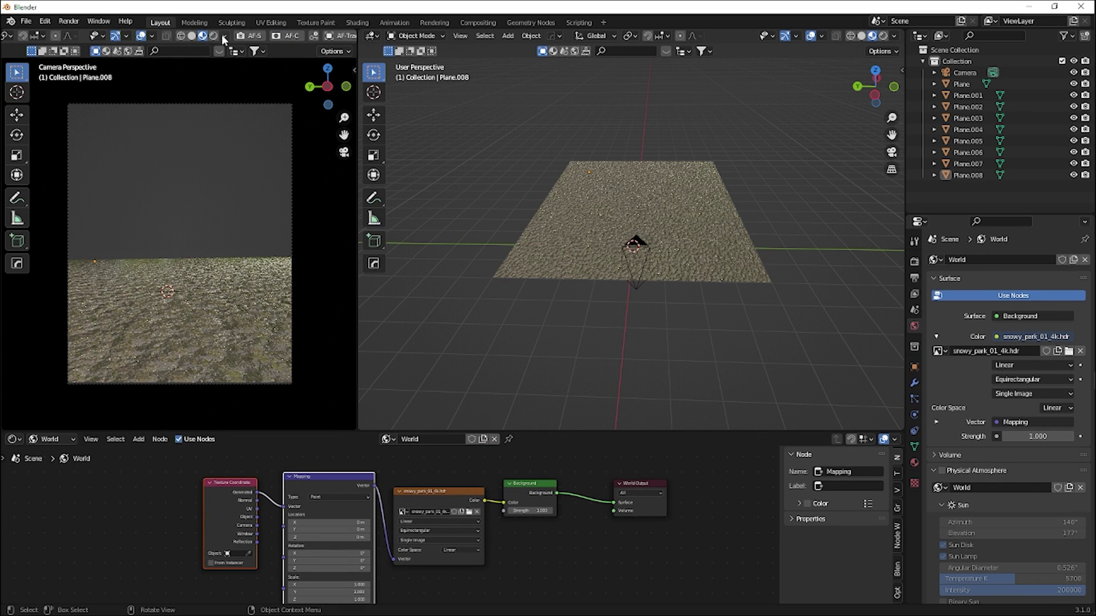
Step: Enable Scene World lighting in the camera view's shading and save the file as tutorial enviroment.blend
{"action": "left_click", "coordinate": [223, 35]}
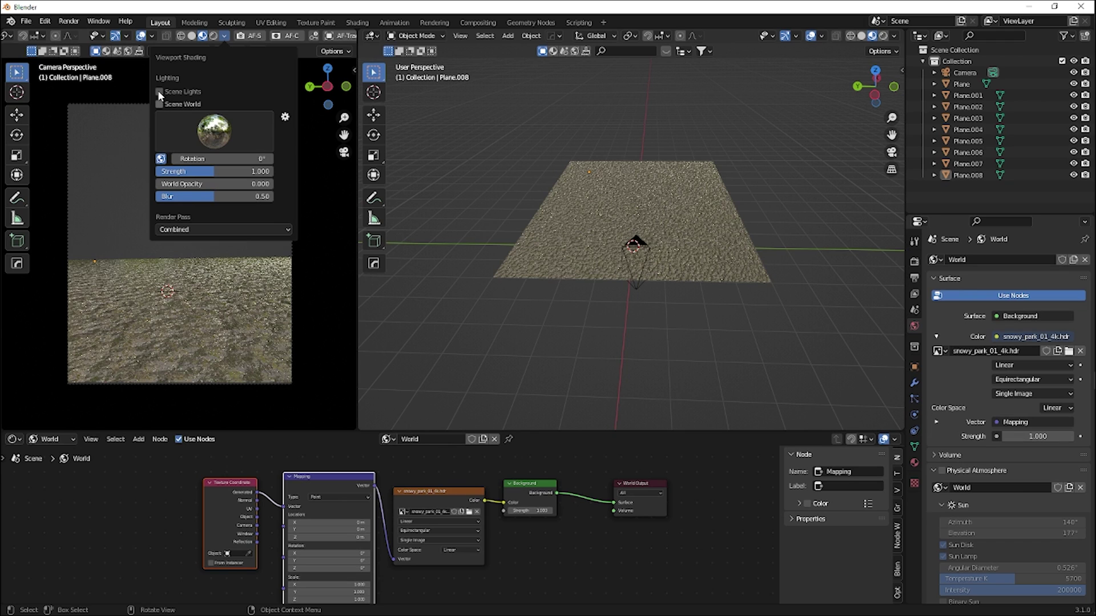
{"action": "left_click", "coordinate": [159, 104]}
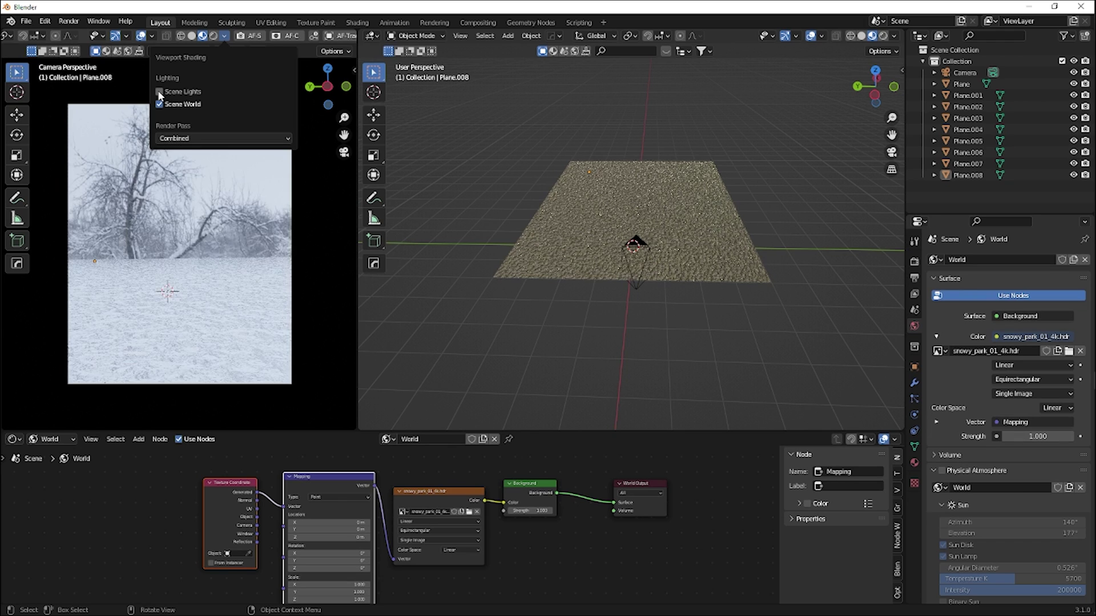
{"action": "key", "text": "ctrl+s"}
{"action": "left_click", "coordinate": [459, 293]}
{"action": "key", "text": "Return"}
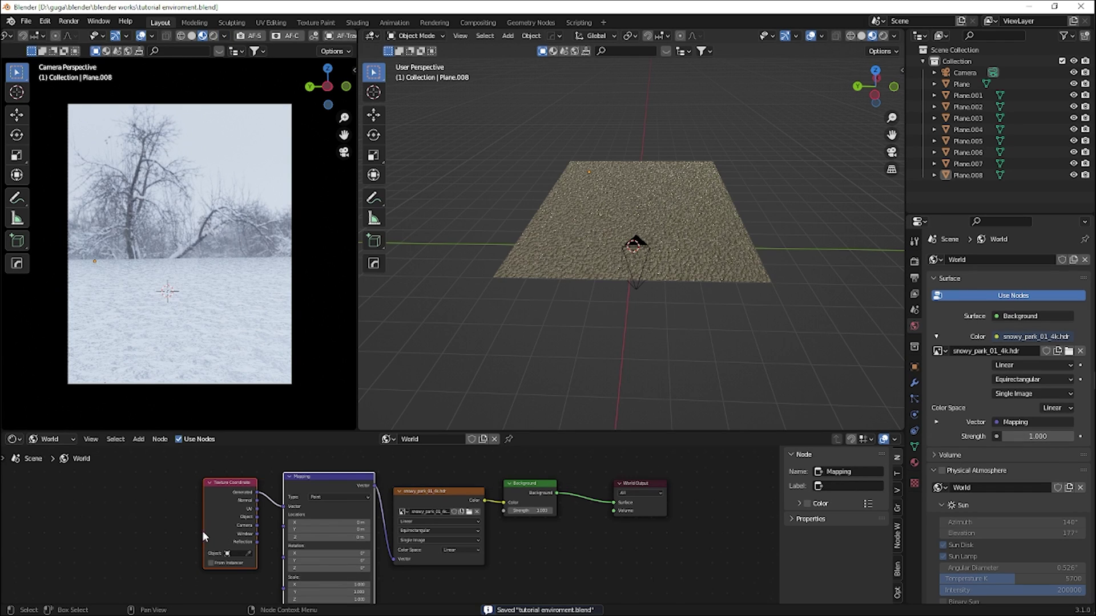
Step: Reframe the HDRI with the Mapping node using Location X -0.85 m, Y -0.67 m, Rotation X 1.11°, Y -1.6° and a Z rotation, and save
{"action": "scroll", "coordinate": [297, 539], "scroll_direction": "up", "scroll_amount": 1}
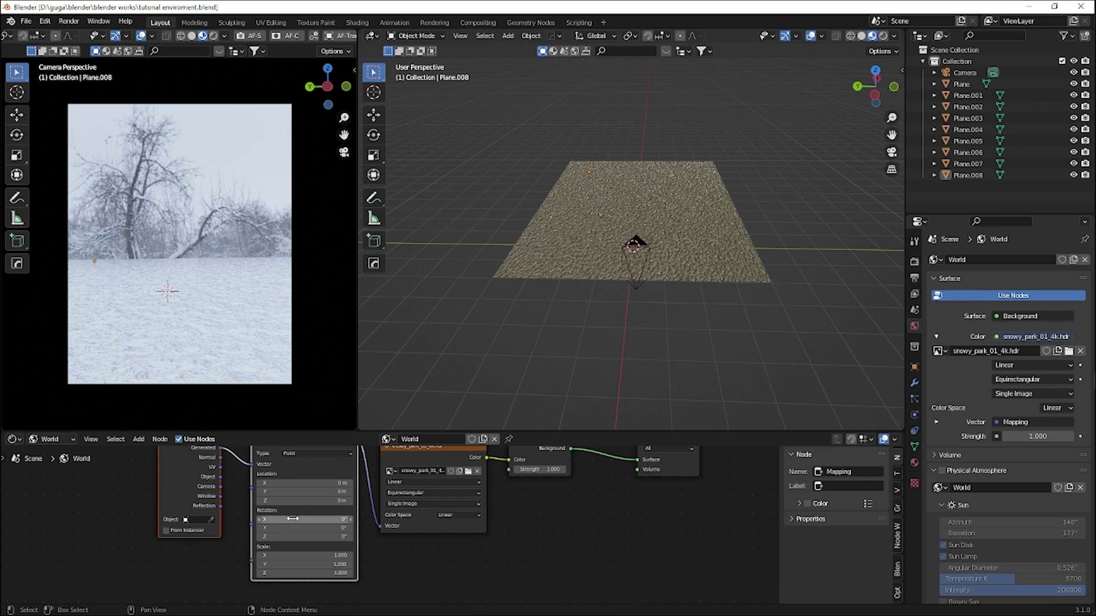
{"action": "scroll", "coordinate": [363, 536], "scroll_direction": "up", "scroll_amount": 3}
{"action": "middle_click_drag", "start_coordinate": [289, 473], "coordinate": [288, 517]}
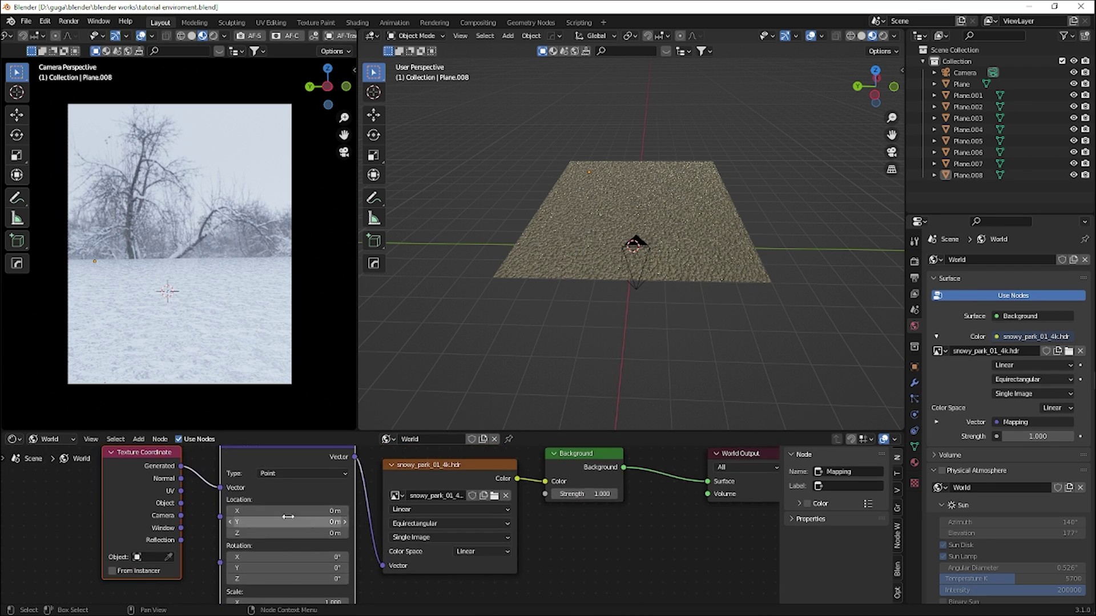
{"action": "left_click_drag", "start_coordinate": [285, 579], "coordinate": [363, 578]}
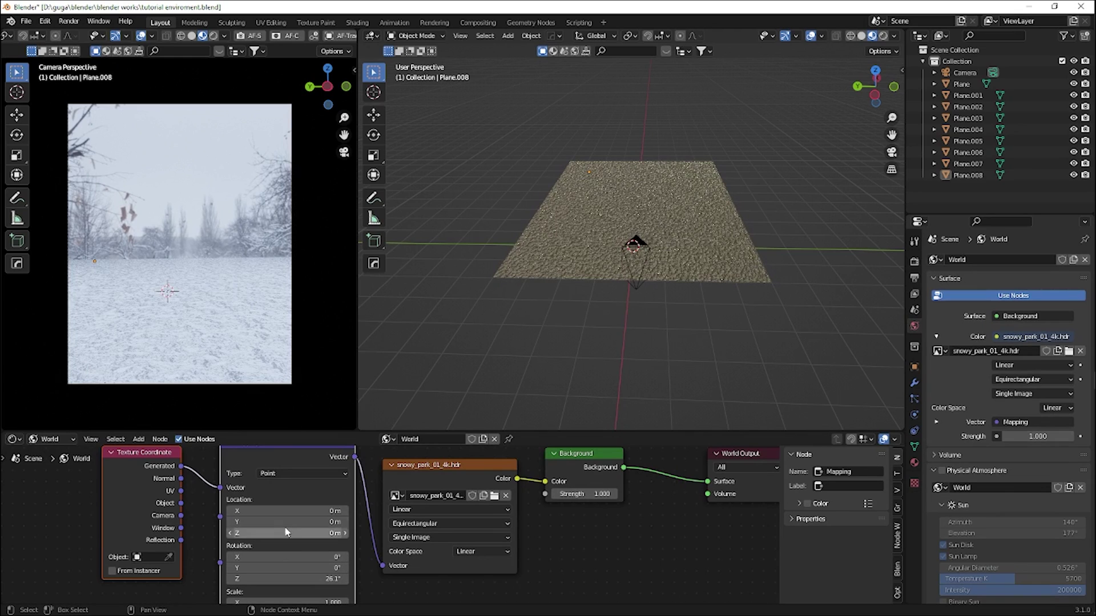
{"action": "mouse_move", "coordinate": [286, 511]}
{"action": "left_mouse_down"}
{"action": "mouse_move", "coordinate": [342, 511]}
{"action": "mouse_move", "coordinate": [279, 521]}
{"action": "left_mouse_up"}
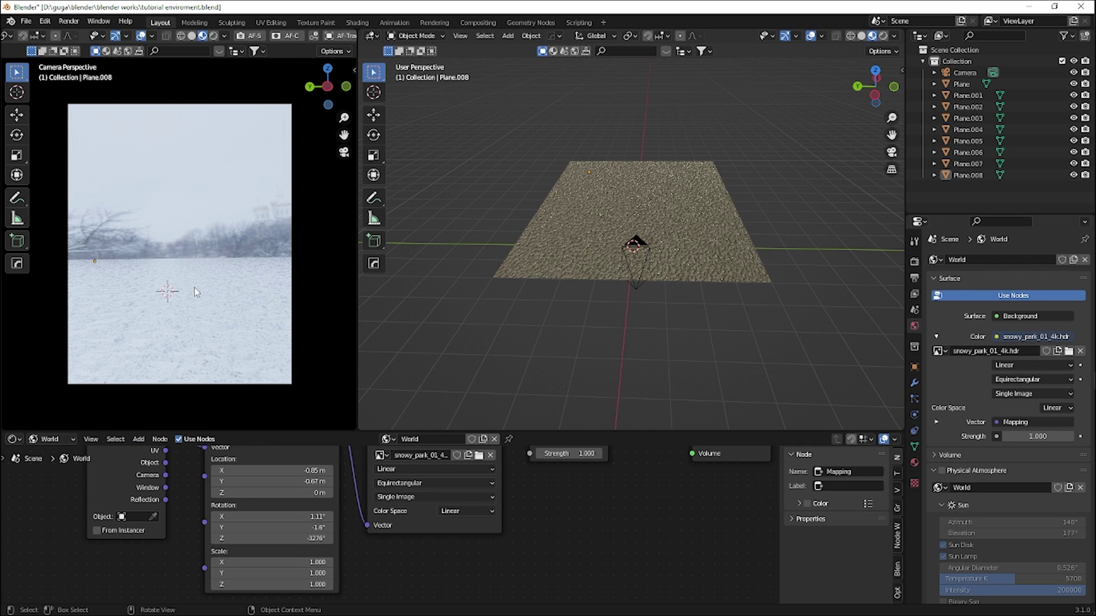
{"action": "key", "text": "ctrl+s"}
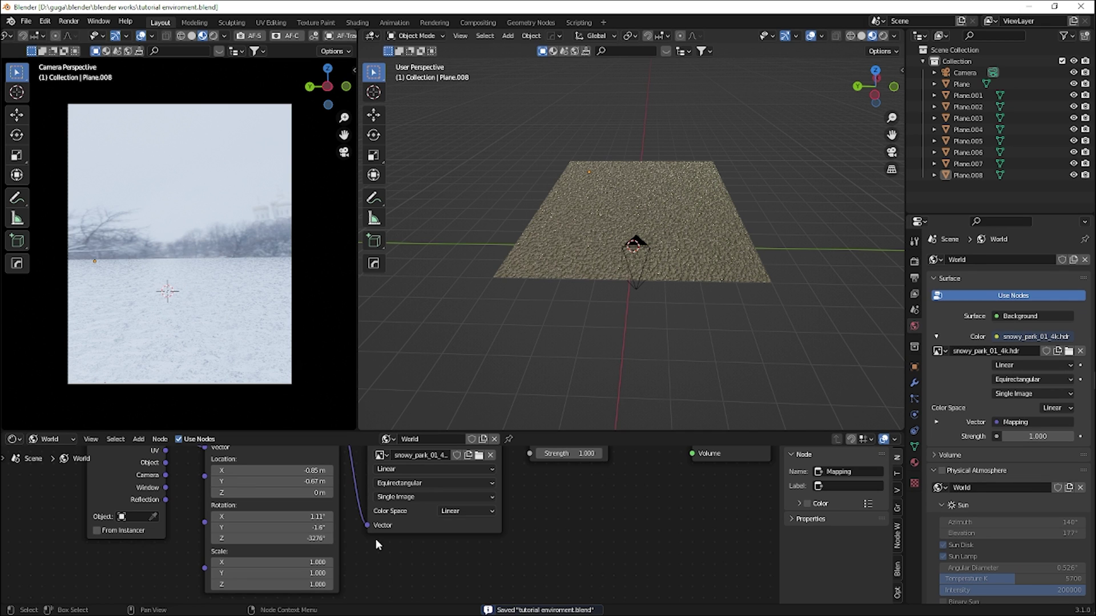
Step: Examine the camera's placement and the tiled water planes from above, from the side and from below
{"action": "scroll", "coordinate": [362, 536], "scroll_direction": "down", "scroll_amount": 3}
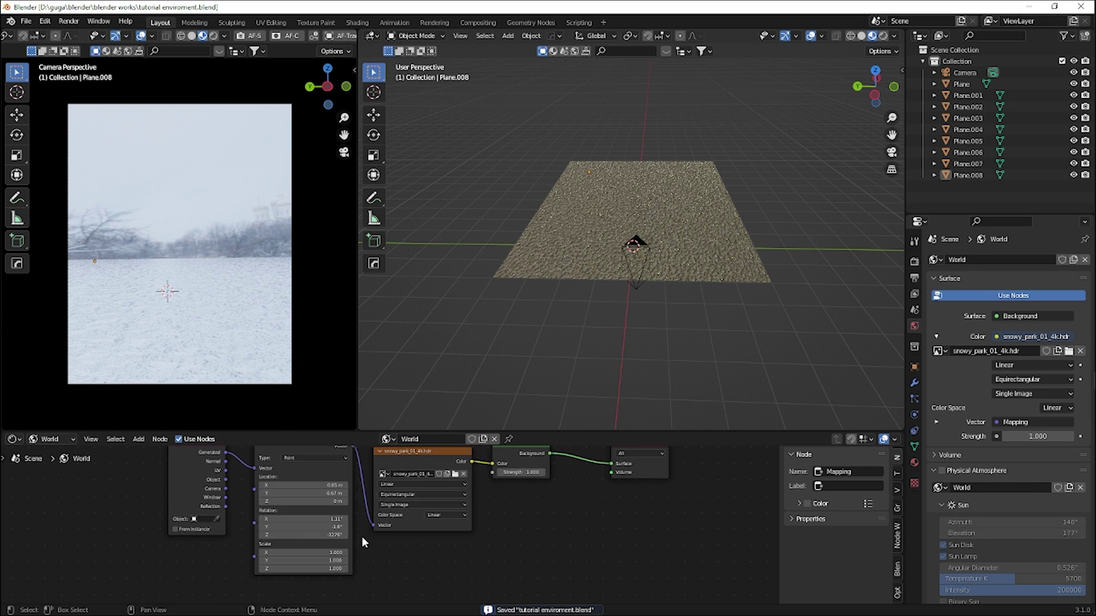
{"action": "left_click", "coordinate": [637, 275]}
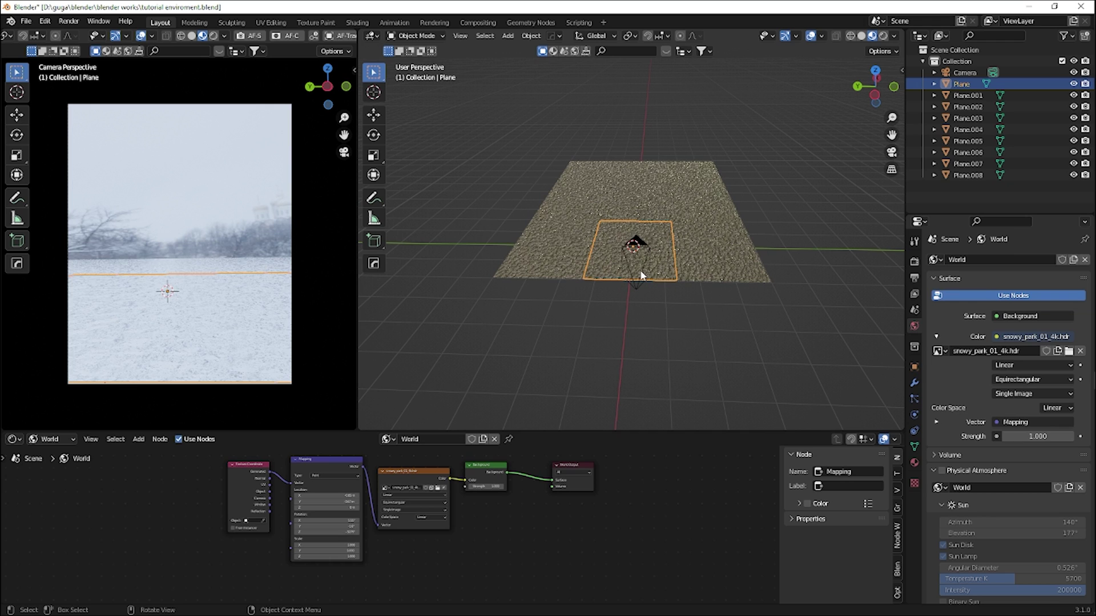
{"action": "left_click", "coordinate": [640, 271]}
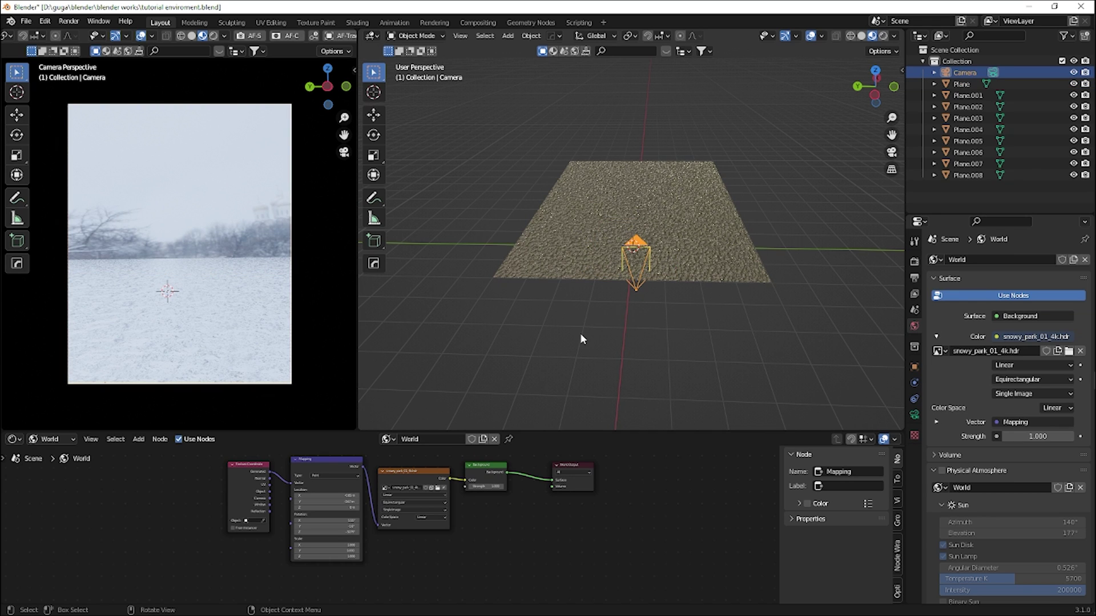
{"action": "middle_click_drag", "start_coordinate": [578, 313], "coordinate": [591, 316]}
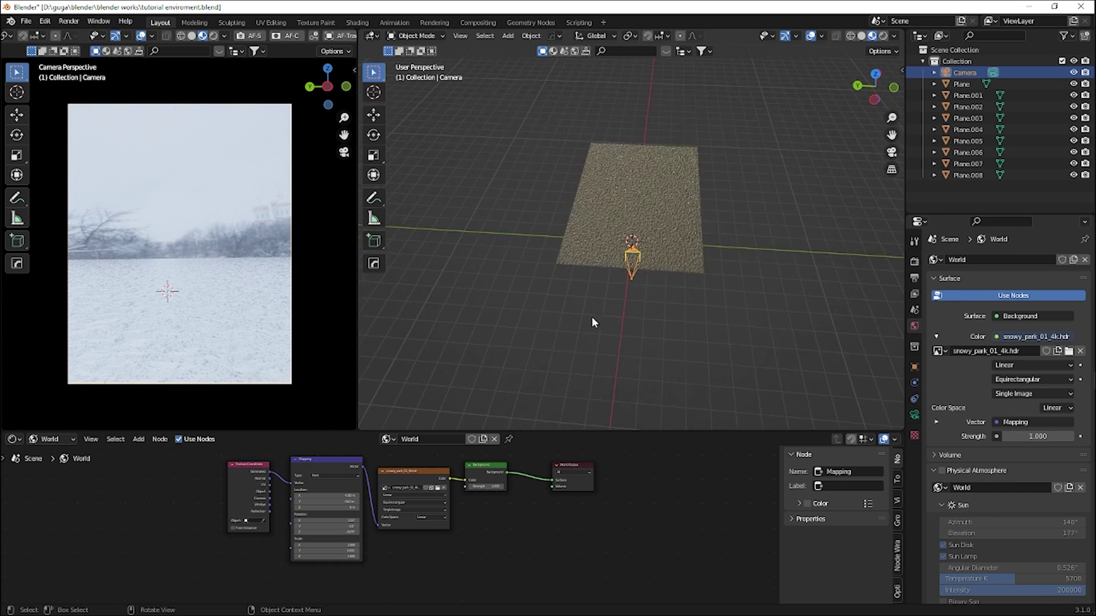
{"action": "scroll", "coordinate": [599, 309], "scroll_direction": "up", "scroll_amount": 3}
{"action": "scroll", "coordinate": [594, 243], "scroll_direction": "down", "scroll_amount": 5}
{"action": "scroll", "coordinate": [591, 290], "scroll_direction": "up", "scroll_amount": 6}
{"action": "middle_click_drag", "start_coordinate": [595, 297], "coordinate": [587, 318]}
{"action": "scroll", "coordinate": [587, 274], "scroll_direction": "down", "scroll_amount": 5}
{"action": "scroll", "coordinate": [594, 272], "scroll_direction": "down", "scroll_amount": 3}
{"action": "scroll", "coordinate": [588, 247], "scroll_direction": "up", "scroll_amount": 4}
{"action": "middle_click_drag", "start_coordinate": [560, 276], "coordinate": [514, 217]}
{"action": "scroll", "coordinate": [509, 262], "scroll_direction": "down", "scroll_amount": 3}
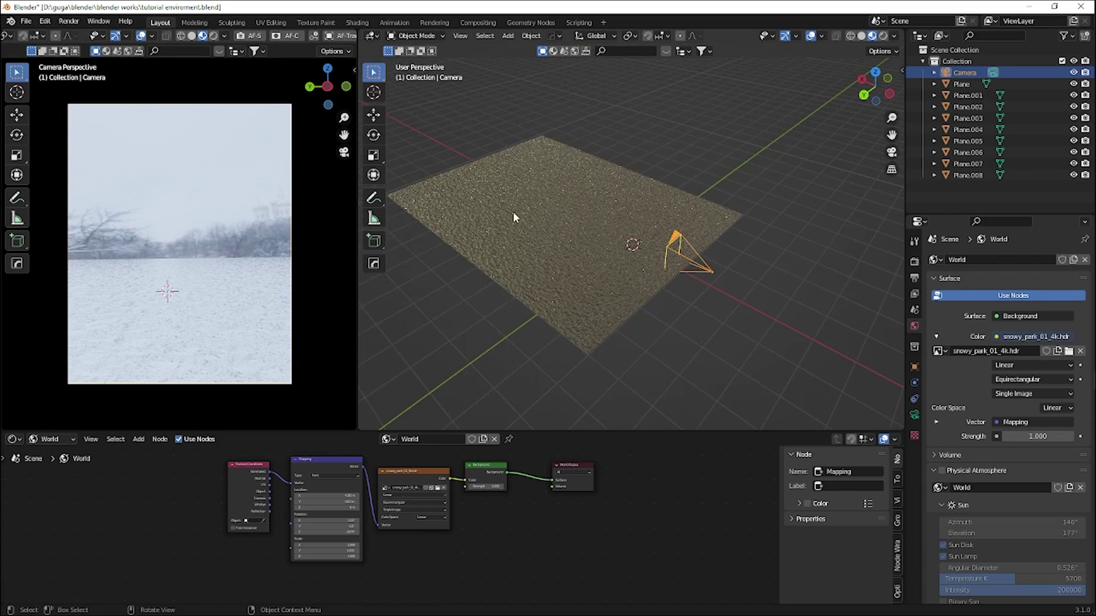
{"action": "left_click", "coordinate": [514, 244]}
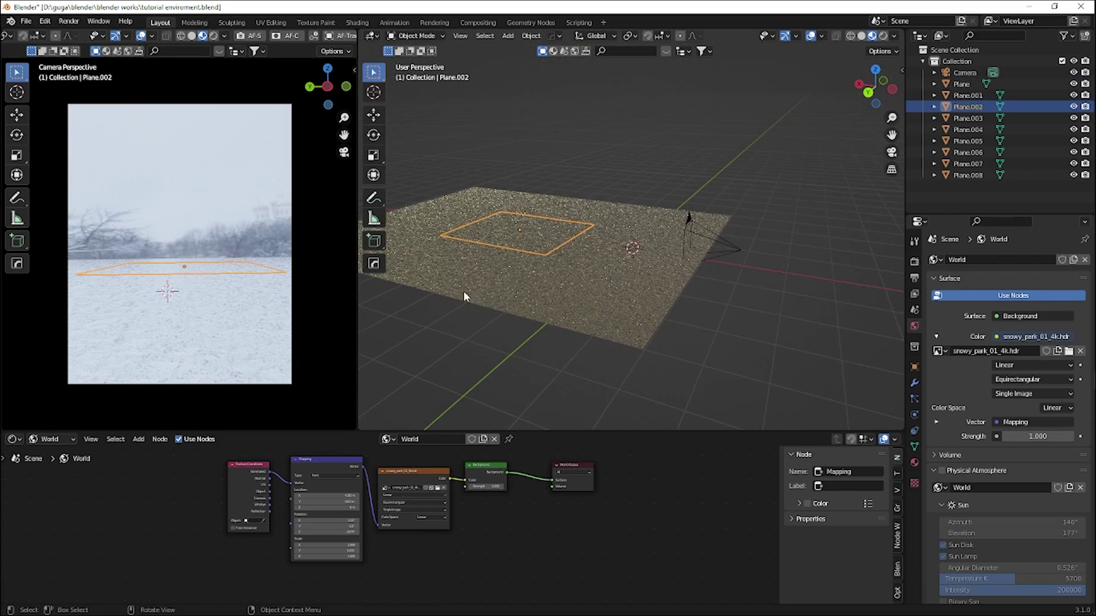
{"action": "scroll", "coordinate": [463, 292], "scroll_direction": "up", "scroll_amount": 3}
{"action": "middle_click_drag", "start_coordinate": [464, 293], "coordinate": [476, 244]}
{"action": "left_click", "coordinate": [490, 196]}
{"action": "middle_click_drag", "start_coordinate": [491, 196], "coordinate": [478, 249]}
{"action": "scroll", "coordinate": [495, 194], "scroll_direction": "down", "scroll_amount": 4}
{"action": "scroll", "coordinate": [502, 188], "scroll_direction": "down", "scroll_amount": 3}
{"action": "scroll", "coordinate": [478, 249], "scroll_direction": "up", "scroll_amount": 4}
{"action": "mouse_move", "coordinate": [562, 248]}
{"action": "middle_mouse_down"}
{"action": "mouse_move", "coordinate": [529, 268]}
{"action": "mouse_move", "coordinate": [562, 260]}
{"action": "middle_mouse_up"}
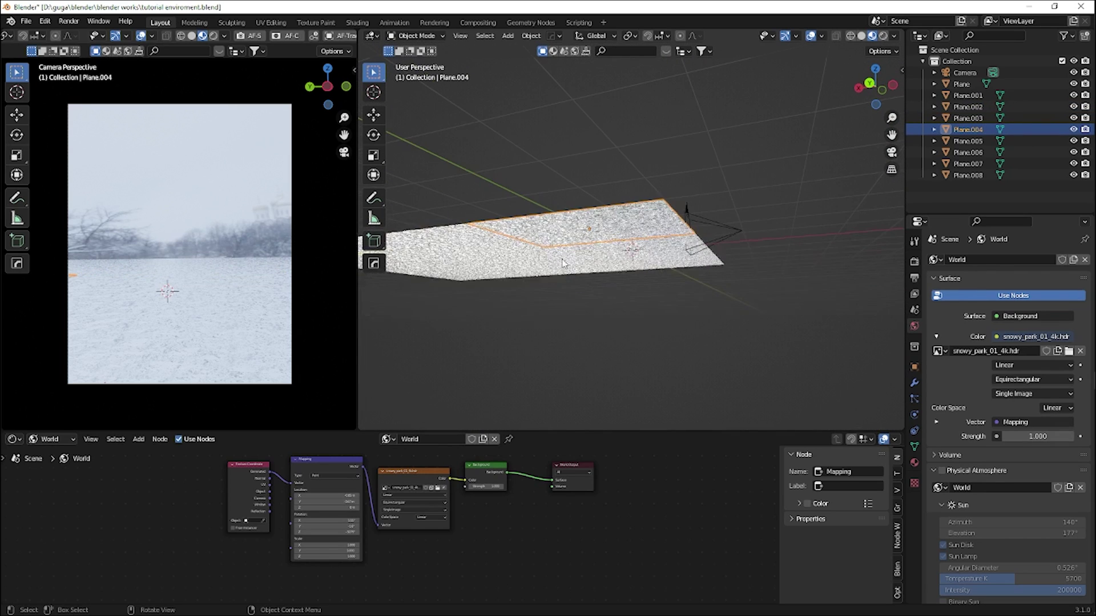
Step: Add a new plane, enlarge it well beyond the water tiles and place it beneath them
{"action": "left_click", "coordinate": [531, 283]}
{"action": "key", "text": "shift+a"}
{"action": "mouse_move", "coordinate": [490, 115]}
{"action": "left_click", "coordinate": [585, 119]}
{"action": "scroll", "coordinate": [538, 80], "scroll_direction": "down", "scroll_amount": 2}
{"action": "middle_click_drag", "start_coordinate": [538, 80], "coordinate": [547, 131]}
{"action": "key", "text": "s"}
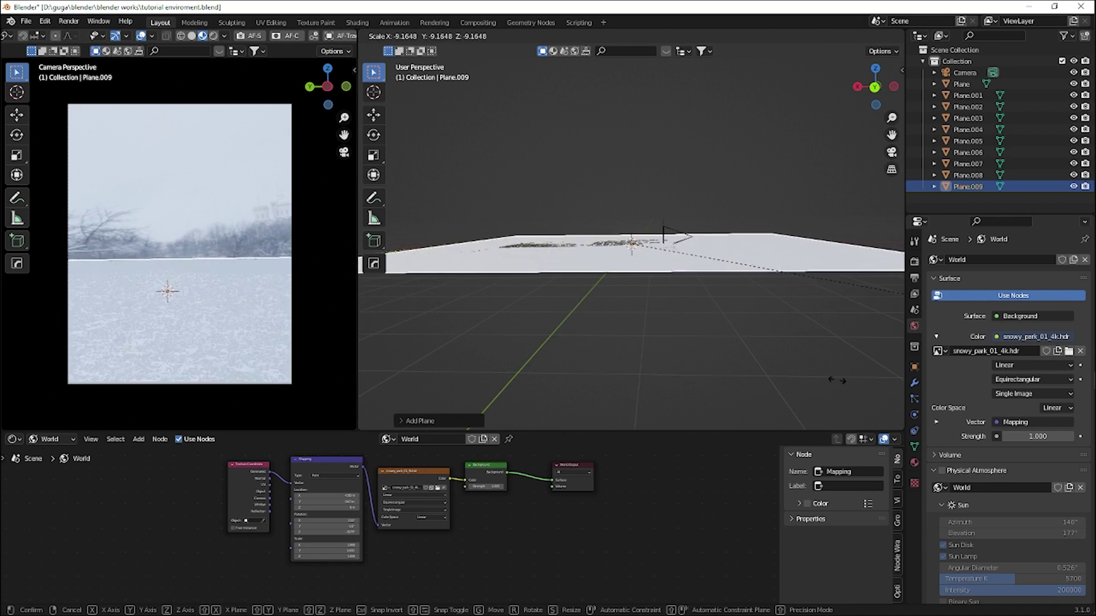
{"action": "left_click", "coordinate": [768, 373]}
{"action": "middle_click_drag", "start_coordinate": [799, 263], "coordinate": [822, 353]}
{"action": "key", "text": "g"}
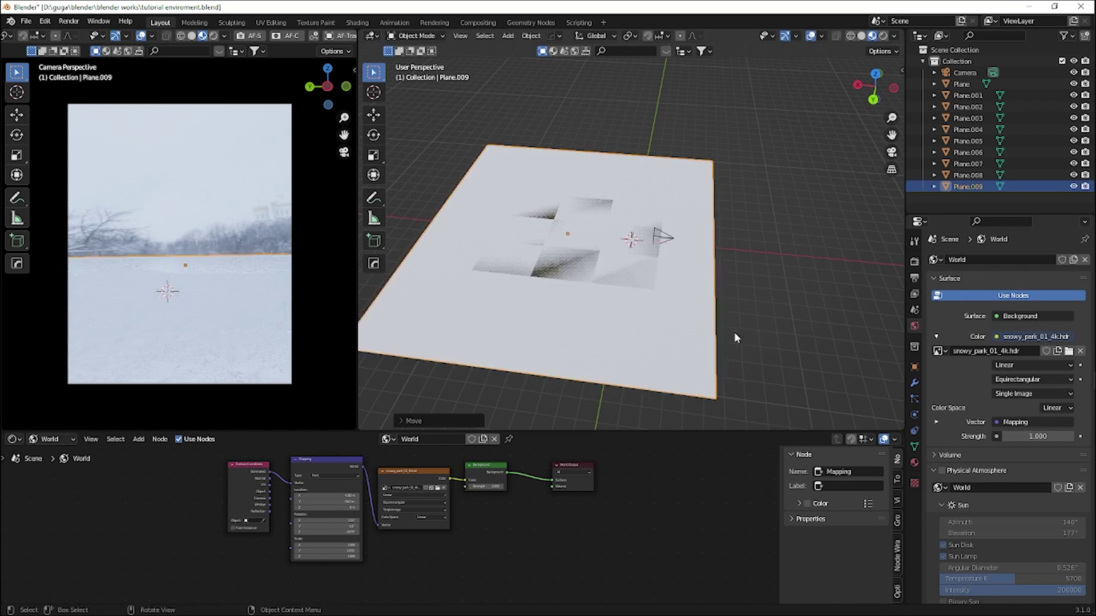
{"action": "left_click", "coordinate": [744, 294]}
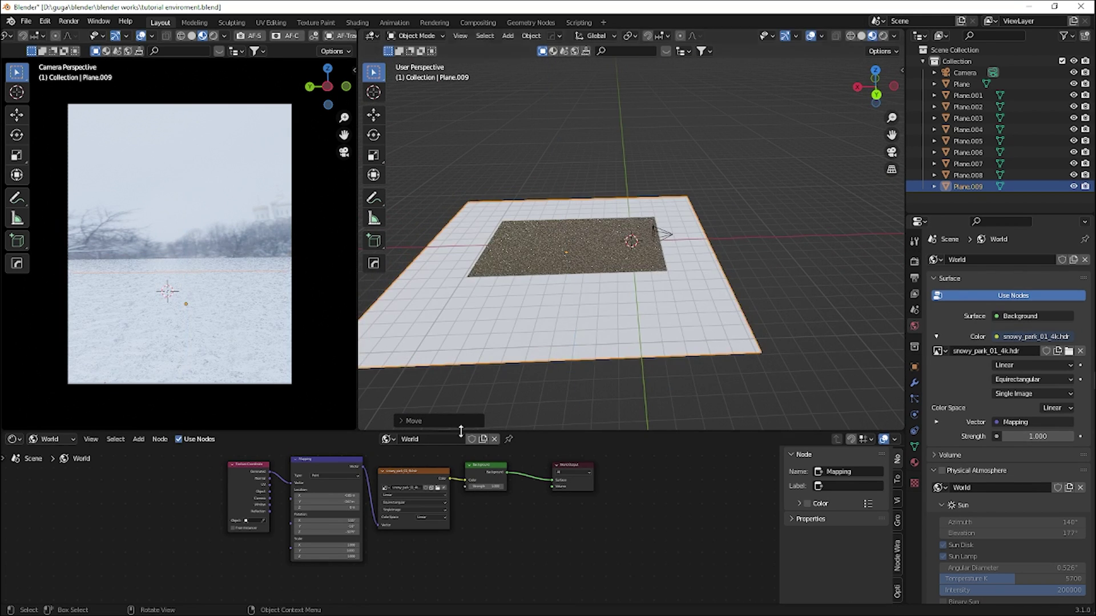
Step: Switch the node editor's shader type to Object and create a new material for the large plane
{"action": "left_click", "coordinate": [73, 439]}
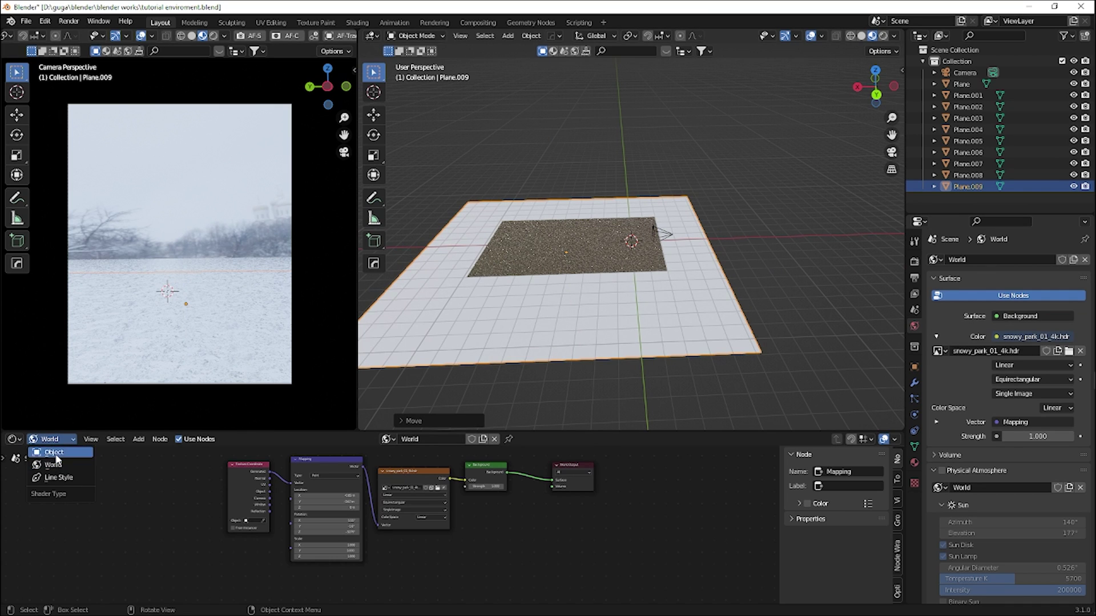
{"action": "left_click", "coordinate": [51, 452]}
{"action": "left_click", "coordinate": [468, 440]}
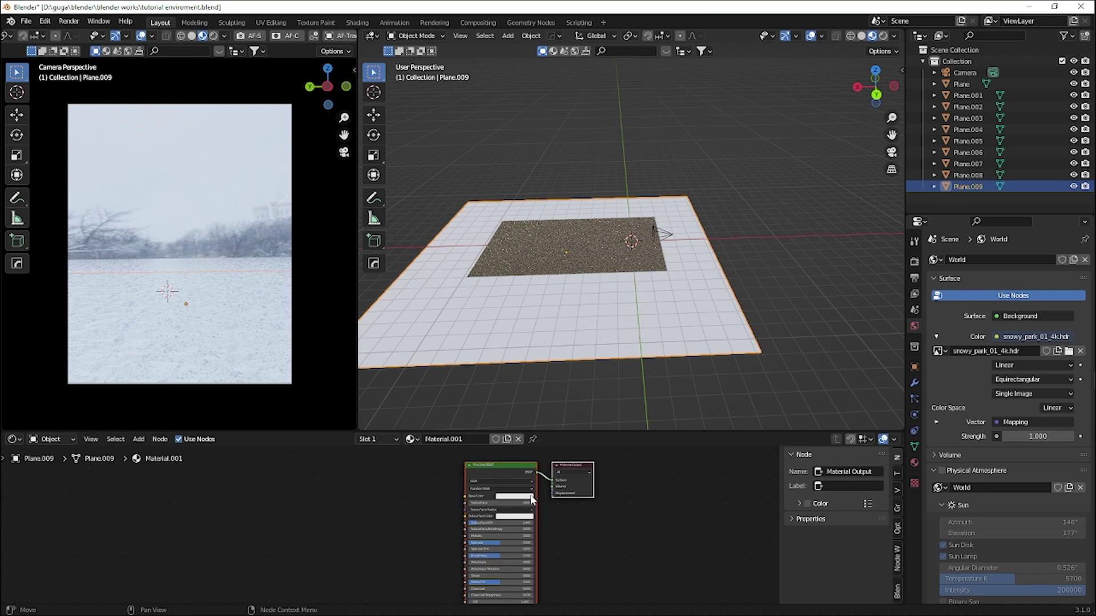
Step: Set the large plane's Principled BSDF Base Color to black and its Roughness to 0.832
{"action": "scroll", "coordinate": [536, 495], "scroll_direction": "up", "scroll_amount": 3}
{"action": "left_click", "coordinate": [450, 464]}
{"action": "left_click_drag", "start_coordinate": [498, 334], "coordinate": [498, 391]}
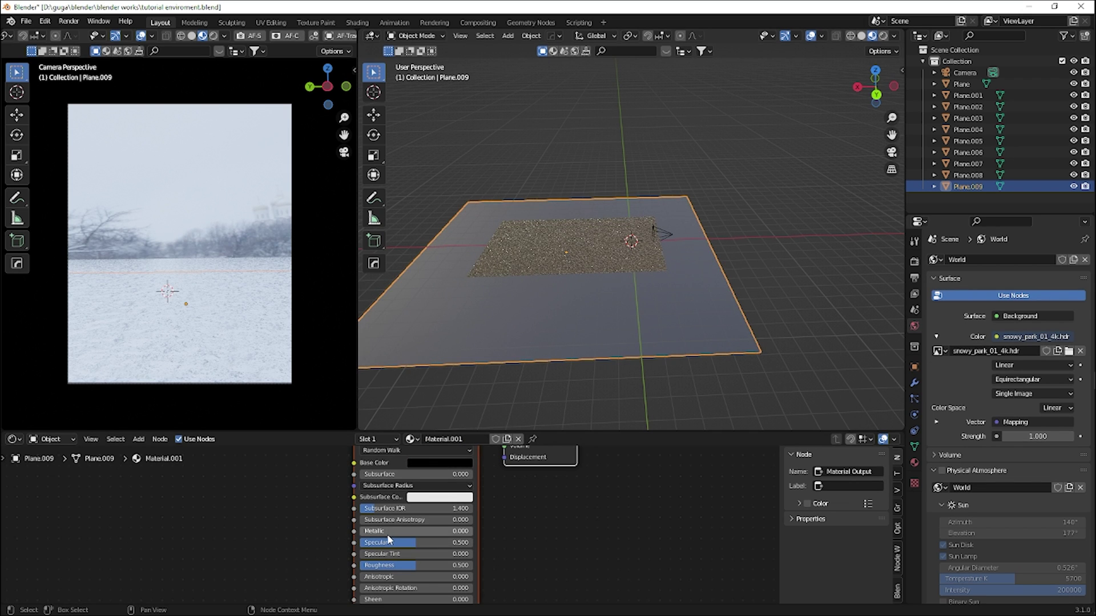
{"action": "left_click_drag", "start_coordinate": [379, 565], "coordinate": [451, 565]}
Step: Raise the black plane about 0.47 m along Z so it sits closer beneath the water tiles
{"action": "middle_click_drag", "start_coordinate": [545, 249], "coordinate": [584, 278]}
{"action": "left_click", "coordinate": [585, 277]}
{"action": "key", "text": "g"}
{"action": "key", "text": "z"}
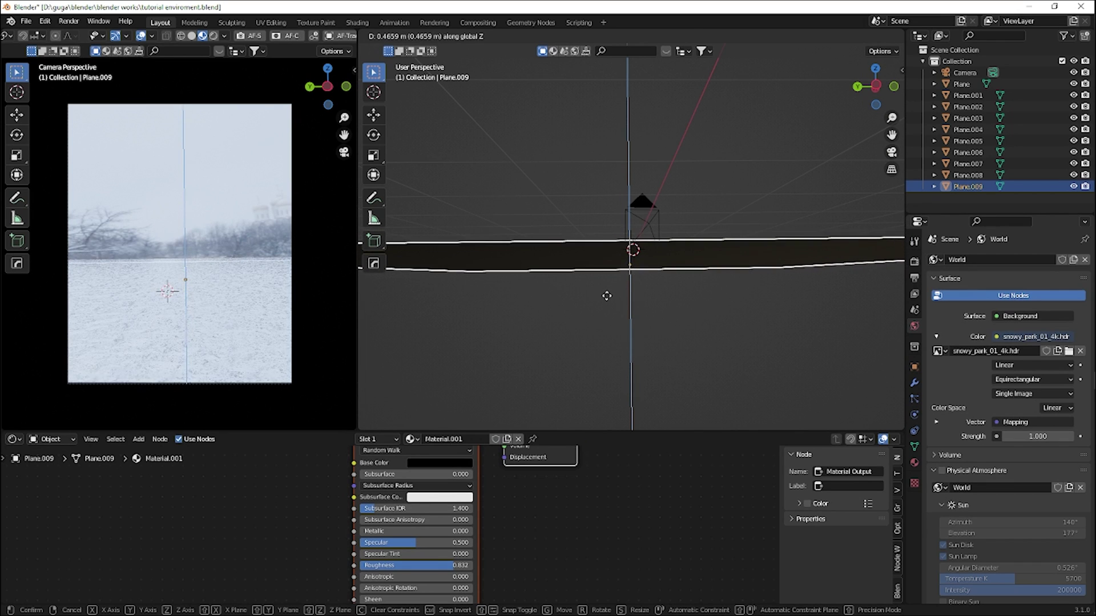
{"action": "left_click", "coordinate": [612, 305]}
{"action": "mouse_move", "coordinate": [615, 312]}
{"action": "middle_mouse_down"}
{"action": "mouse_move", "coordinate": [605, 328]}
{"action": "mouse_move", "coordinate": [567, 329]}
{"action": "mouse_move", "coordinate": [580, 345]}
{"action": "mouse_move", "coordinate": [560, 318]}
{"action": "mouse_move", "coordinate": [626, 306]}
{"action": "middle_mouse_up"}
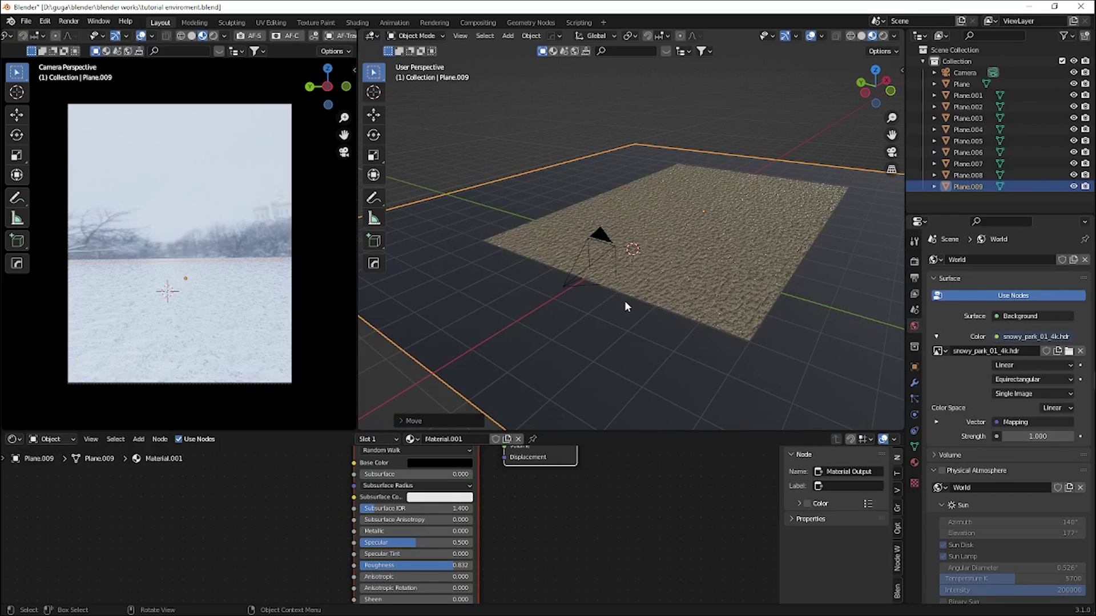
Step: Import the boat model as glTF 2.0 from the recently used boat folder
{"action": "left_click", "coordinate": [673, 273]}
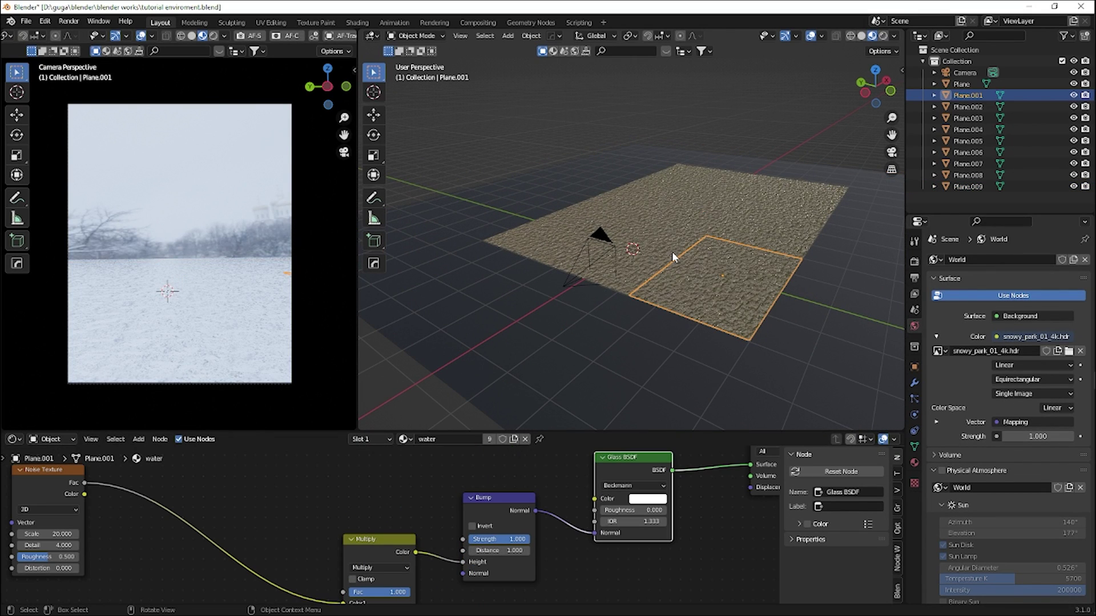
{"action": "left_click", "coordinate": [655, 227]}
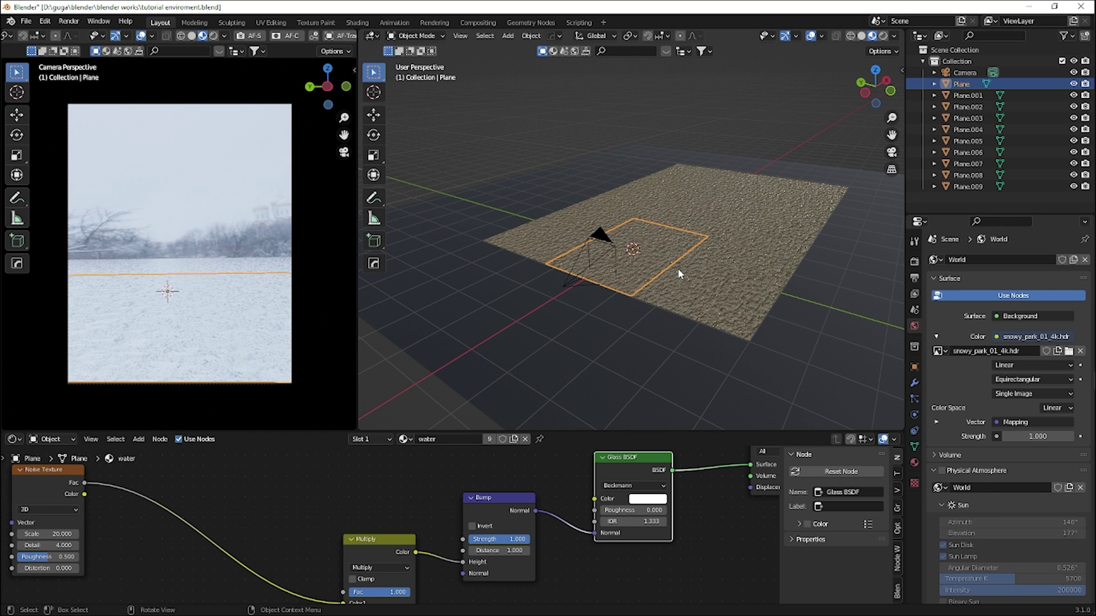
{"action": "left_click", "coordinate": [28, 23]}
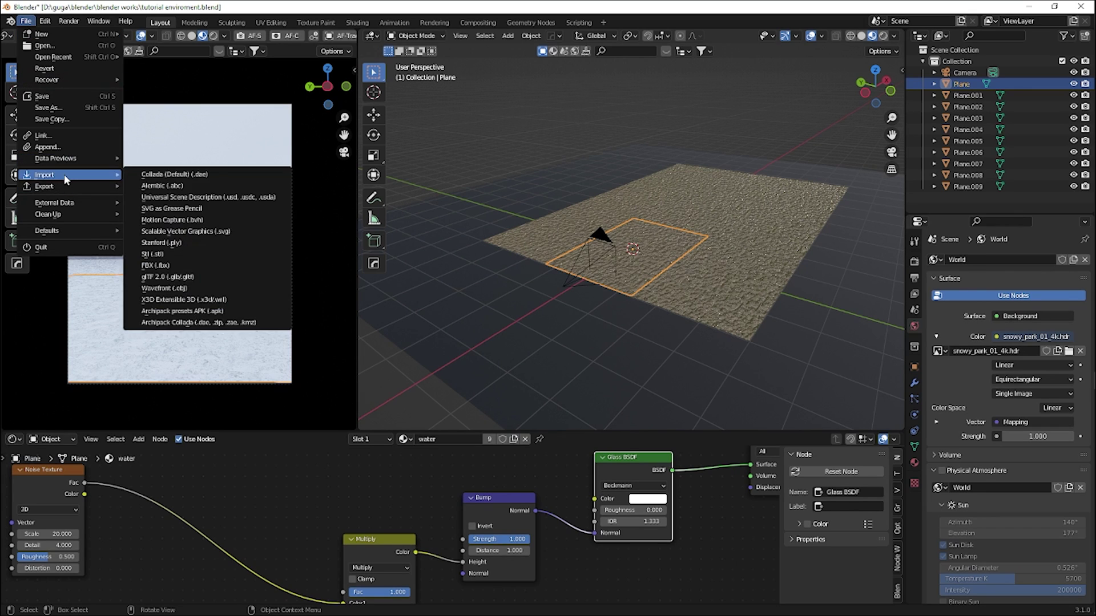
{"action": "mouse_move", "coordinate": [69, 160]}
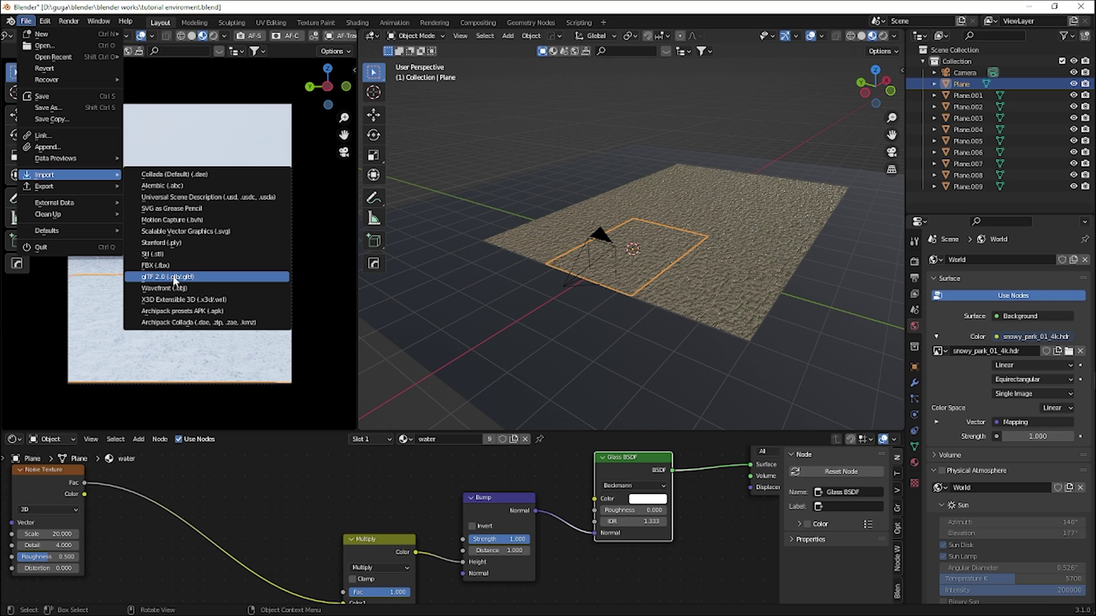
{"action": "left_click", "coordinate": [187, 279]}
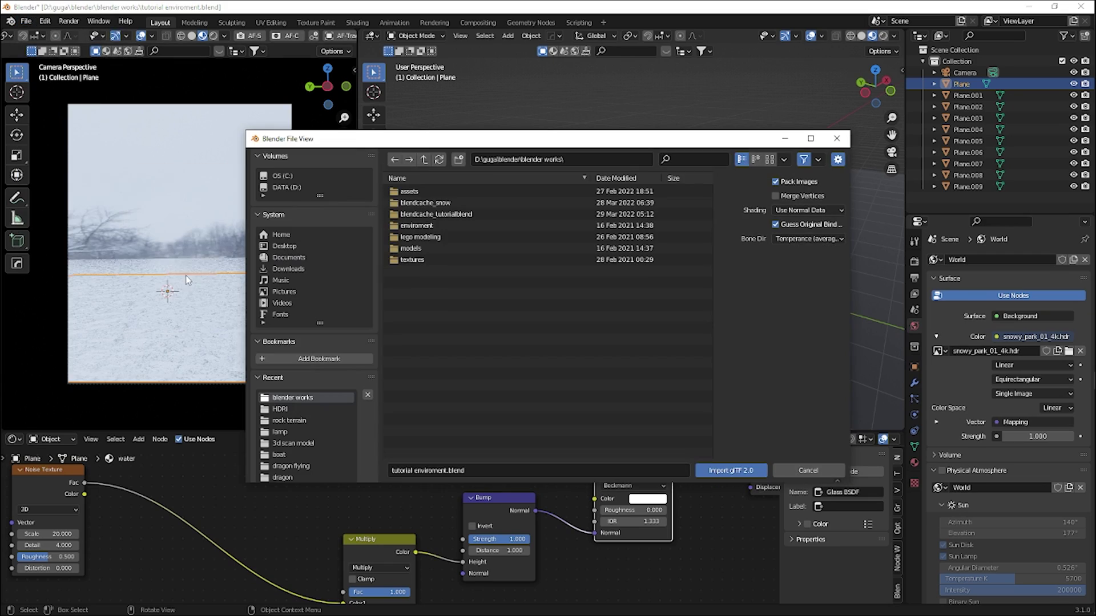
{"action": "left_click", "coordinate": [288, 456]}
{"action": "double_click", "coordinate": [424, 204]}
Step: Scale the imported boat down to fit the water surface and rotate it about the Z axis
{"action": "key", "text": "s"}
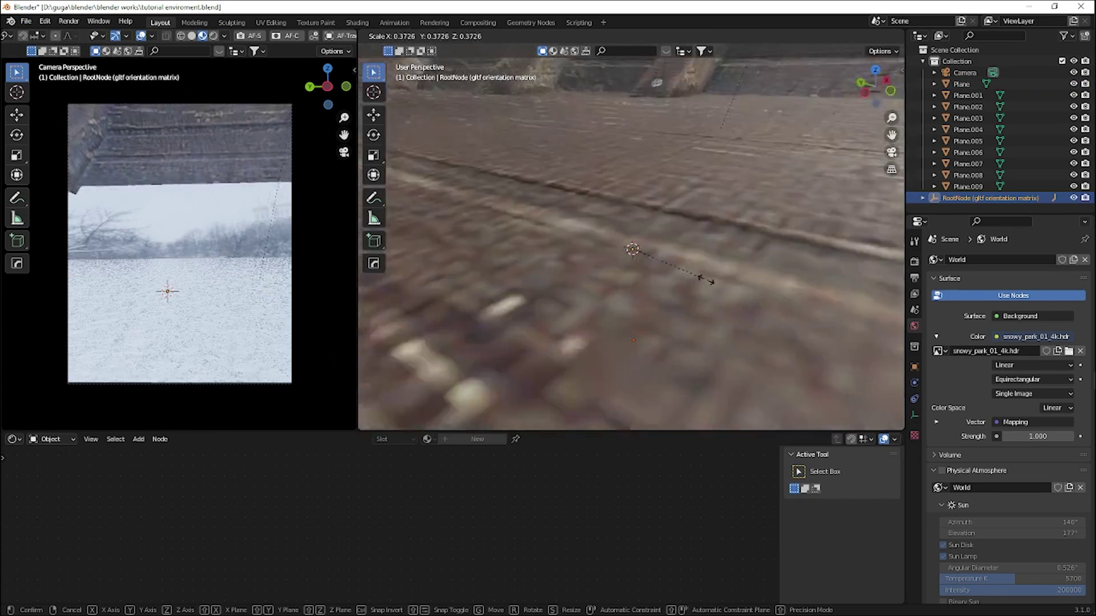
{"action": "left_click", "coordinate": [702, 277]}
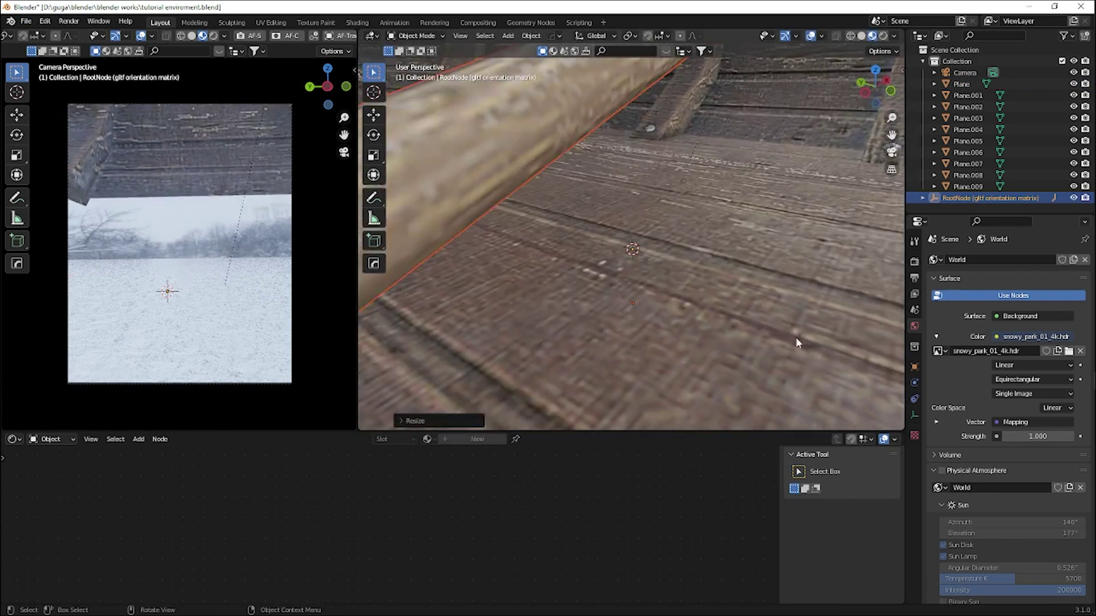
{"action": "key", "text": "s"}
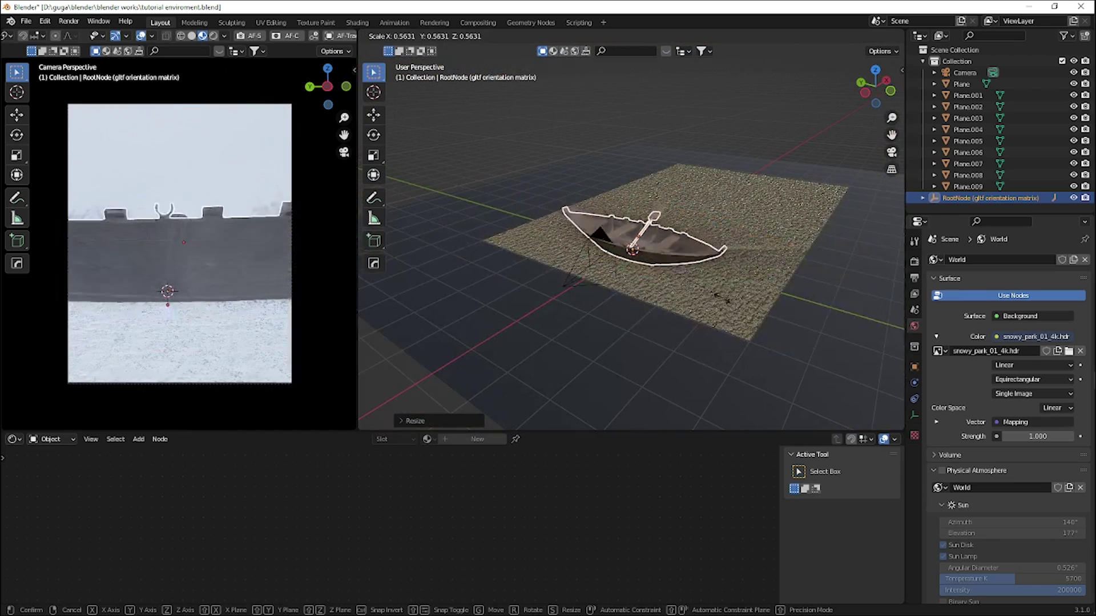
{"action": "key", "text": "r"}
{"action": "key", "text": "z"}
{"action": "left_click", "coordinate": [745, 286]}
Step: Move the boat sideways on the water and about 0.7 m along X, away from the camera
{"action": "key", "text": "g"}
{"action": "key", "text": "y"}
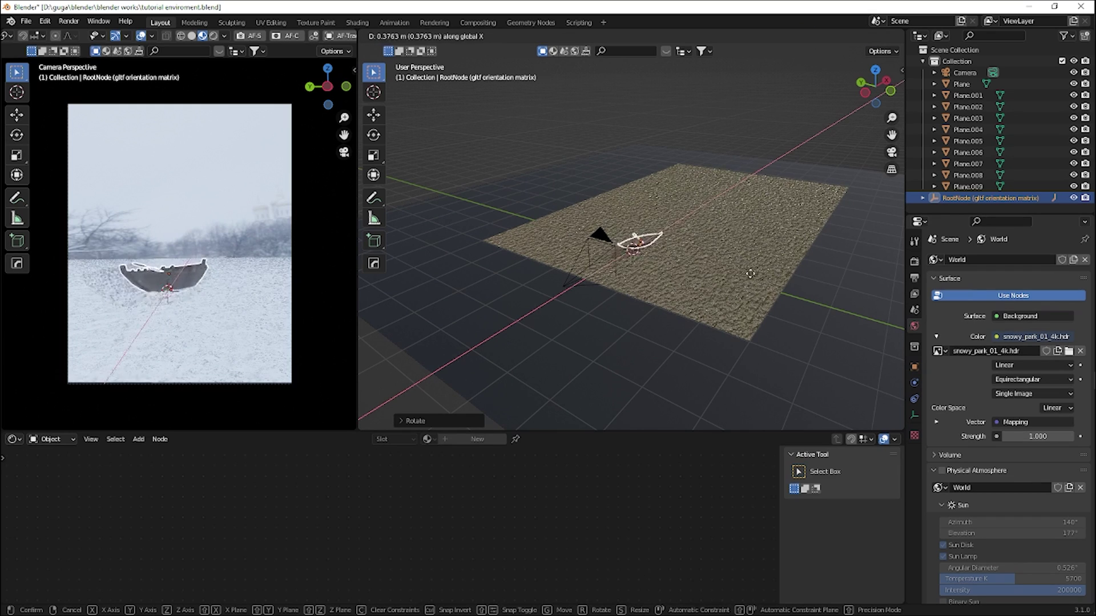
{"action": "left_click", "coordinate": [742, 260]}
{"action": "key", "text": "g"}
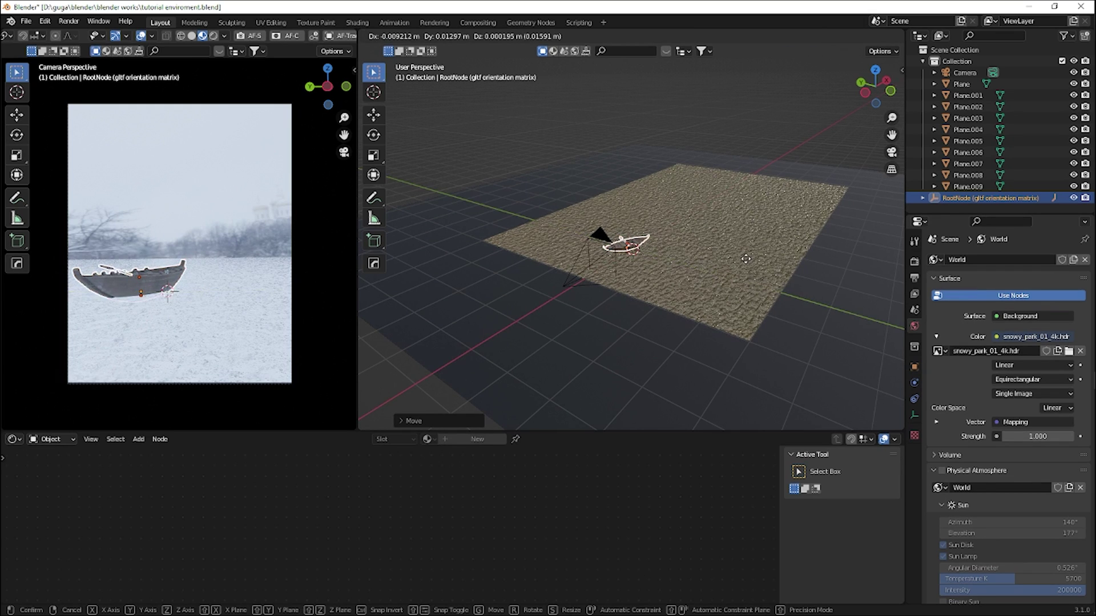
{"action": "key", "text": "x"}
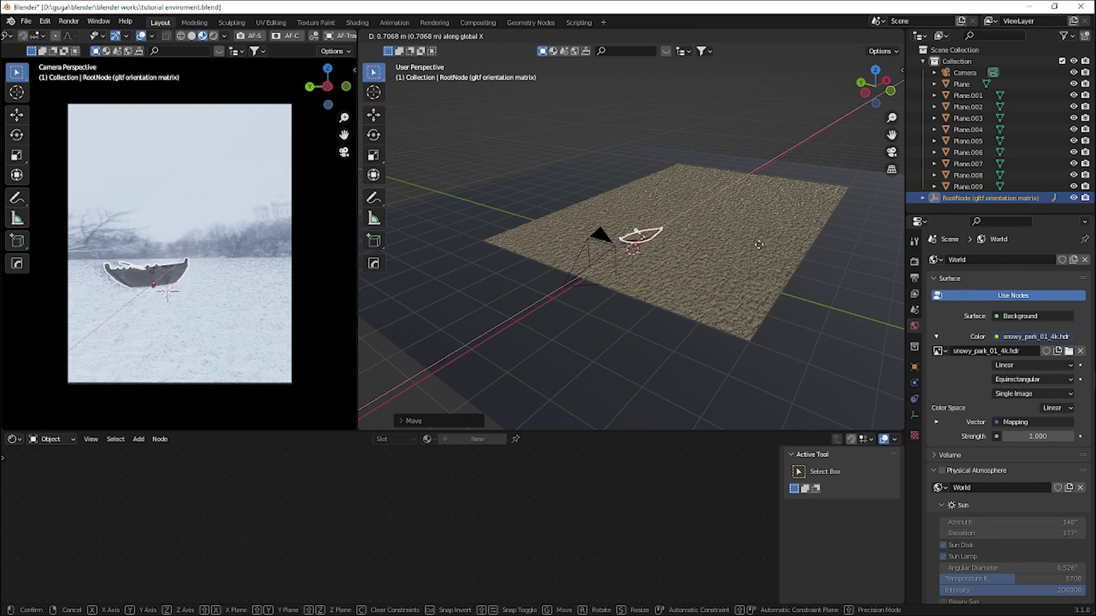
{"action": "left_click", "coordinate": [762, 242]}
Step: Fine-tune the boat's scale and shift it along Y to the left edge of the camera frame
{"action": "key", "text": "s"}
{"action": "left_click", "coordinate": [771, 245]}
{"action": "key", "text": "g"}
{"action": "key", "text": "y"}
{"action": "left_click", "coordinate": [779, 259]}
{"action": "scroll", "coordinate": [717, 264], "scroll_direction": "down", "scroll_amount": 1}
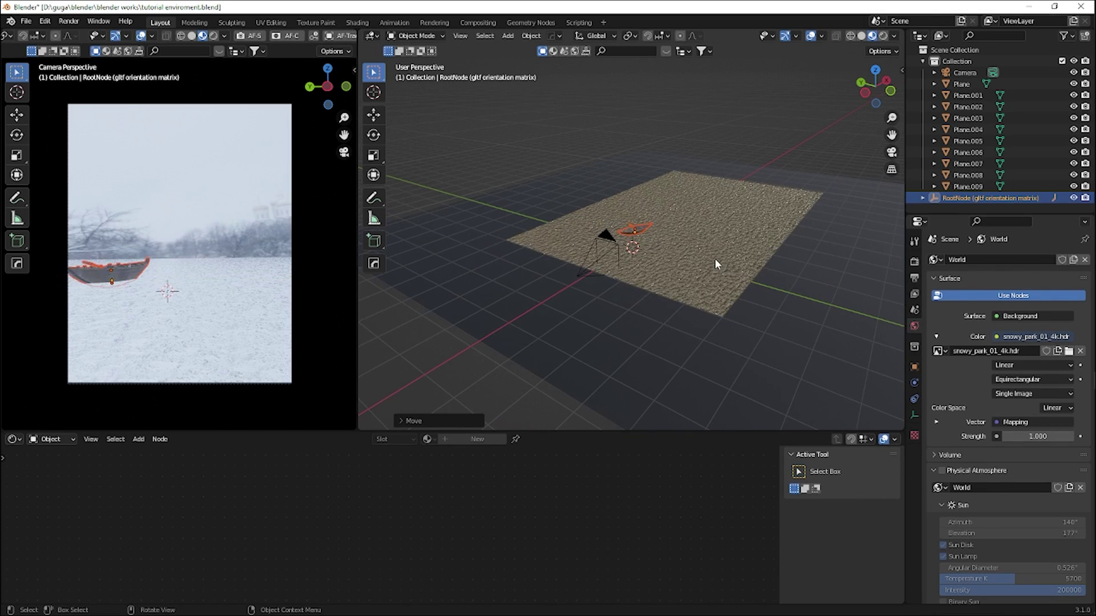
Step: Examine the boat's placement on the water from several angles, from an overview of the plane to a close-up
{"action": "scroll", "coordinate": [668, 278], "scroll_direction": "down", "scroll_amount": 2}
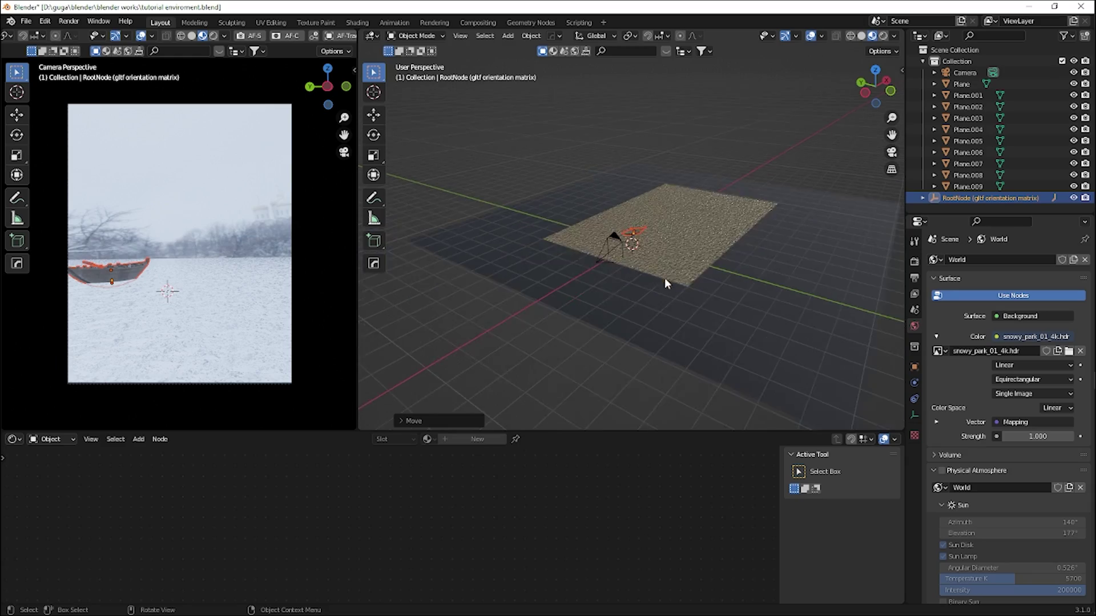
{"action": "middle_click_drag", "start_coordinate": [667, 279], "coordinate": [672, 304]}
{"action": "scroll", "coordinate": [672, 303], "scroll_direction": "up", "scroll_amount": 5}
{"action": "scroll", "coordinate": [673, 303], "scroll_direction": "up", "scroll_amount": 4}
{"action": "middle_click_drag", "start_coordinate": [616, 227], "coordinate": [607, 269], "text": "shift"}
{"action": "scroll", "coordinate": [594, 283], "scroll_direction": "up", "scroll_amount": 3}
{"action": "scroll", "coordinate": [607, 268], "scroll_direction": "down", "scroll_amount": 6}
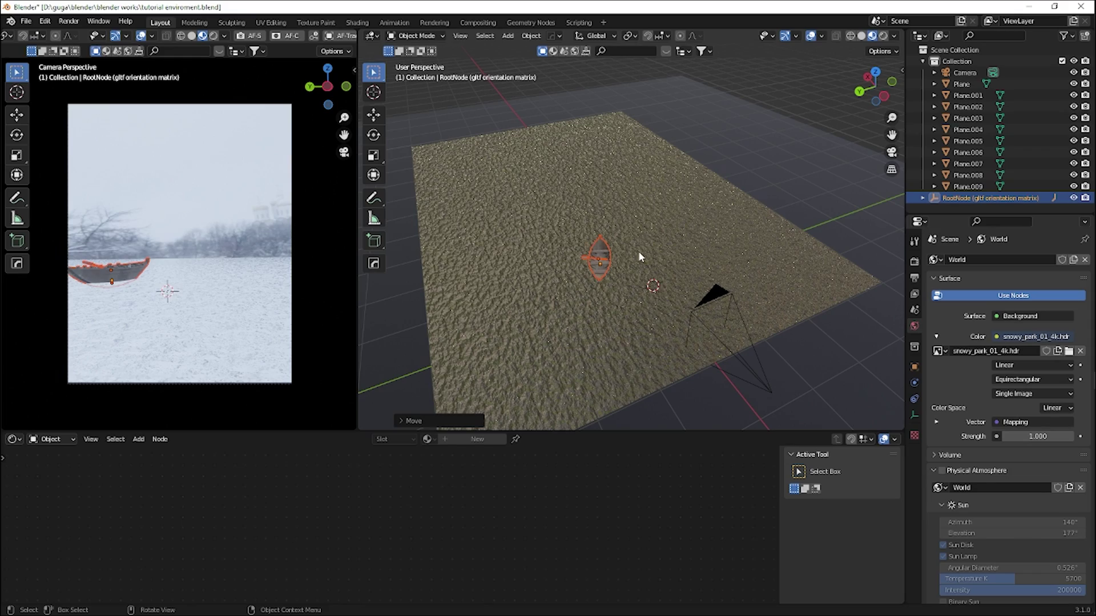
{"action": "middle_click_drag", "start_coordinate": [592, 273], "coordinate": [598, 247]}
{"action": "scroll", "coordinate": [706, 302], "scroll_direction": "up", "scroll_amount": 5}
{"action": "middle_click_drag", "start_coordinate": [706, 302], "coordinate": [574, 265]}
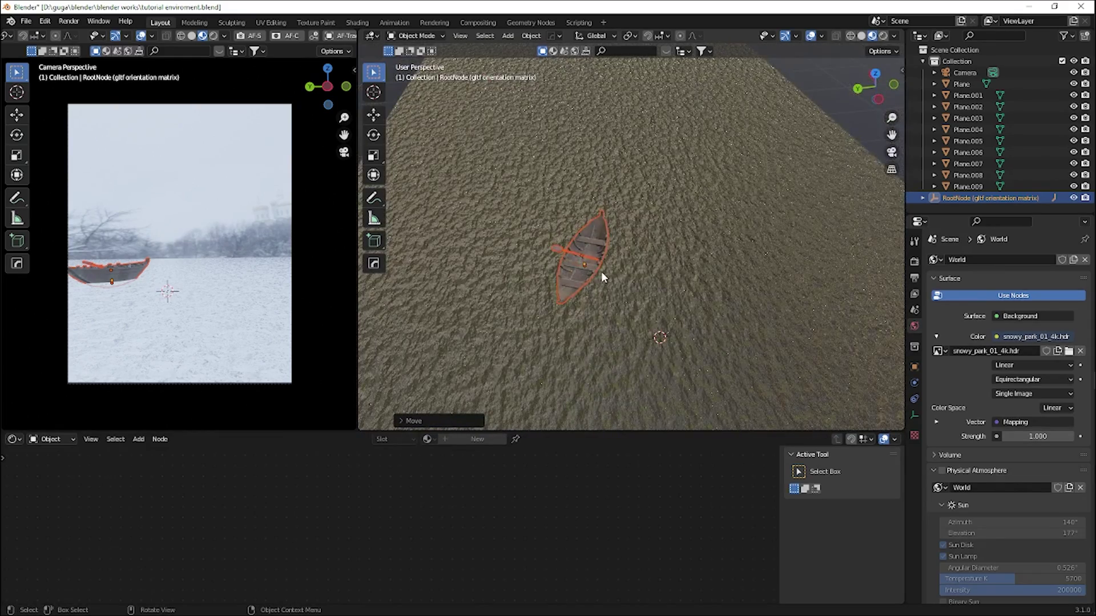
{"action": "scroll", "coordinate": [588, 252], "scroll_direction": "up", "scroll_amount": 3}
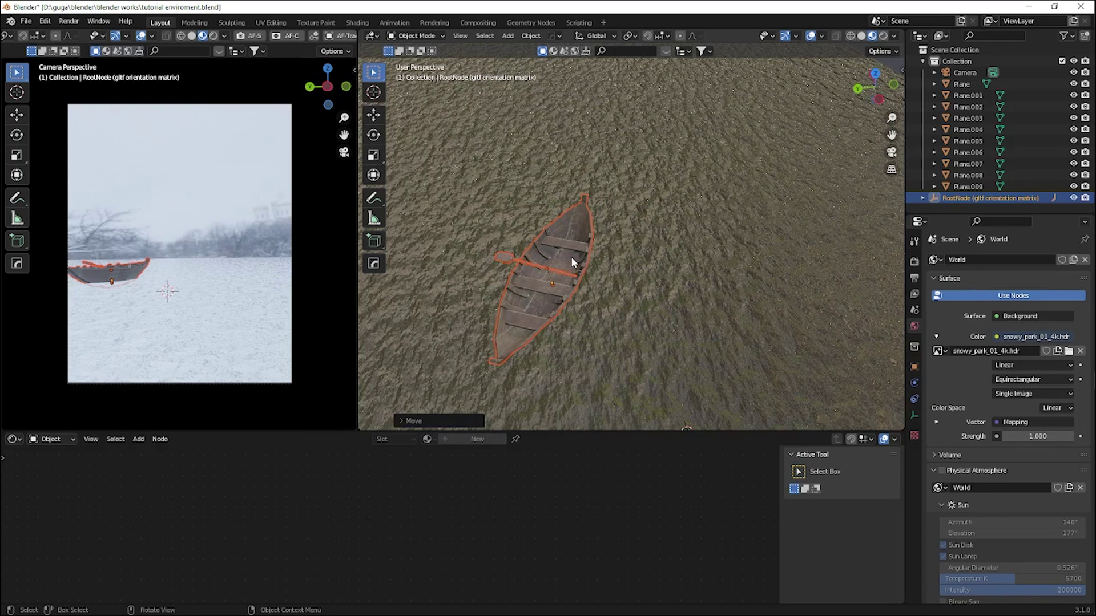
Step: Import scene.gltf as glTF 2.0 from the recently used "3d scan model" folder
{"action": "left_click", "coordinate": [25, 21]}
{"action": "mouse_move", "coordinate": [40, 175]}
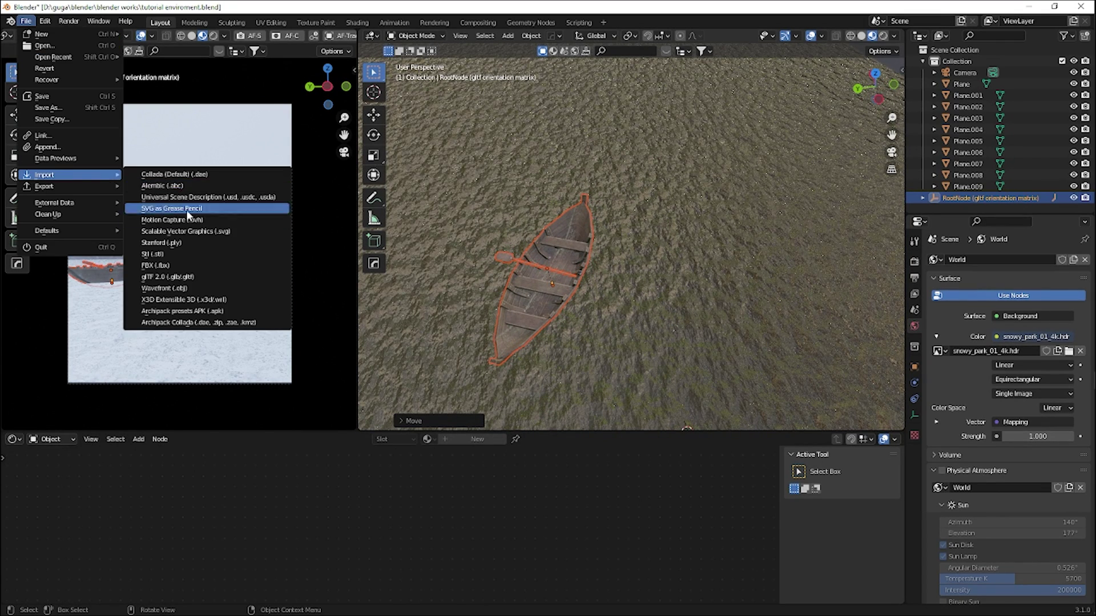
{"action": "left_click", "coordinate": [171, 270]}
{"action": "left_click", "coordinate": [293, 455]}
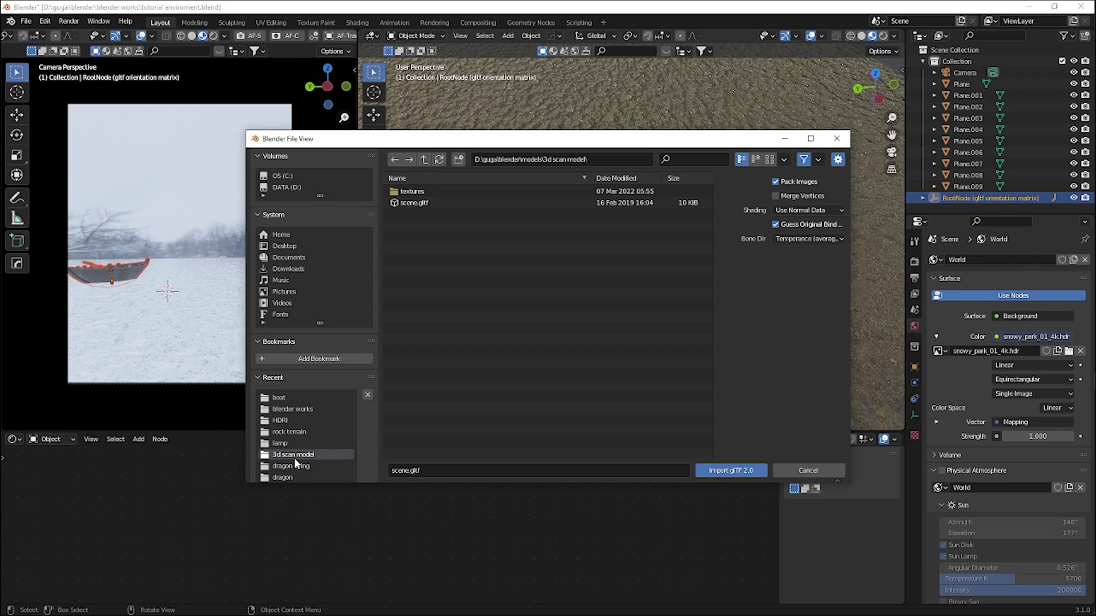
{"action": "left_click", "coordinate": [763, 471]}
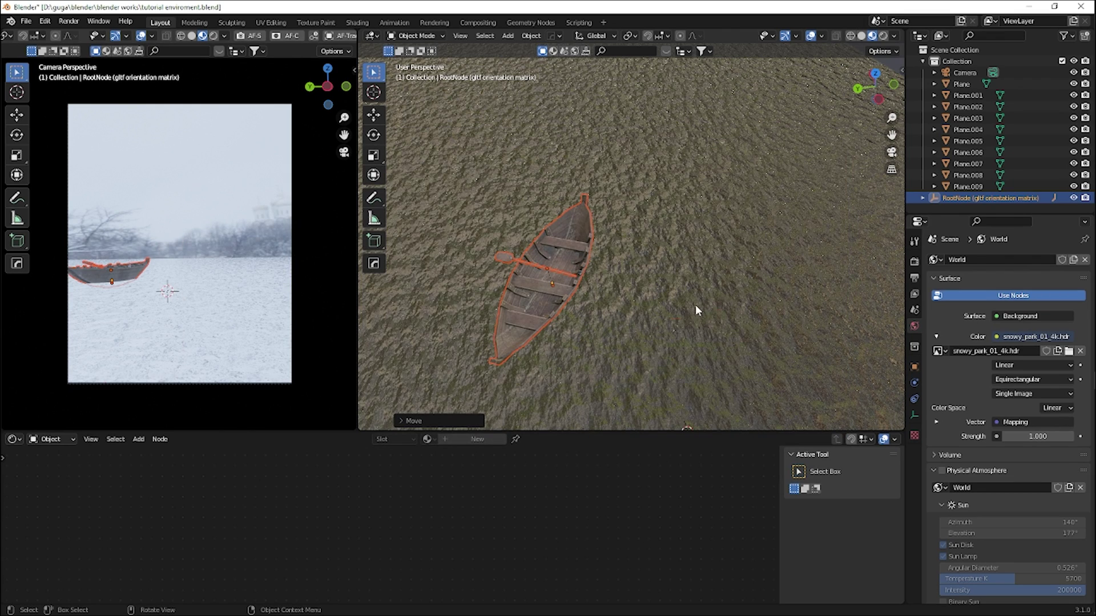
Step: Scale the imported man down to fit the boat and move him along X and Y to the boat
{"action": "scroll", "coordinate": [678, 318], "scroll_direction": "down", "scroll_amount": 4}
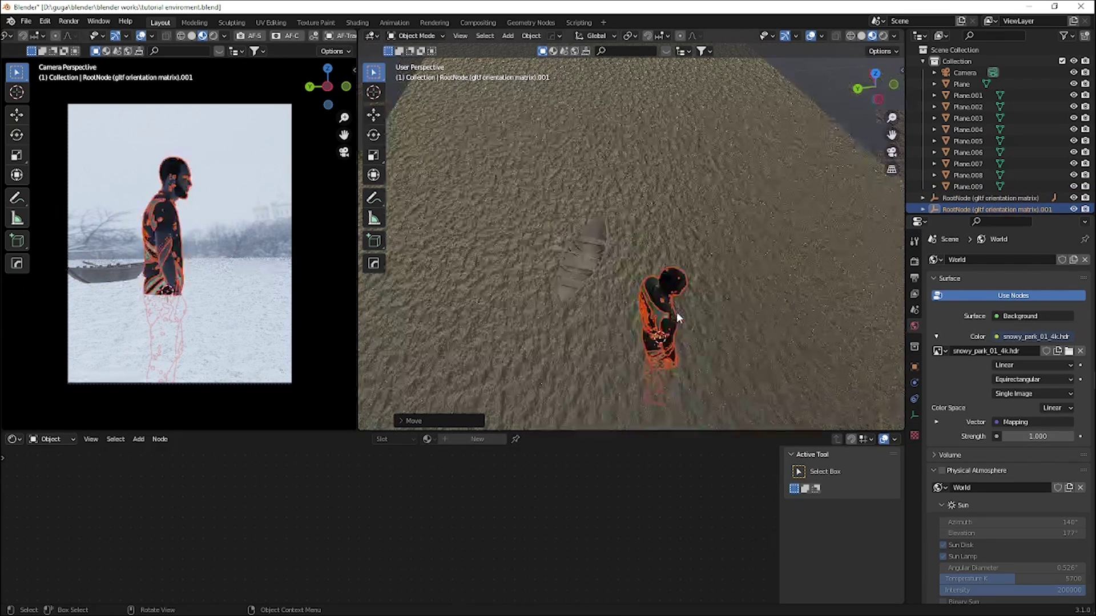
{"action": "key", "text": "s"}
{"action": "left_click", "coordinate": [697, 337]}
{"action": "key", "text": "g"}
{"action": "key", "text": "x"}
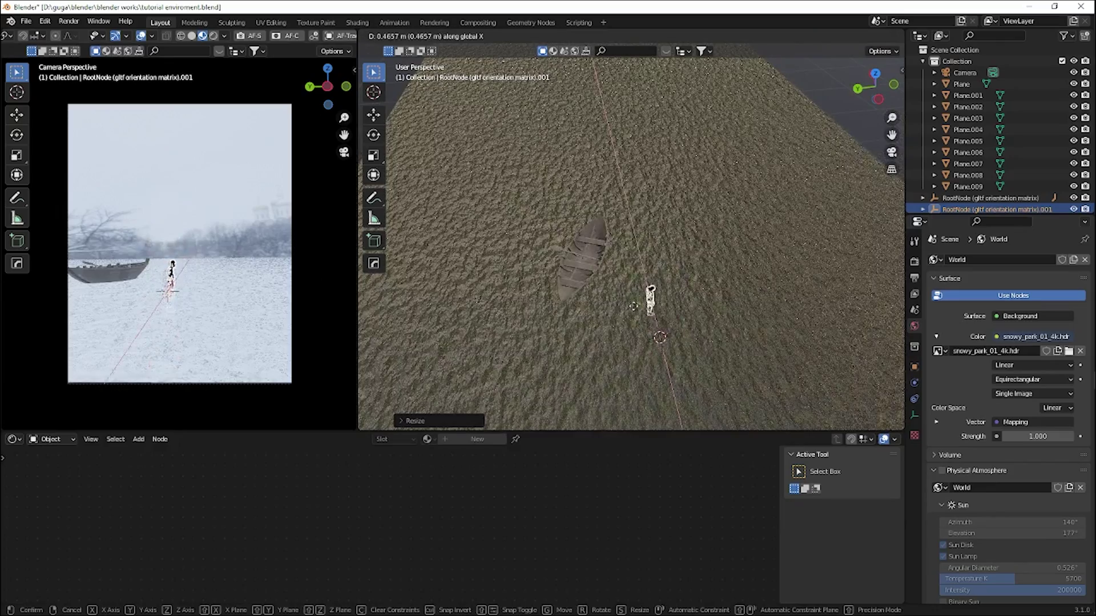
{"action": "left_click", "coordinate": [607, 267]}
{"action": "key", "text": "g"}
{"action": "key", "text": "y"}
{"action": "left_click", "coordinate": [624, 269]}
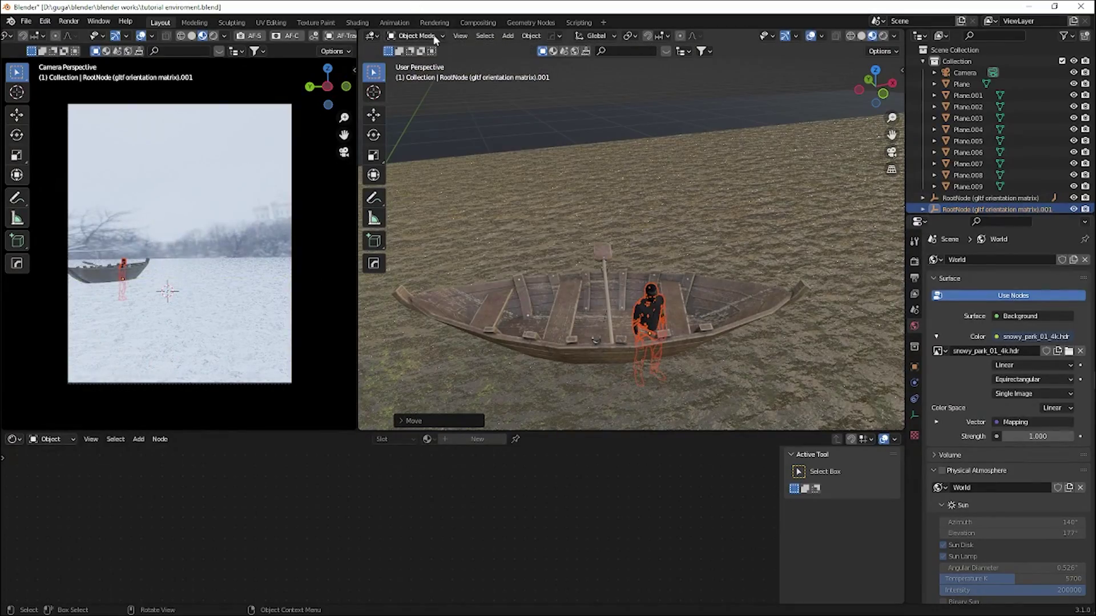
Step: Frame the man in the view and raise him about 0.23 m along Z so he stands in the boat
{"action": "left_click", "coordinate": [460, 35]}
{"action": "mouse_move", "coordinate": [505, 151]}
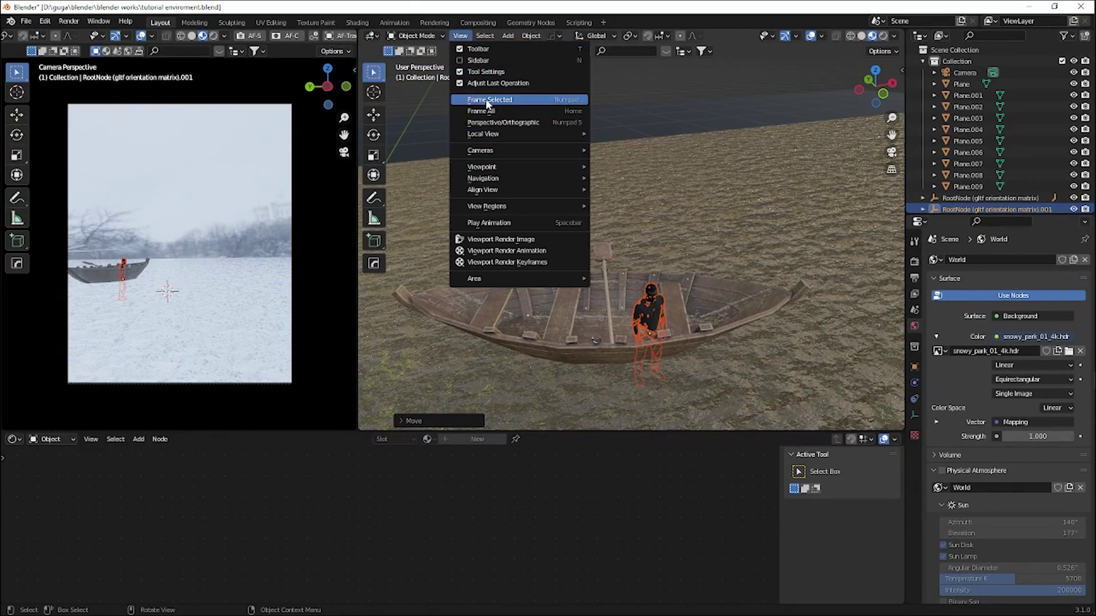
{"action": "left_click", "coordinate": [485, 99]}
{"action": "mouse_move", "coordinate": [650, 232]}
{"action": "middle_mouse_down"}
{"action": "mouse_move", "coordinate": [729, 271]}
{"action": "mouse_move", "coordinate": [645, 241]}
{"action": "mouse_move", "coordinate": [636, 225]}
{"action": "middle_mouse_up"}
{"action": "key", "text": "g"}
{"action": "key", "text": "z"}
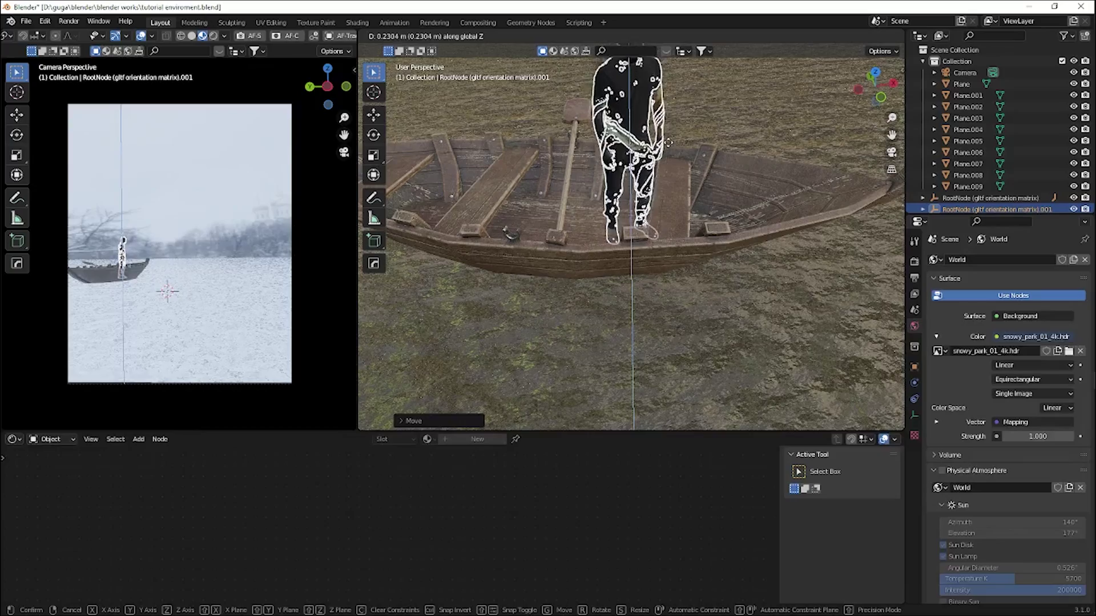
{"action": "left_click", "coordinate": [670, 135]}
Step: Scale the man up by about 1.06 and adjust his height along Z so his feet rest on the boat floor
{"action": "middle_click_drag", "start_coordinate": [647, 244], "coordinate": [634, 264]}
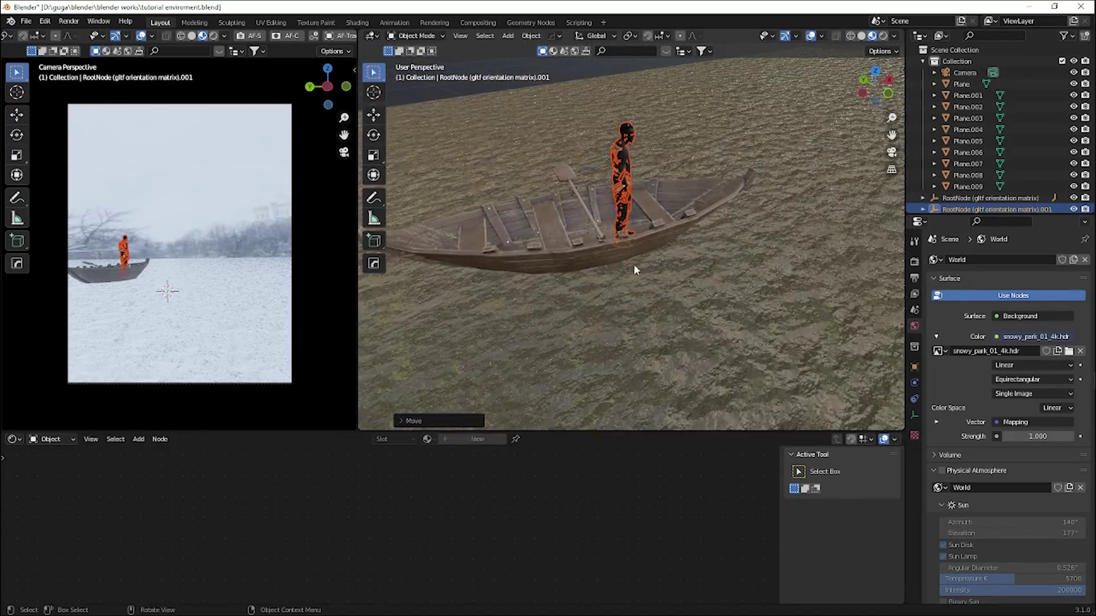
{"action": "left_click", "coordinate": [635, 269]}
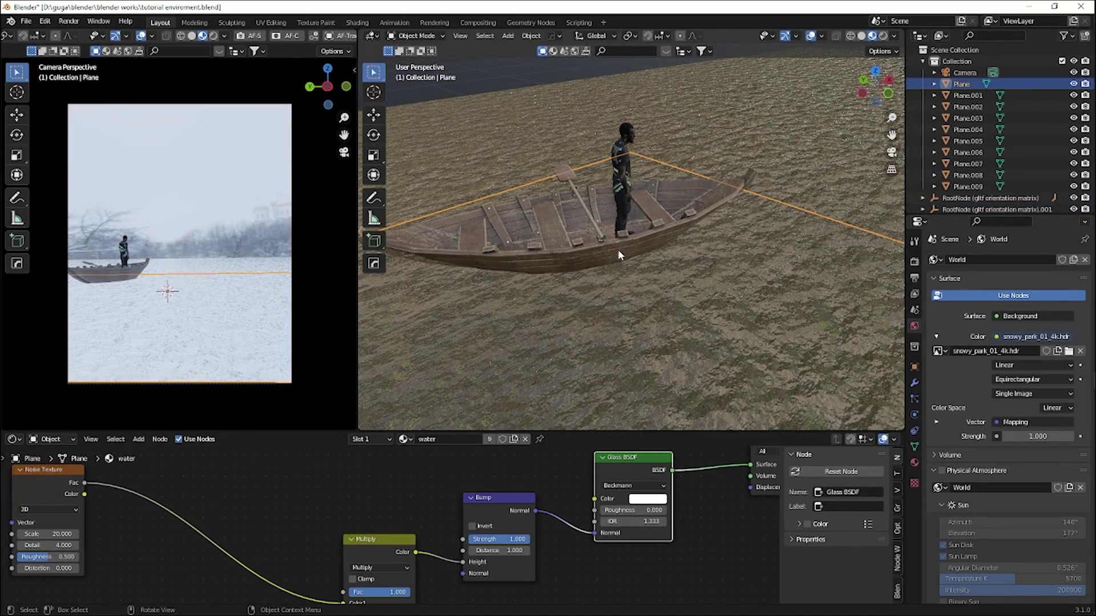
{"action": "left_click", "coordinate": [618, 249]}
{"action": "key", "text": "s"}
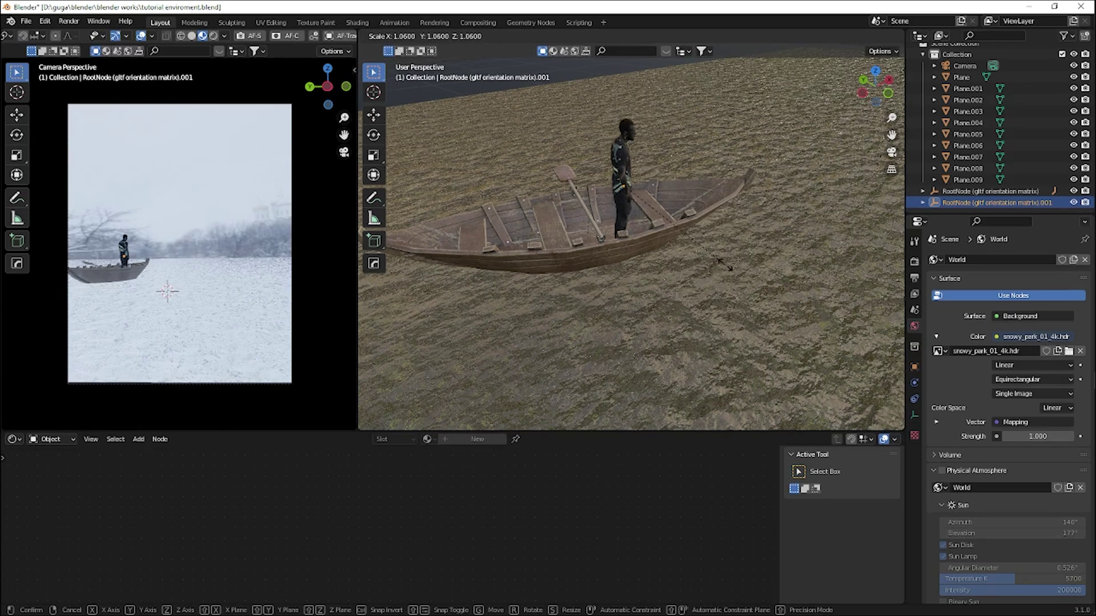
{"action": "left_click", "coordinate": [726, 268]}
{"action": "key", "text": "g"}
{"action": "key", "text": "z"}
{"action": "left_click", "coordinate": [714, 256]}
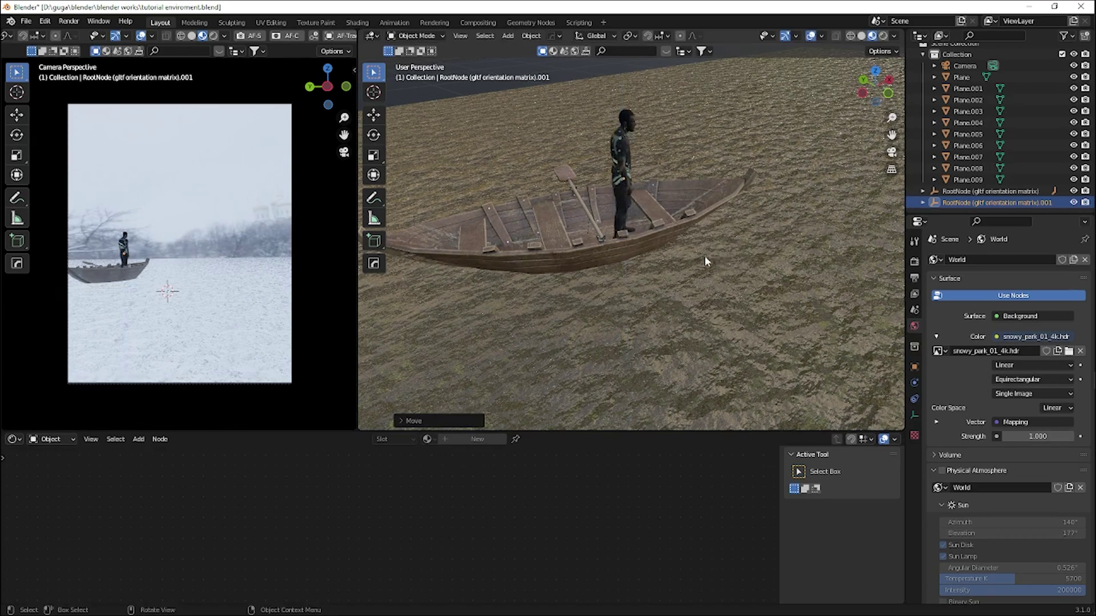
Step: Place the 3D cursor on the boat seat in front of the man and import the lantern model as glTF 2.0
{"action": "scroll", "coordinate": [719, 251], "scroll_direction": "up", "scroll_amount": 5}
{"action": "right_click", "coordinate": [723, 199], "text": "shift"}
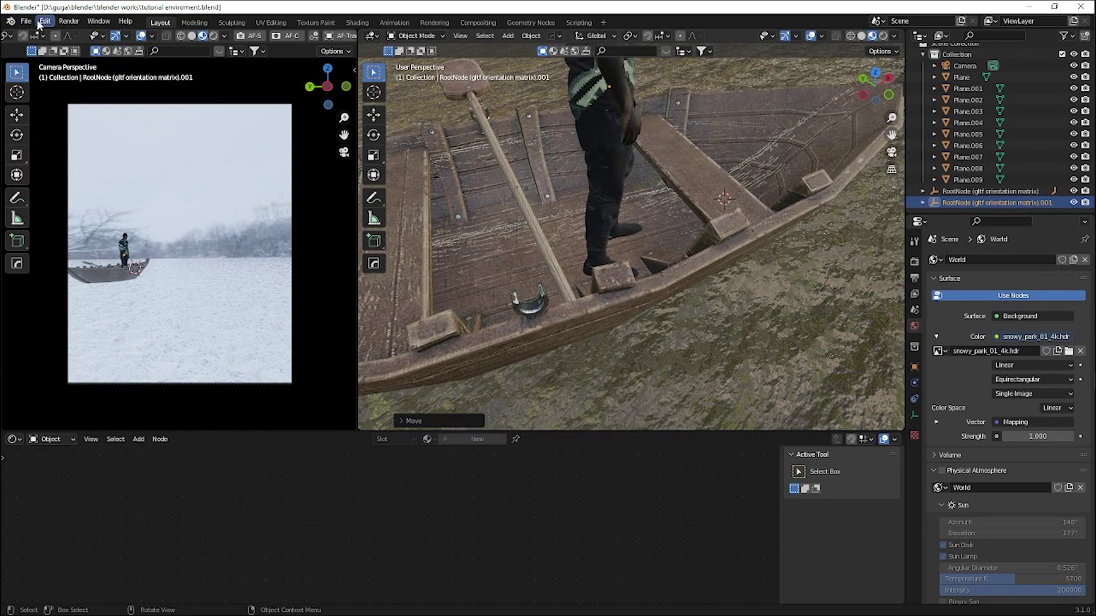
{"action": "left_click", "coordinate": [27, 21]}
{"action": "mouse_move", "coordinate": [60, 185]}
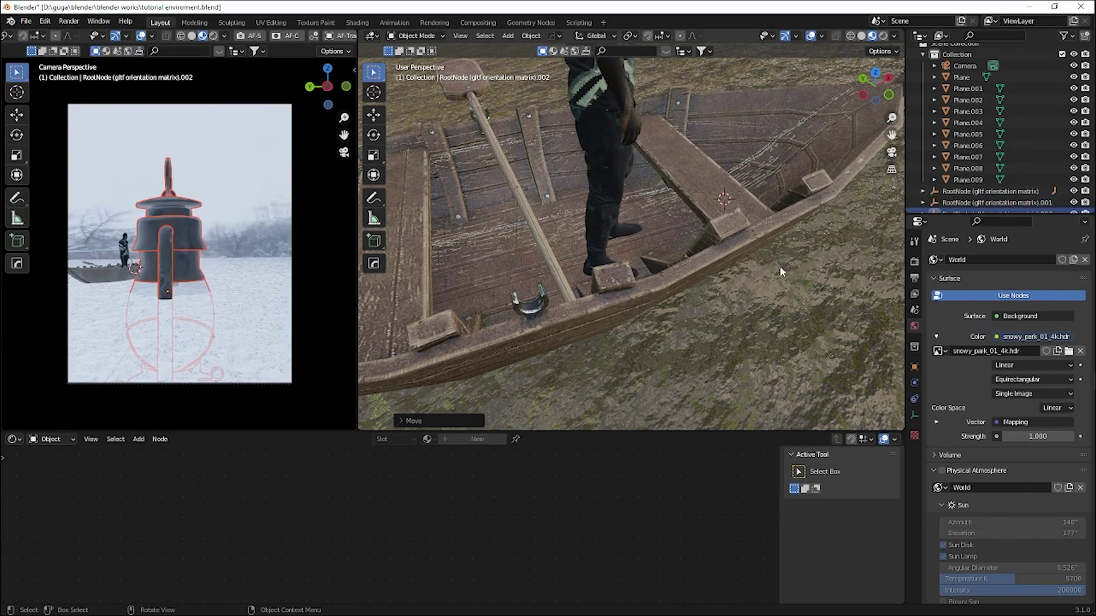
Step: Scale the oversized lantern down in two passes until it is roughly proportionate to the boat
{"action": "scroll", "coordinate": [779, 266], "scroll_direction": "down", "scroll_amount": 6}
{"action": "key", "text": "s"}
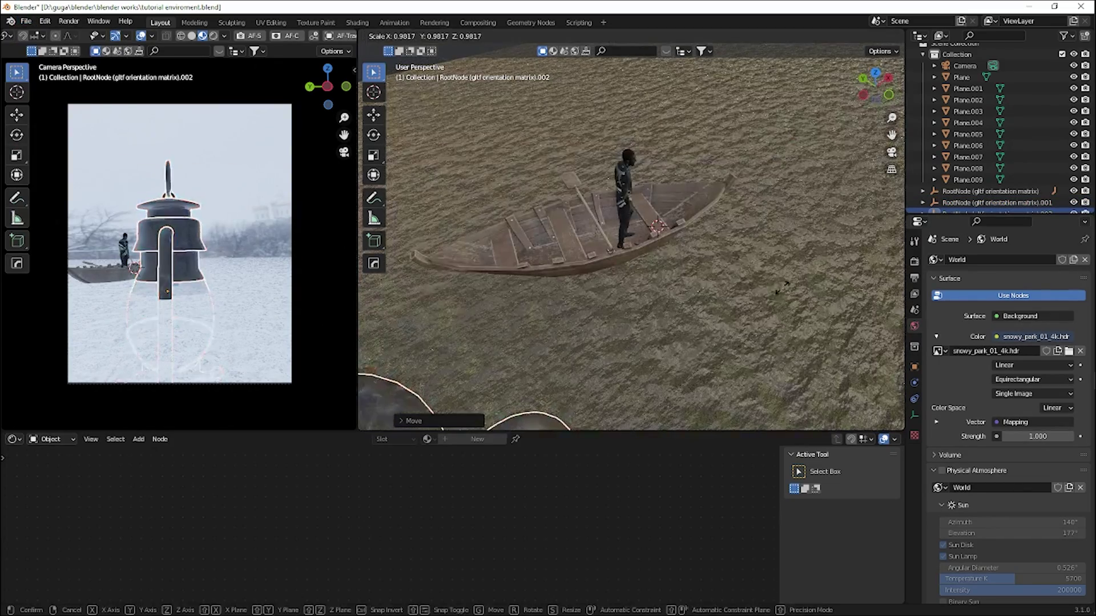
{"action": "left_click", "coordinate": [656, 337]}
{"action": "scroll", "coordinate": [643, 291], "scroll_direction": "down", "scroll_amount": 10}
{"action": "key", "text": "s"}
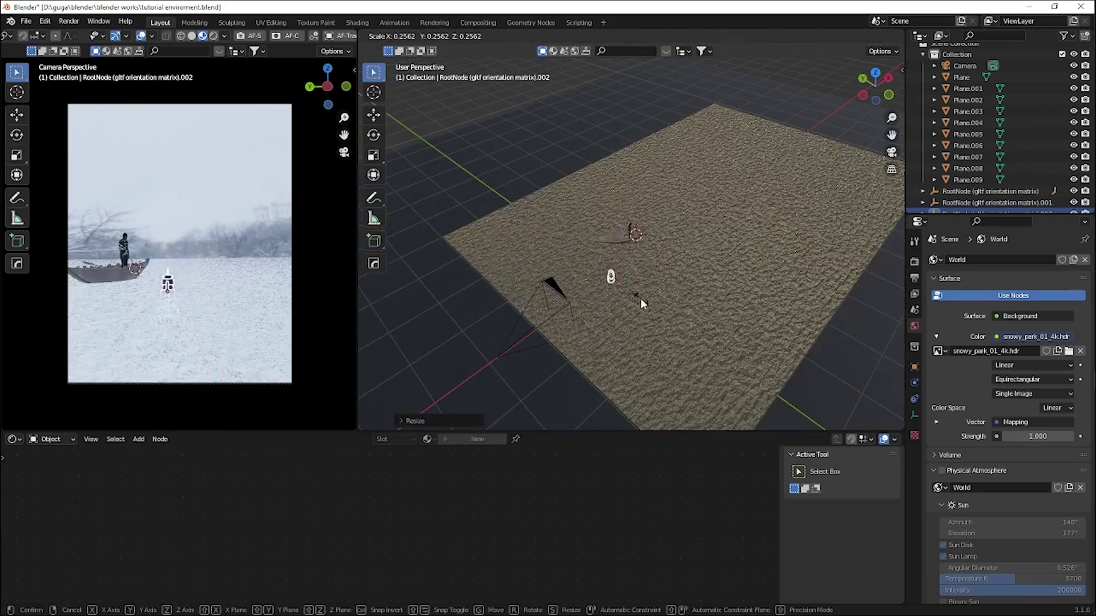
{"action": "left_click", "coordinate": [641, 298]}
Step: Move the lantern along Y and X onto the boat, beside the man
{"action": "scroll", "coordinate": [623, 292], "scroll_direction": "up", "scroll_amount": 6}
{"action": "key", "text": "g"}
{"action": "key", "text": "y"}
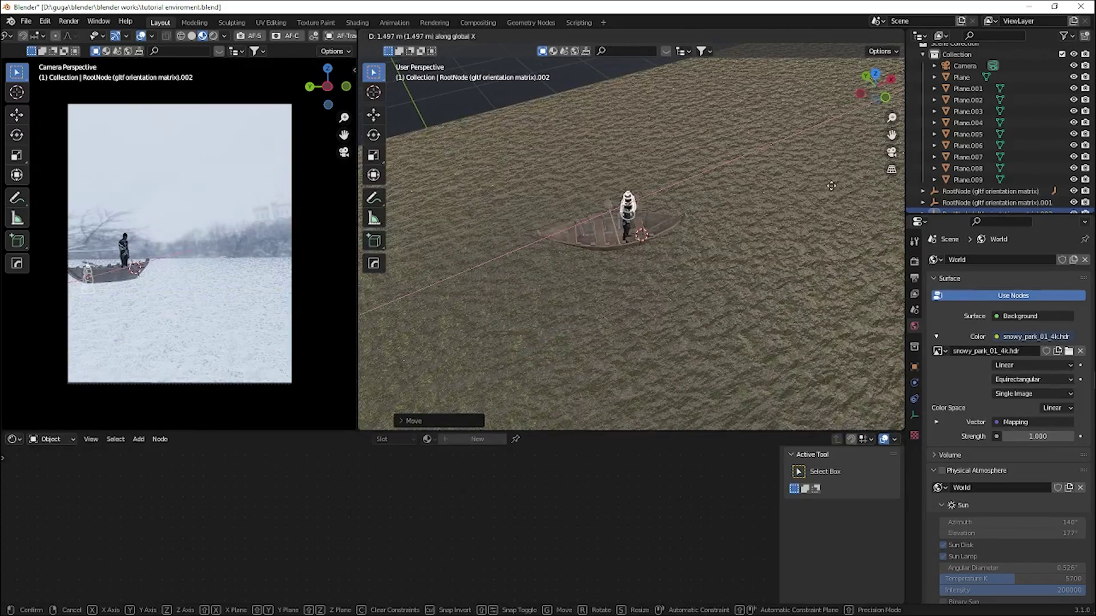
{"action": "left_click", "coordinate": [737, 217]}
{"action": "scroll", "coordinate": [737, 218], "scroll_direction": "up", "scroll_amount": 3}
{"action": "middle_click_drag", "start_coordinate": [736, 217], "coordinate": [754, 256]}
{"action": "key", "text": "g"}
Step: Scale the lantern by about 0.43 and slide it along Y toward the near side of the boat seat
{"action": "key", "text": "s"}
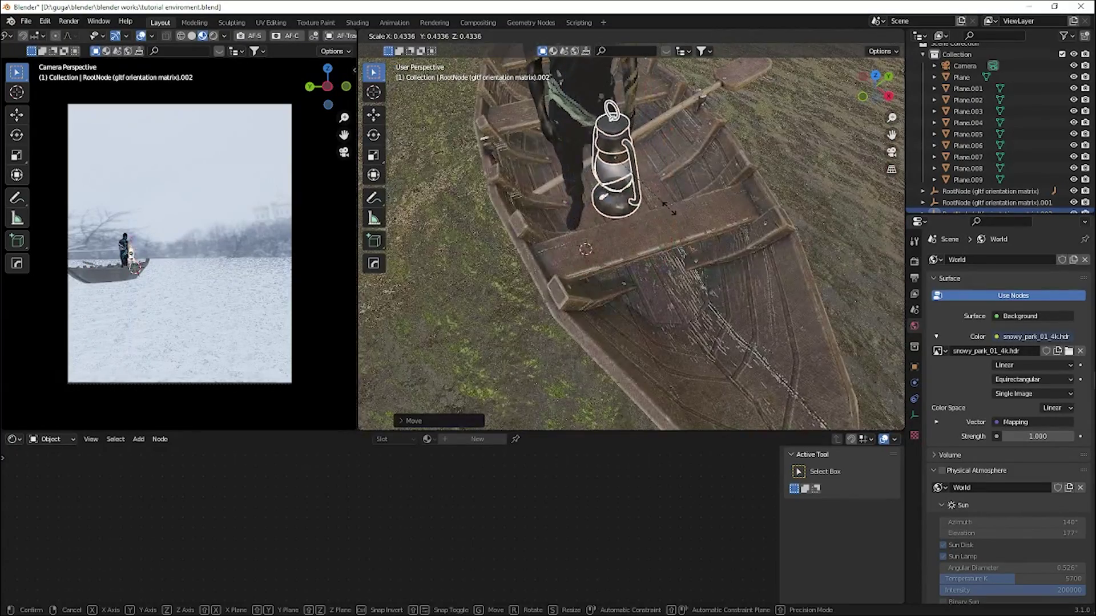
{"action": "left_click", "coordinate": [687, 201]}
{"action": "key", "text": "g"}
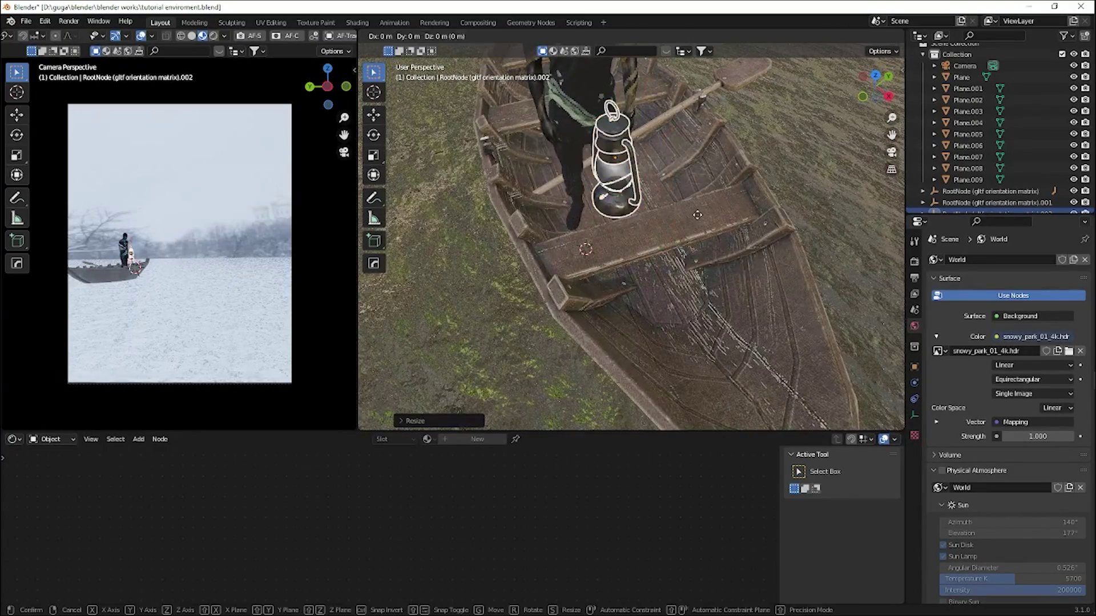
{"action": "key", "text": "y"}
{"action": "left_click", "coordinate": [627, 245]}
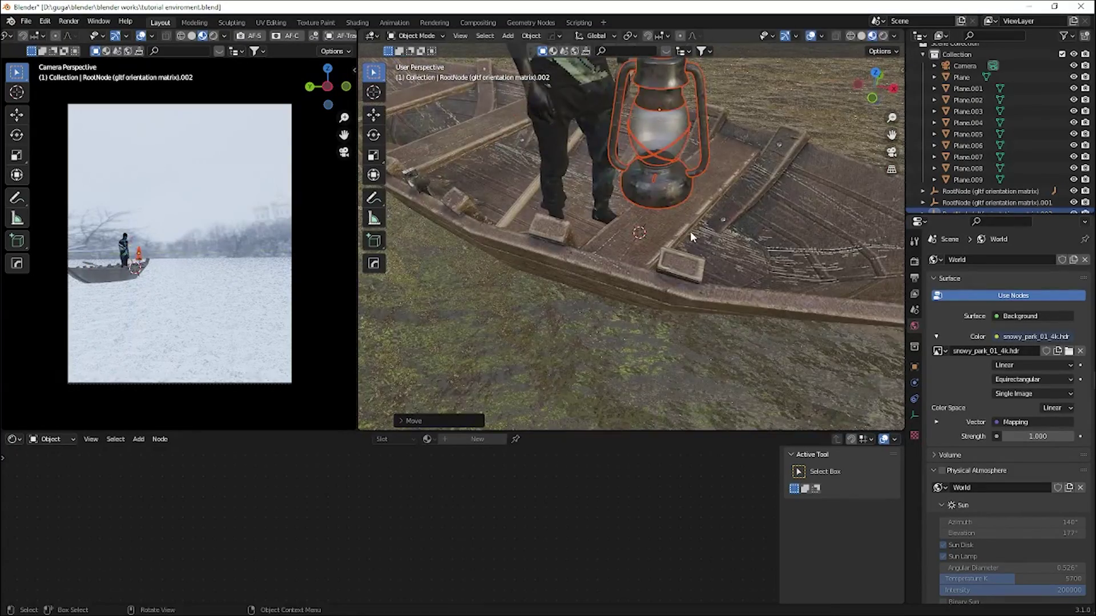
Step: Scale the lantern down further and lower it along Z toward the boat seat
{"action": "key", "text": "s"}
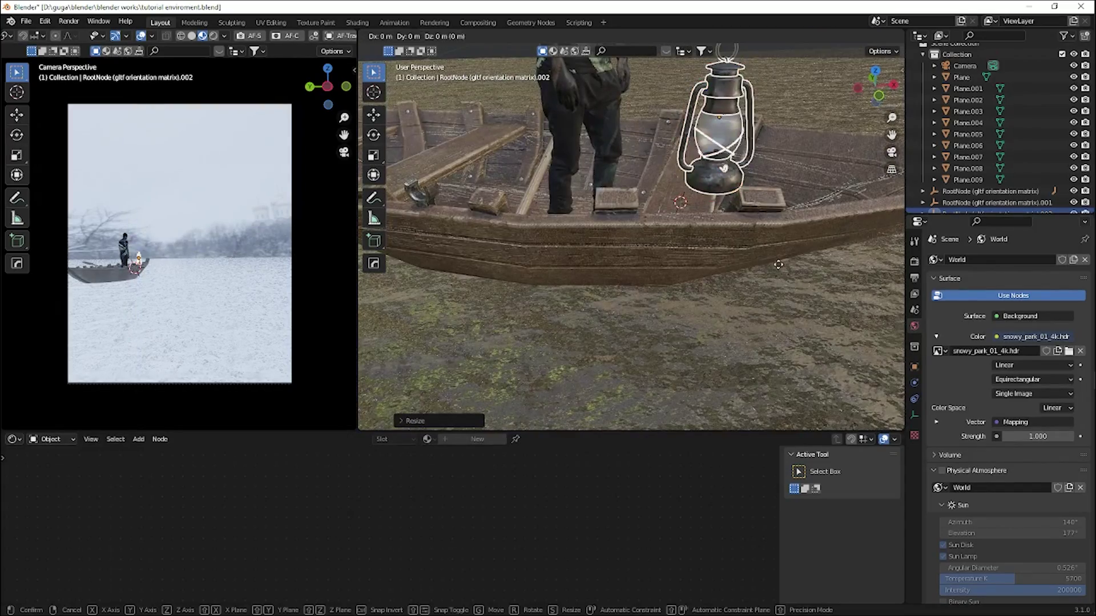
{"action": "left_click", "coordinate": [754, 263]}
{"action": "key", "text": "g"}
{"action": "key", "text": "z"}
{"action": "left_click", "coordinate": [745, 271]}
Step: Inspect the lantern's size and position on the boat seat from several angles and distances
{"action": "middle_click_drag", "start_coordinate": [745, 272], "coordinate": [560, 186]}
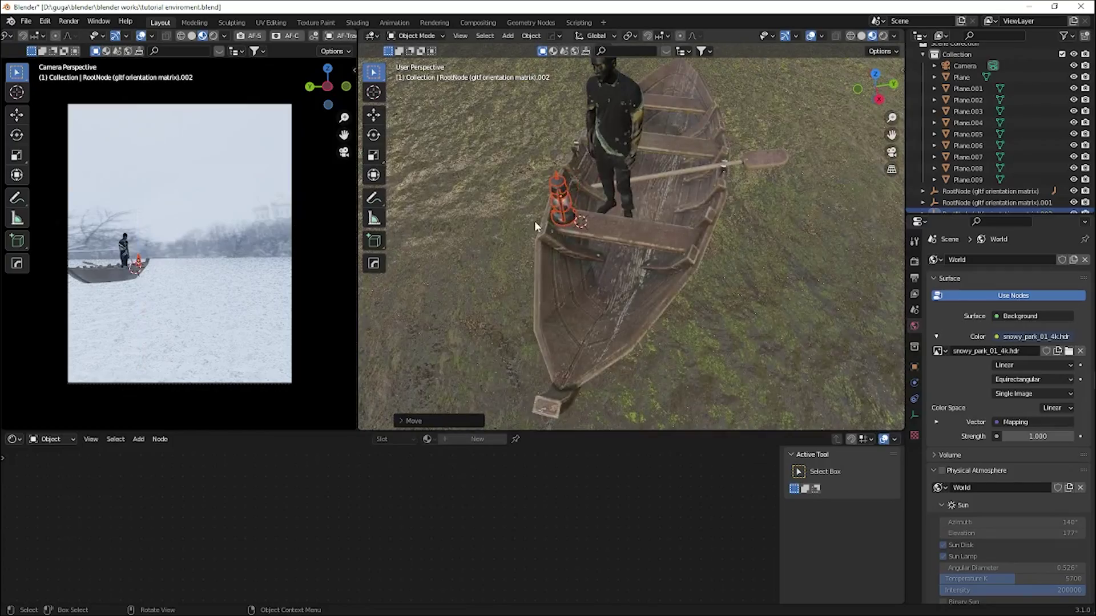
{"action": "scroll", "coordinate": [546, 255], "scroll_direction": "down", "scroll_amount": 3}
{"action": "middle_click_drag", "start_coordinate": [547, 254], "coordinate": [648, 266]}
{"action": "scroll", "coordinate": [517, 276], "scroll_direction": "up", "scroll_amount": 5}
{"action": "scroll", "coordinate": [516, 273], "scroll_direction": "down", "scroll_amount": 1}
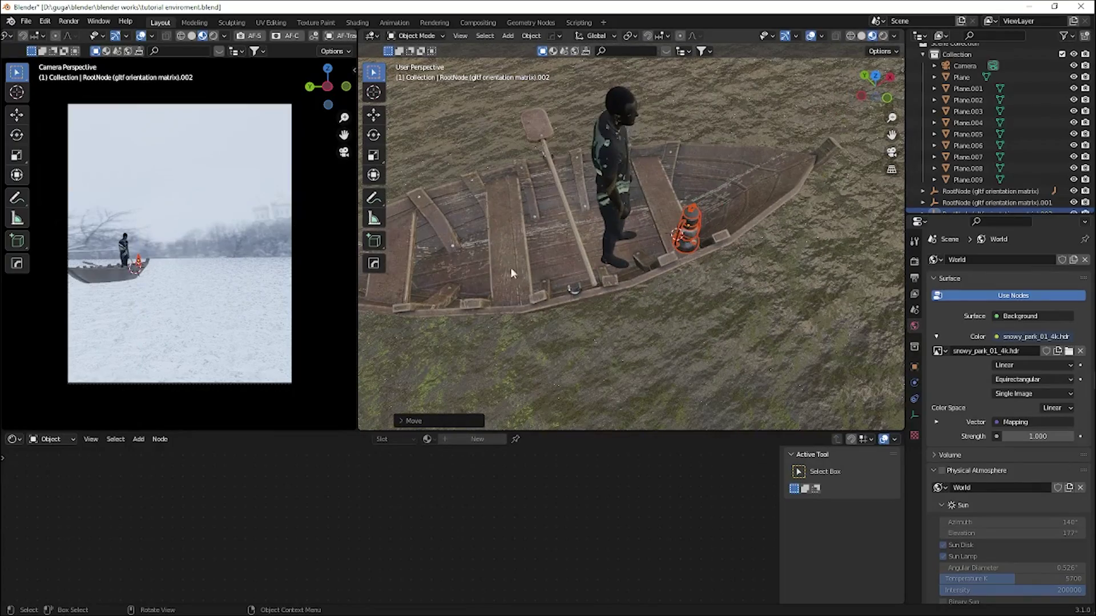
{"action": "scroll", "coordinate": [585, 266], "scroll_direction": "down", "scroll_amount": 15}
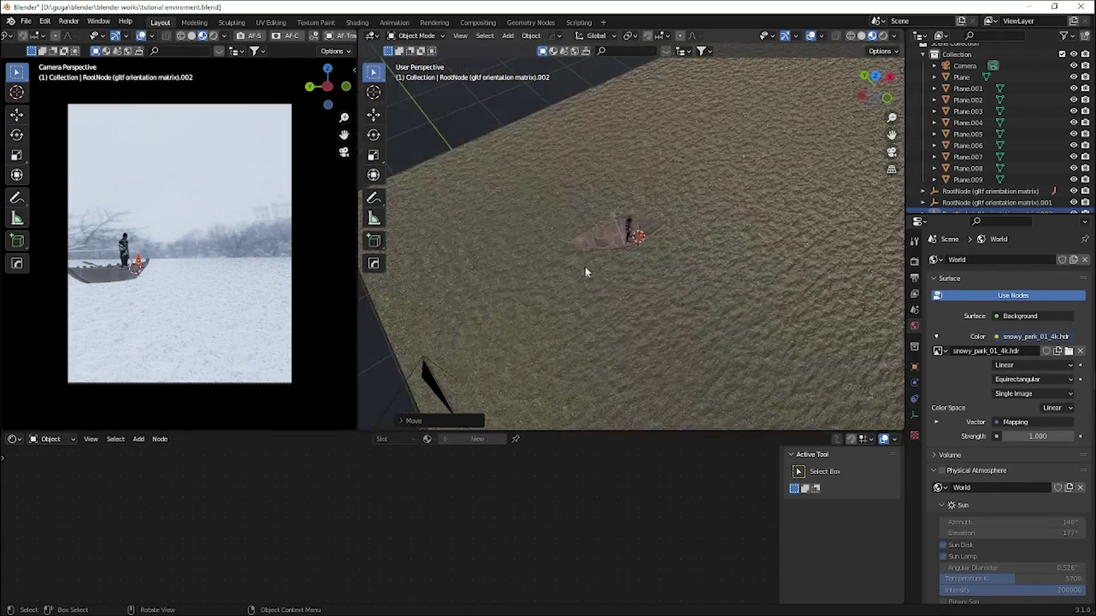
{"action": "scroll", "coordinate": [598, 266], "scroll_direction": "up", "scroll_amount": 20}
{"action": "scroll", "coordinate": [750, 275], "scroll_direction": "down", "scroll_amount": 8}
{"action": "middle_click_drag", "start_coordinate": [736, 271], "coordinate": [578, 228]}
{"action": "scroll", "coordinate": [685, 252], "scroll_direction": "up", "scroll_amount": 7}
{"action": "scroll", "coordinate": [645, 242], "scroll_direction": "down", "scroll_amount": 6}
Step: Shift the lantern along the boat seat and lower it about 0.02 m along Z
{"action": "key", "text": "g"}
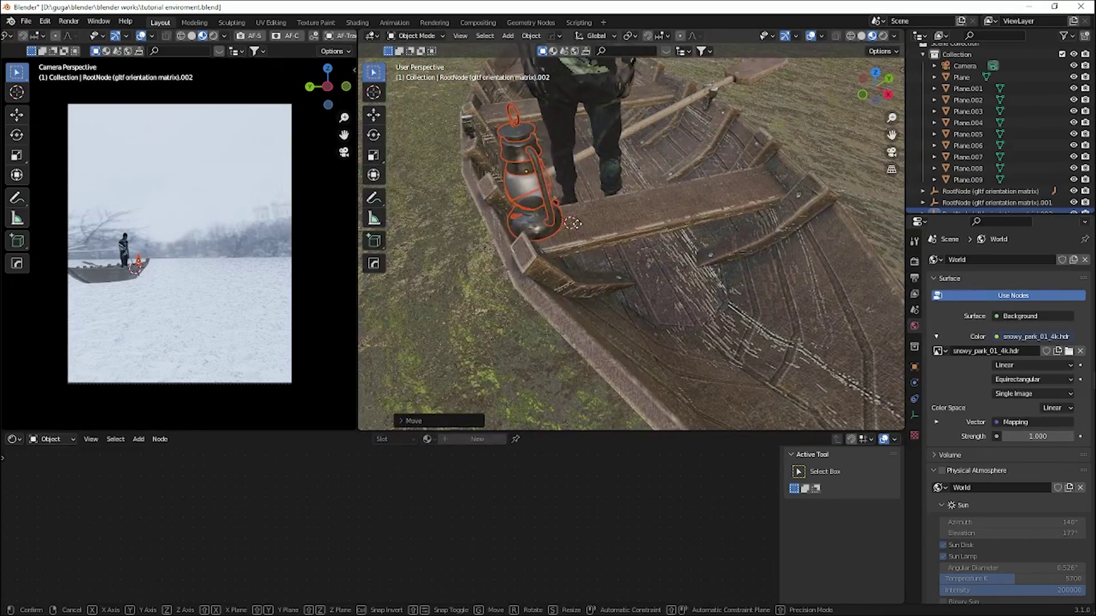
{"action": "key", "text": "z"}
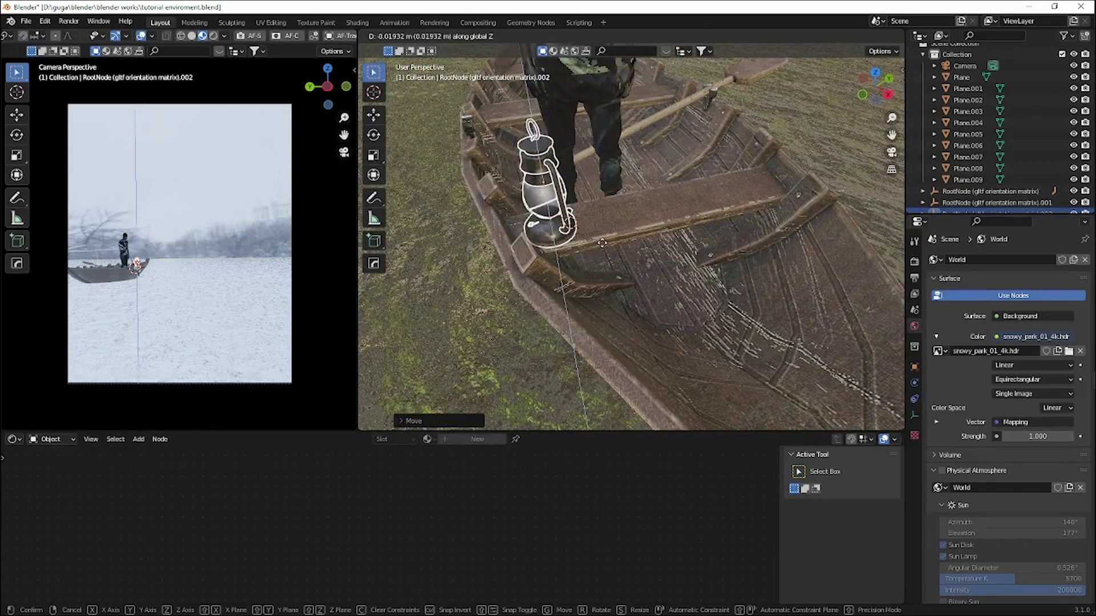
{"action": "left_click", "coordinate": [597, 240]}
{"action": "middle_click_drag", "start_coordinate": [597, 241], "coordinate": [673, 235]}
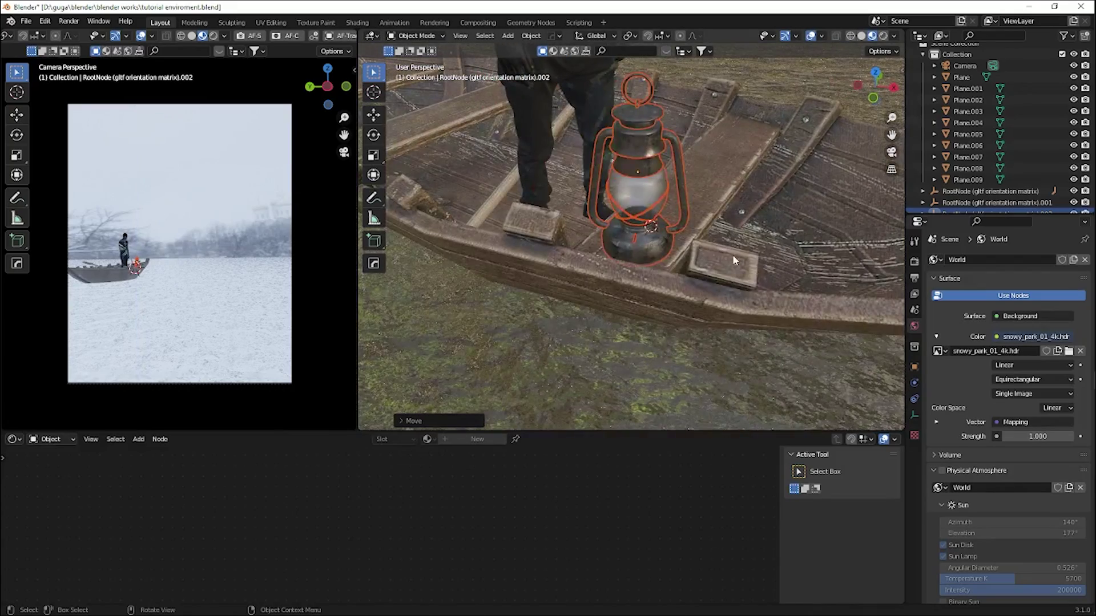
Step: Shrink the lantern slightly and lower it about 0.01 m along Z onto the seat
{"action": "key", "text": "s"}
{"action": "left_click", "coordinate": [717, 252]}
{"action": "key", "text": "g"}
{"action": "key", "text": "z"}
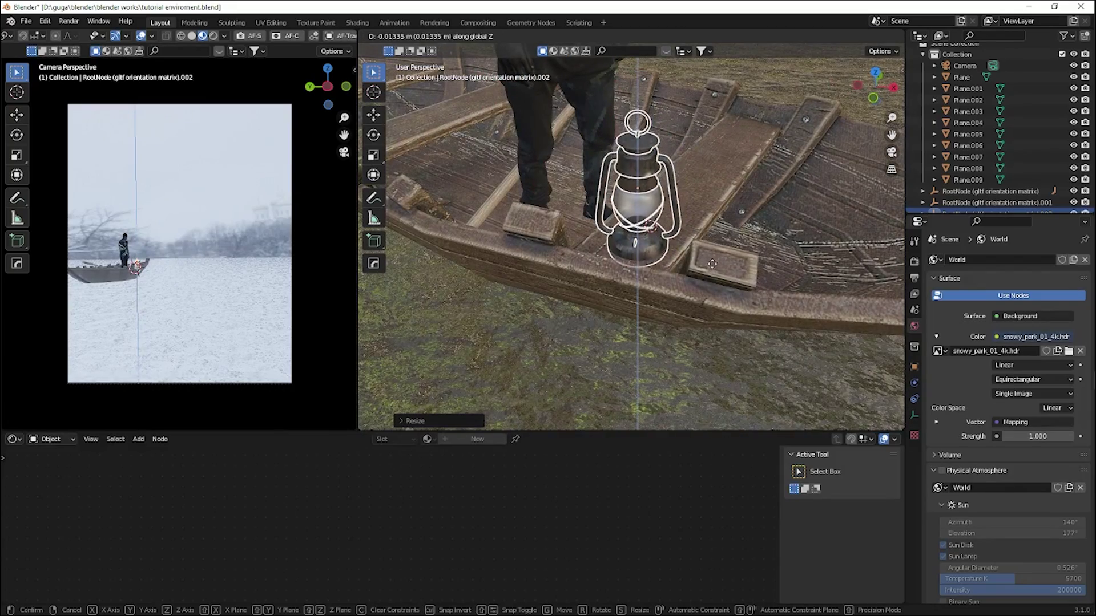
{"action": "left_click", "coordinate": [711, 261]}
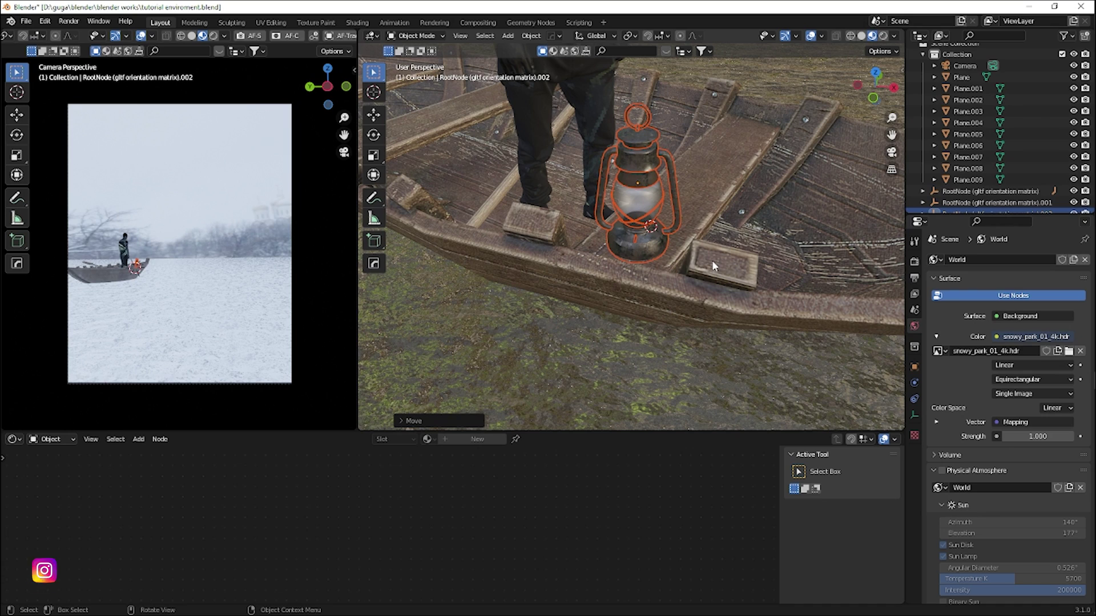
Step: Resize the lantern slightly on the boat seat and lower it about 0.009 m along Z
{"action": "scroll", "coordinate": [657, 218], "scroll_direction": "down", "scroll_amount": 2}
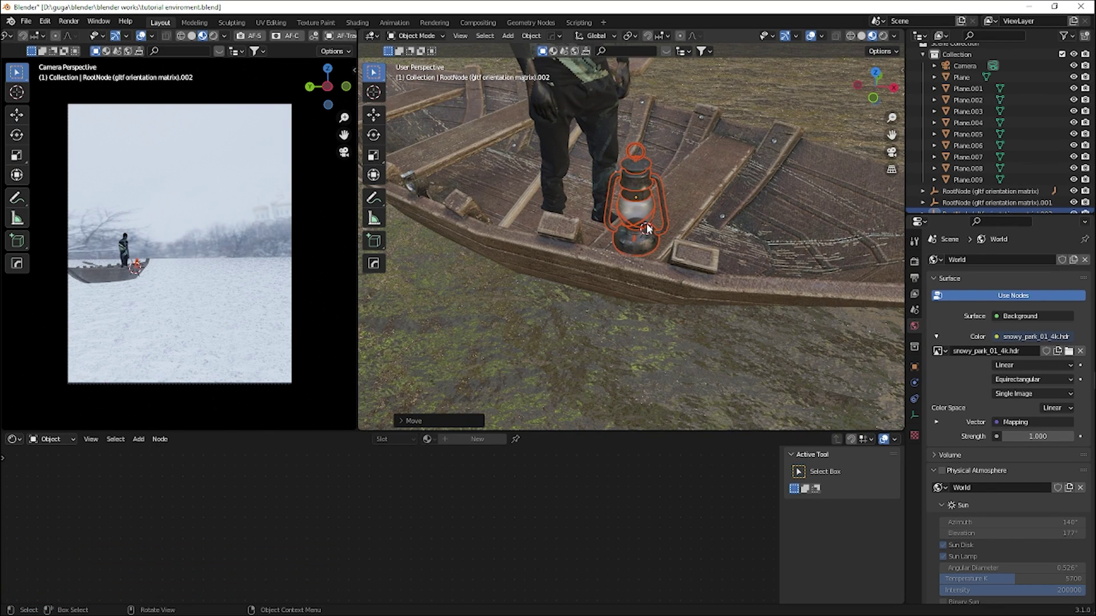
{"action": "middle_click_drag", "start_coordinate": [630, 238], "coordinate": [697, 248]}
{"action": "key", "text": "r"}
{"action": "key", "text": "z"}
{"action": "key", "text": "s"}
{"action": "left_click", "coordinate": [710, 282]}
{"action": "key", "text": "g"}
{"action": "key", "text": "z"}
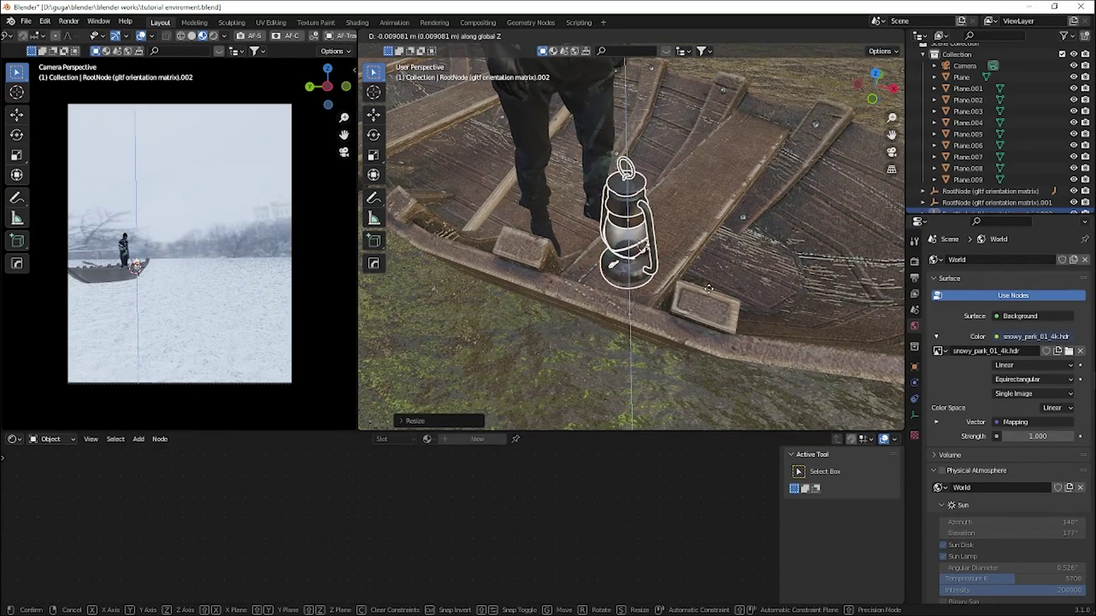
{"action": "left_click", "coordinate": [709, 288]}
Step: Add a point light at the lantern on the boat seat
{"action": "scroll", "coordinate": [642, 284], "scroll_direction": "down", "scroll_amount": 4}
{"action": "scroll", "coordinate": [642, 284], "scroll_direction": "up", "scroll_amount": 5}
{"action": "middle_click_drag", "start_coordinate": [643, 284], "coordinate": [592, 286]}
{"action": "scroll", "coordinate": [560, 241], "scroll_direction": "down", "scroll_amount": 2}
{"action": "scroll", "coordinate": [581, 221], "scroll_direction": "up", "scroll_amount": 5}
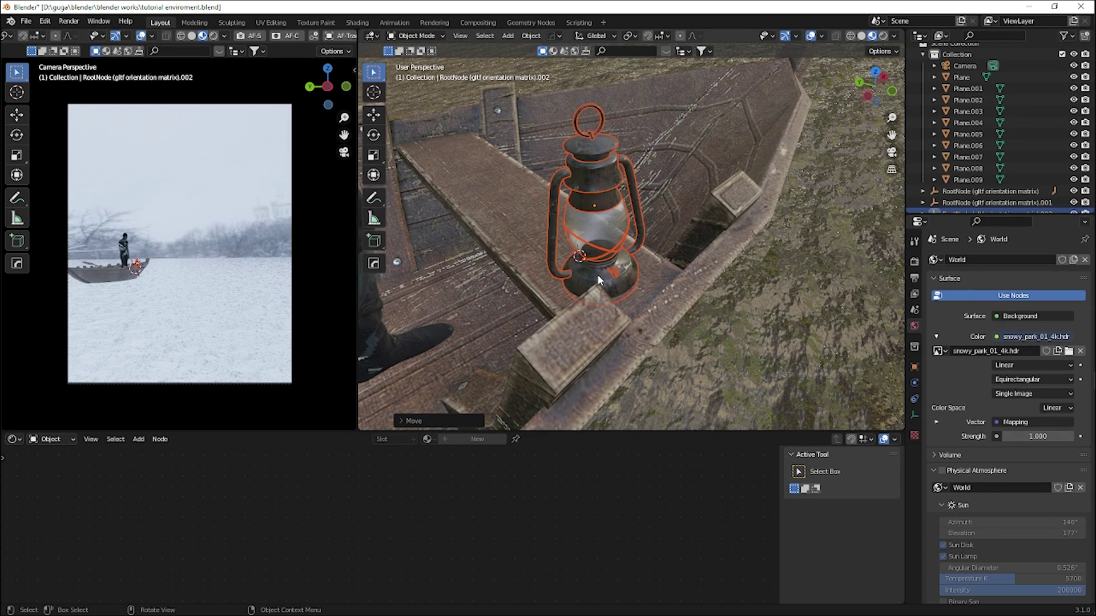
{"action": "mouse_move", "coordinate": [618, 278]}
{"action": "middle_mouse_down"}
{"action": "mouse_move", "coordinate": [669, 308]}
{"action": "mouse_move", "coordinate": [622, 279]}
{"action": "middle_mouse_up"}
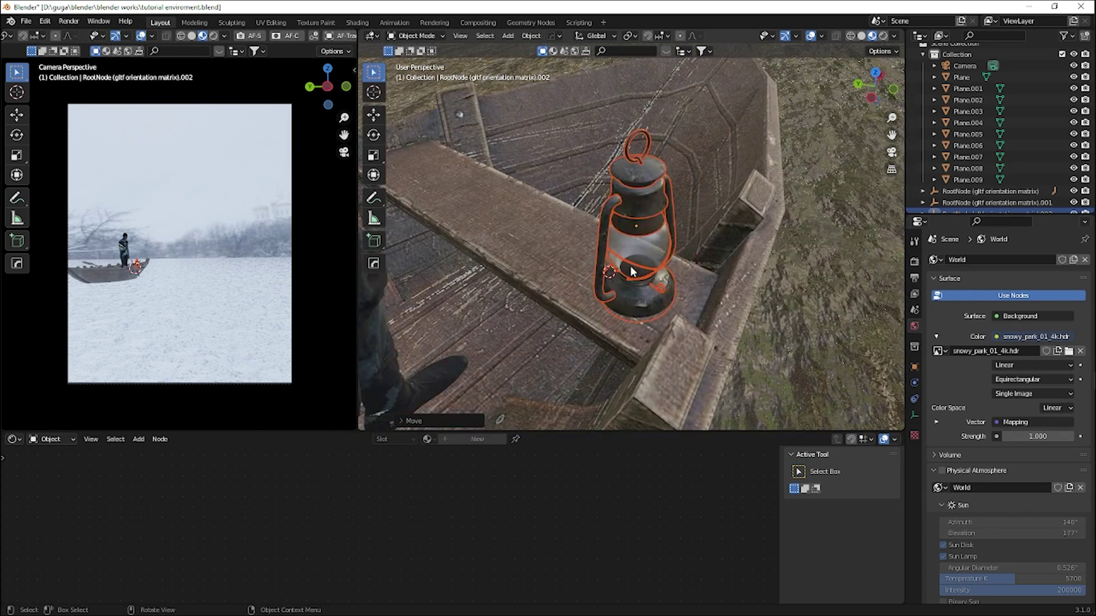
{"action": "key", "text": "shift+a"}
{"action": "mouse_move", "coordinate": [603, 398]}
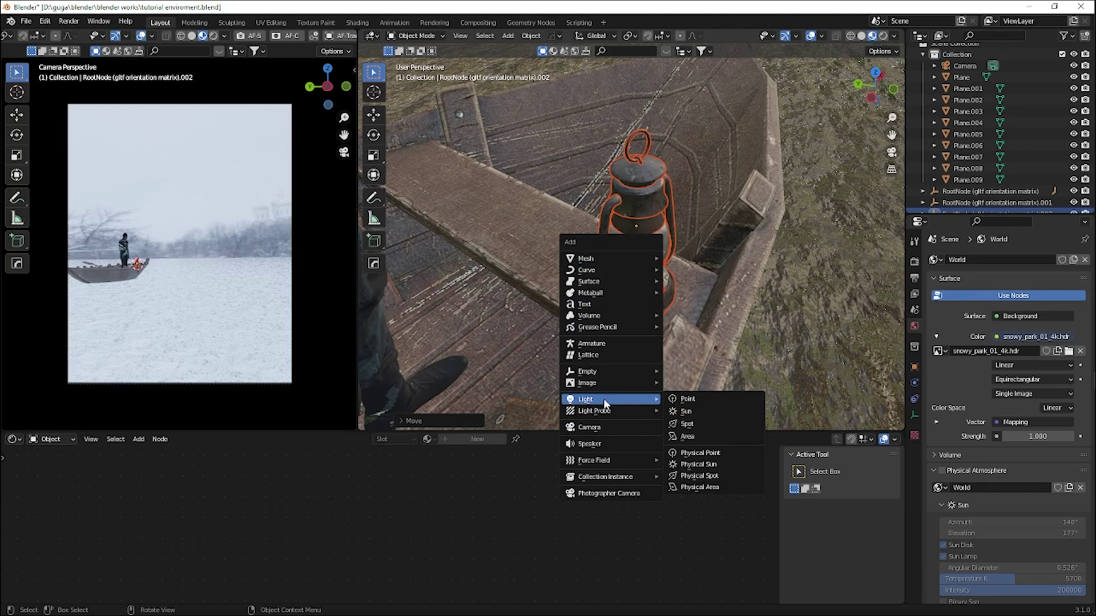
{"action": "left_click", "coordinate": [744, 400]}
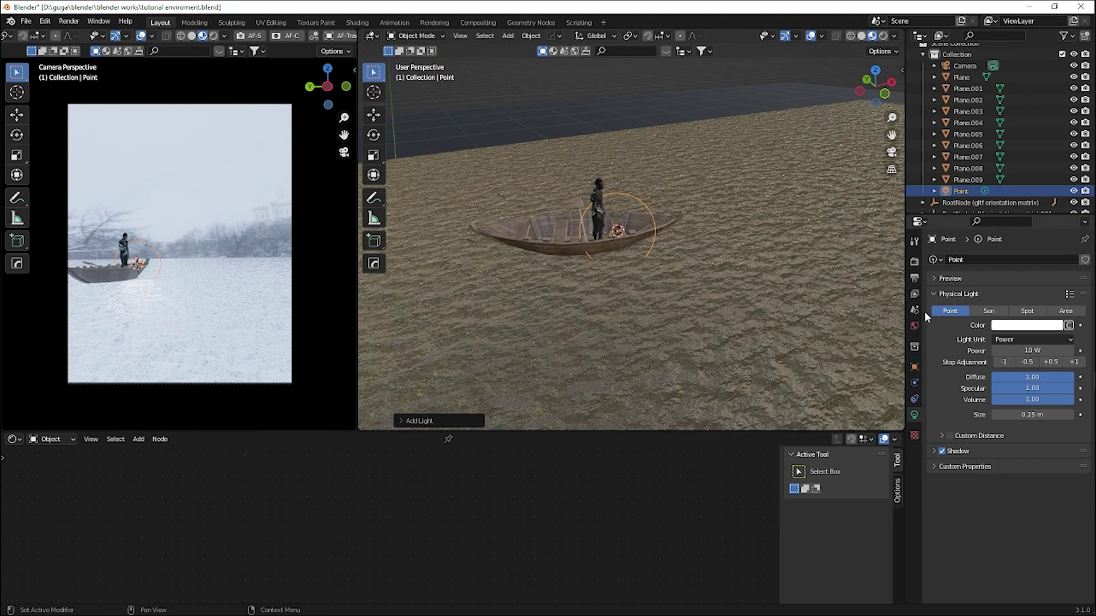
Step: Set the strength of the snowy_park_01_4k.hdr world background to 0.3
{"action": "left_click", "coordinate": [914, 327]}
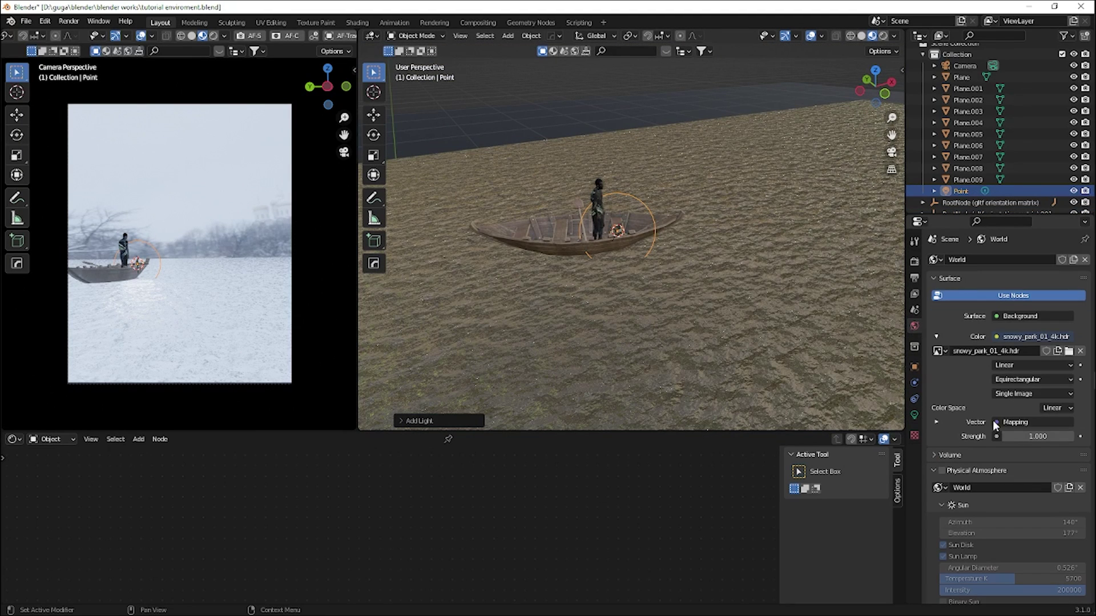
{"action": "left_click", "coordinate": [1046, 439]}
{"action": "key", "text": "Return"}
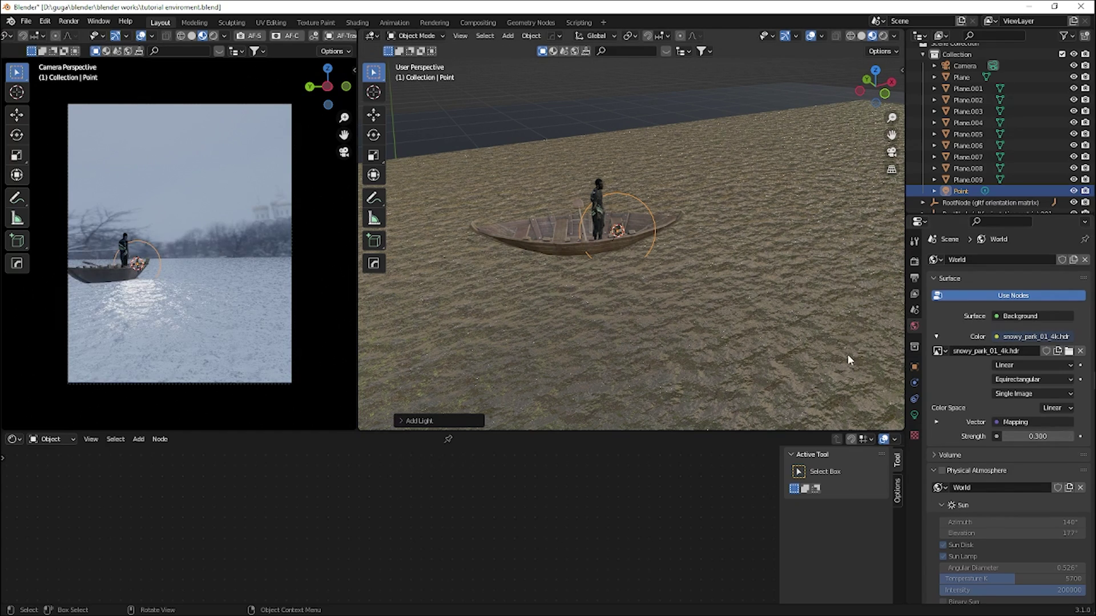
{"action": "left_click", "coordinate": [715, 334]}
{"action": "left_click", "coordinate": [552, 110]}
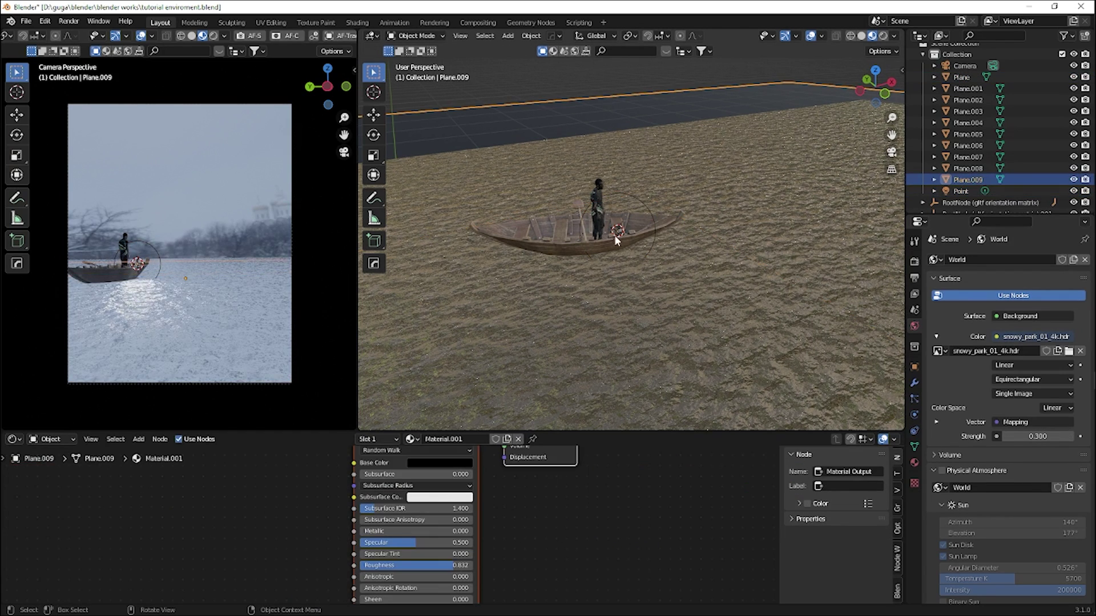
Step: Give the lantern's point light a warm orange color, about hue 0.038 and saturation 0.751
{"action": "left_click", "coordinate": [646, 211]}
{"action": "left_click", "coordinate": [917, 415]}
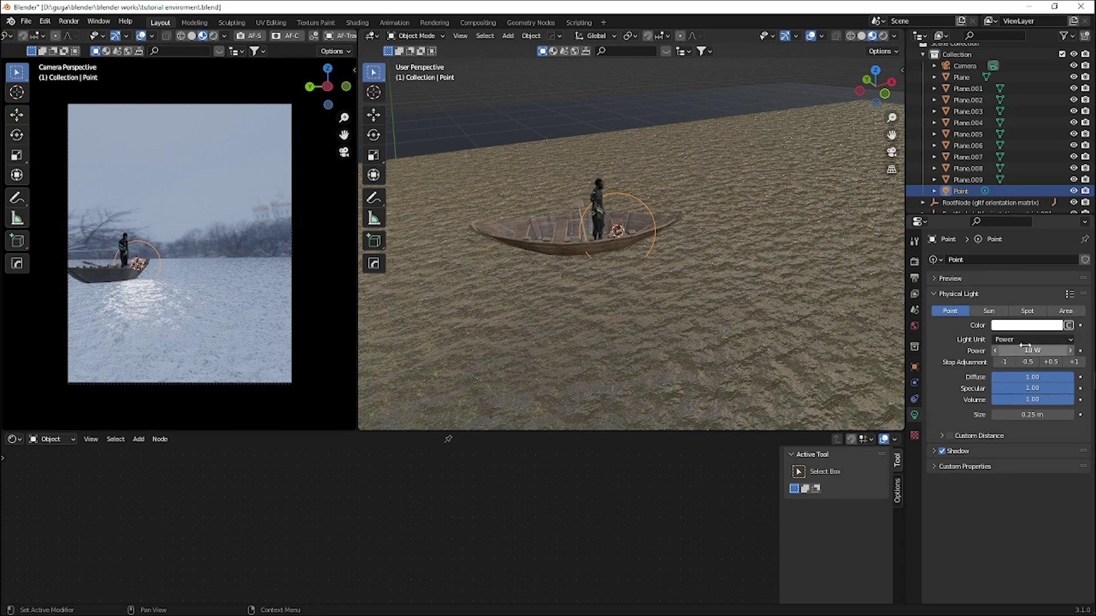
{"action": "left_click", "coordinate": [1037, 328]}
{"action": "left_click_drag", "start_coordinate": [1006, 220], "coordinate": [993, 233]}
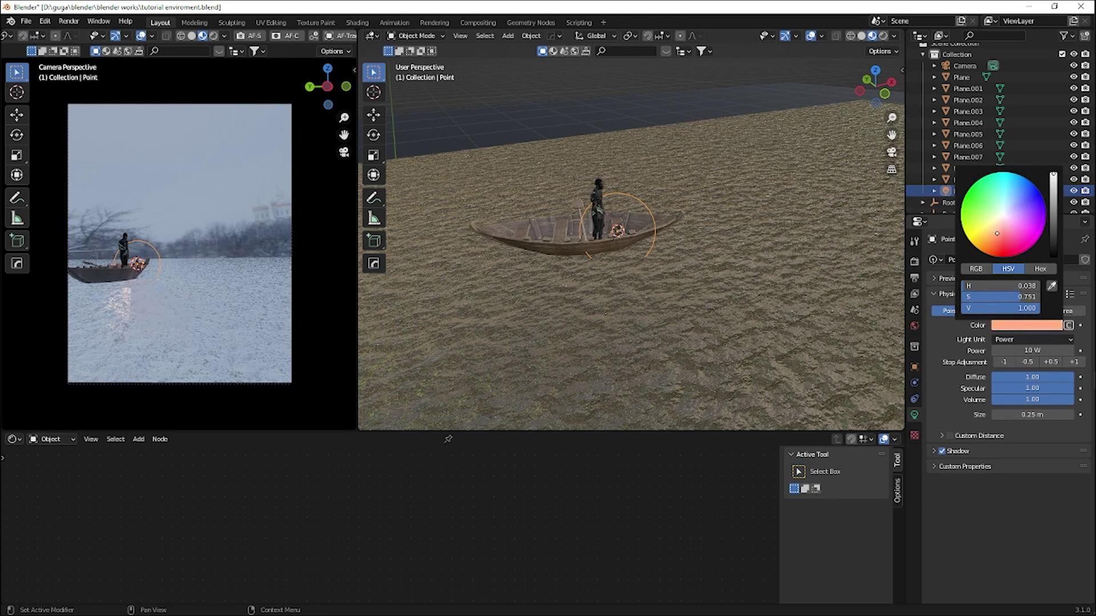
{"action": "left_click", "coordinate": [521, 115]}
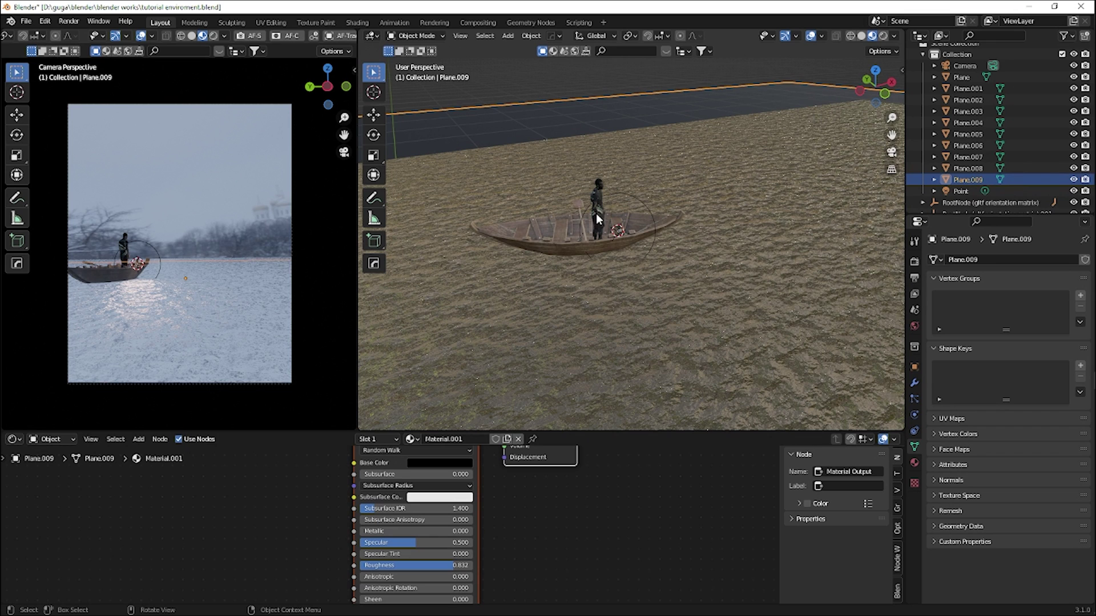
Step: Import the rocky terrain model into the scene as a glTF 2.0 file
{"action": "scroll", "coordinate": [601, 256], "scroll_direction": "down", "scroll_amount": 12}
{"action": "middle_click_drag", "start_coordinate": [631, 245], "coordinate": [707, 275]}
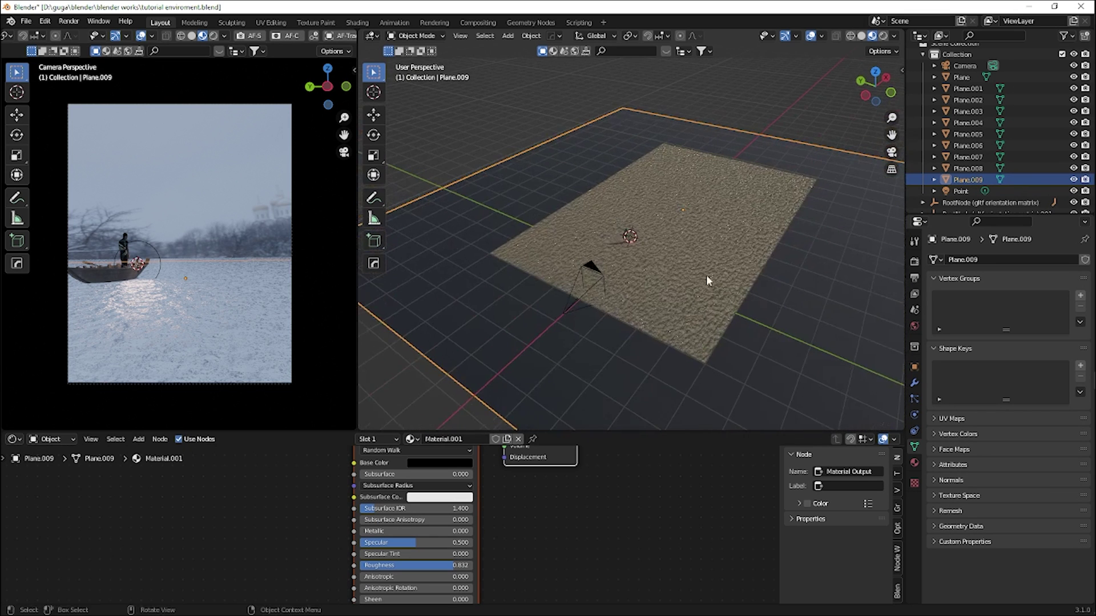
{"action": "left_click", "coordinate": [25, 20]}
{"action": "mouse_move", "coordinate": [73, 175]}
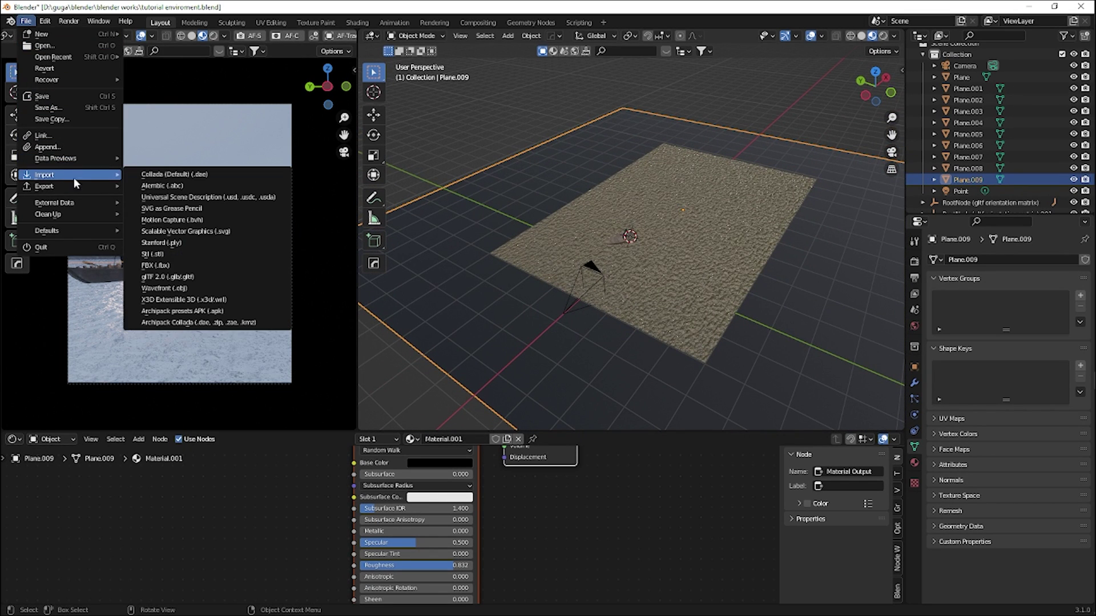
{"action": "left_click", "coordinate": [190, 278]}
{"action": "left_click", "coordinate": [308, 431]}
{"action": "double_click", "coordinate": [433, 204]}
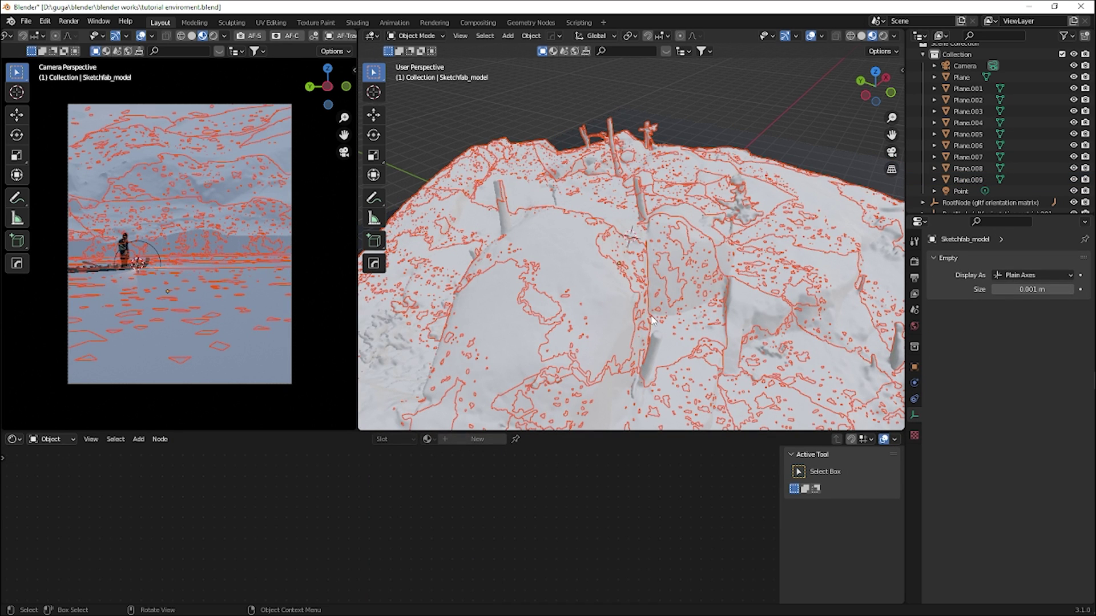
Step: Scale the imported terrain down to a small island and move it along Y away from the boat
{"action": "key", "text": "s"}
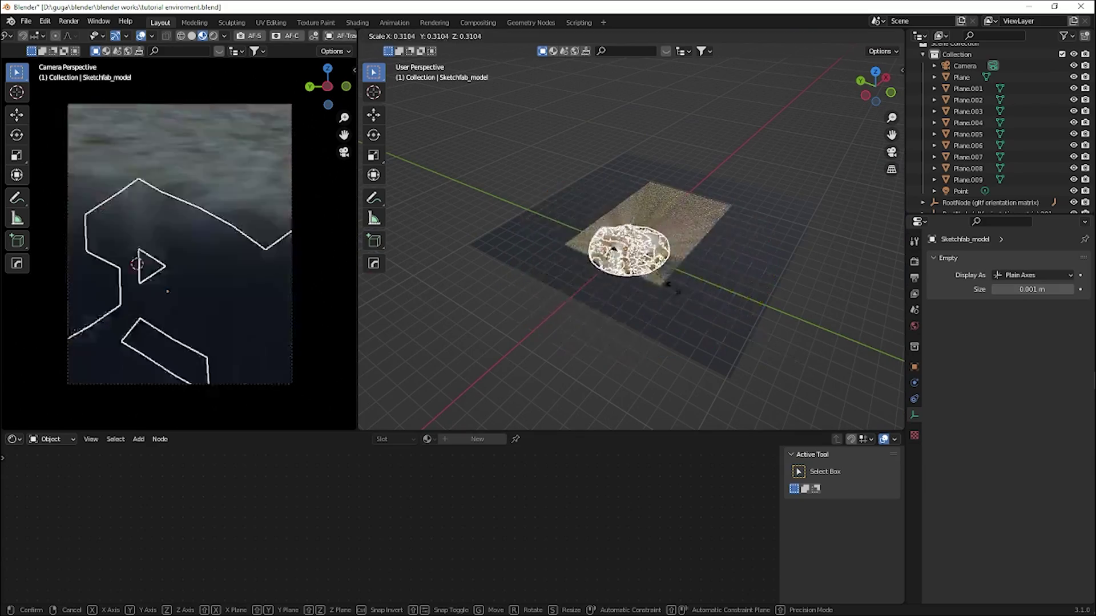
{"action": "left_click", "coordinate": [632, 266]}
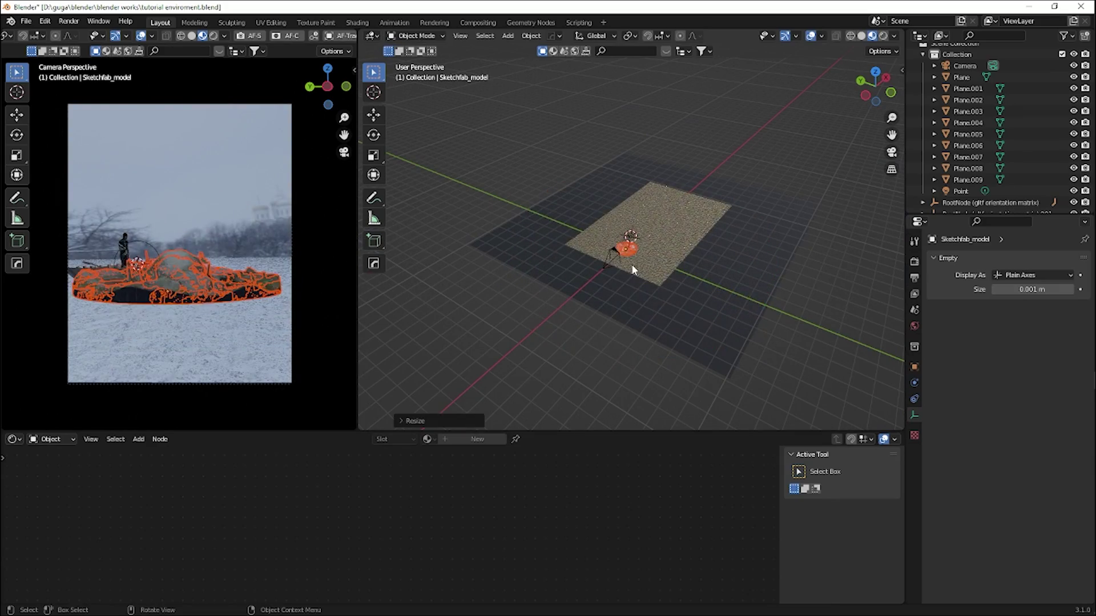
{"action": "scroll", "coordinate": [634, 274], "scroll_direction": "up", "scroll_amount": 4}
{"action": "middle_click_drag", "start_coordinate": [632, 274], "coordinate": [707, 302]}
{"action": "key", "text": "g"}
{"action": "key", "text": "x"}
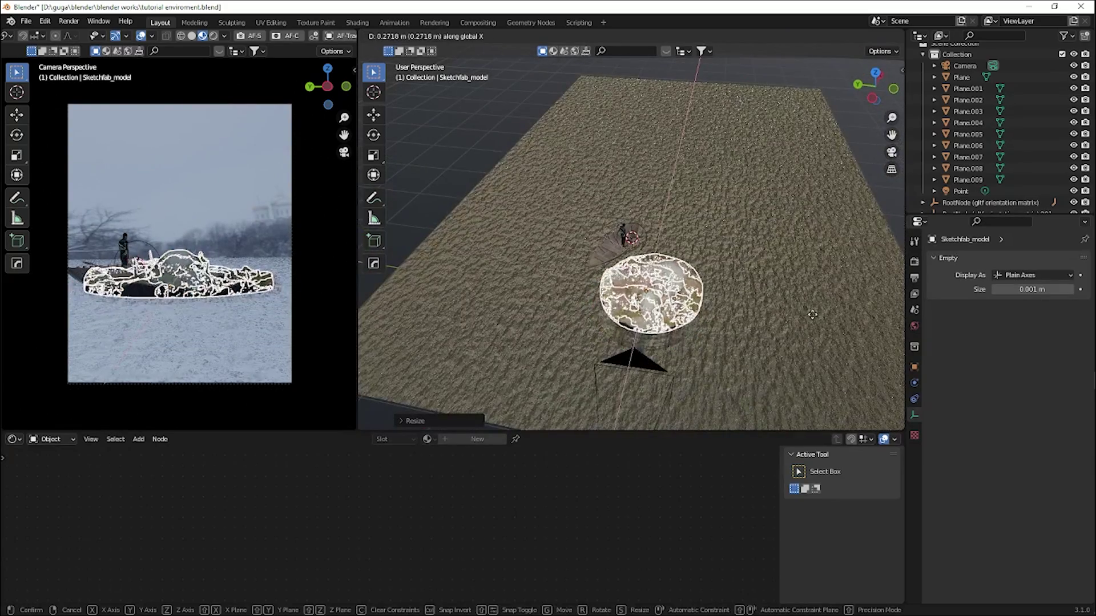
{"action": "key", "text": "y"}
{"action": "left_click", "coordinate": [788, 322]}
Step: Rotate the terrain island about the Z axis so it juts into the edge of the camera frame
{"action": "key", "text": "r"}
{"action": "key", "text": "z"}
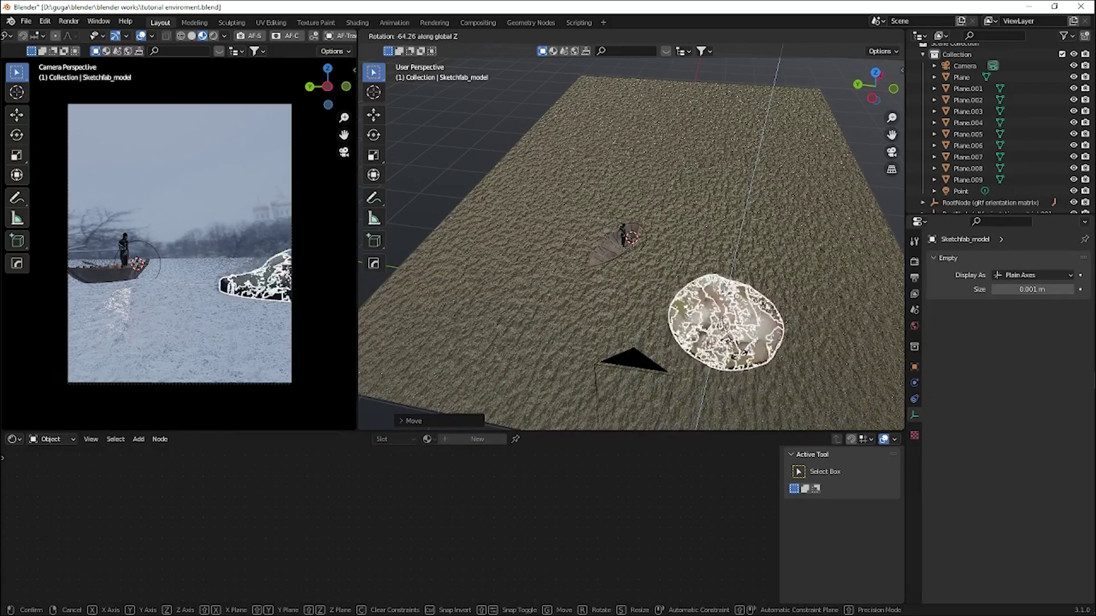
{"action": "left_click", "coordinate": [810, 337]}
{"action": "middle_click_drag", "start_coordinate": [809, 337], "coordinate": [642, 308]}
{"action": "left_click", "coordinate": [642, 308]}
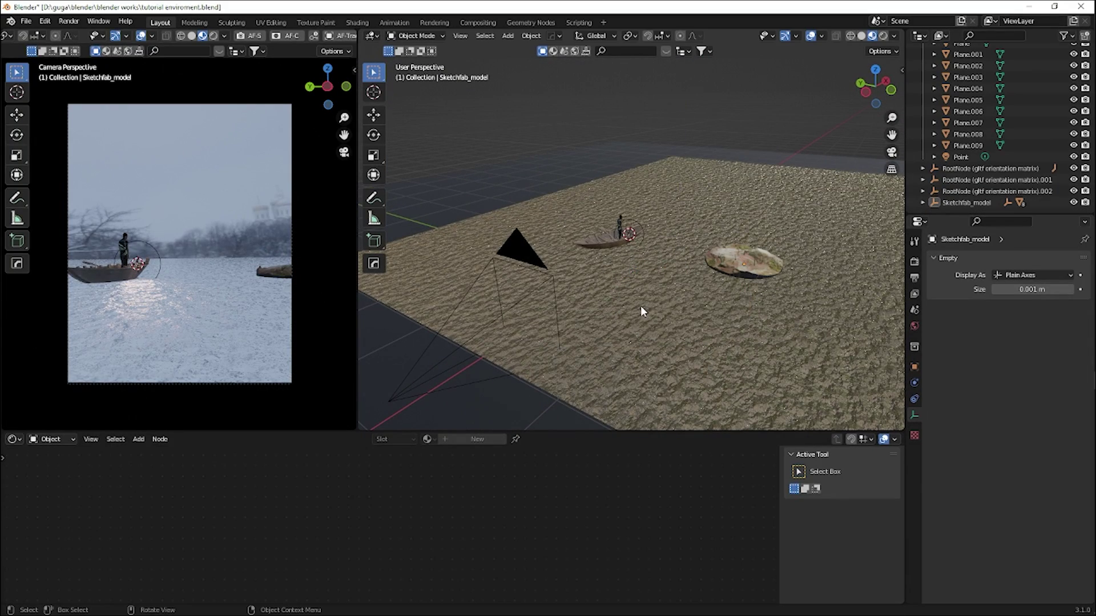
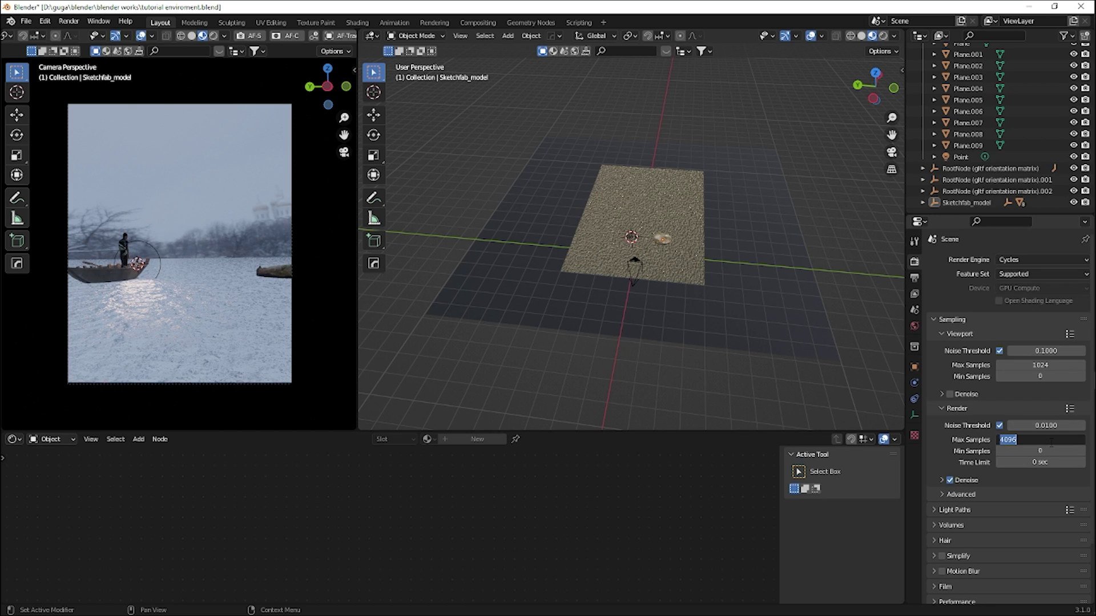
Step: Set the Cycles final render's maximum samples to 3000
{"action": "type", "text": "3000"}
{"action": "key", "text": "Return"}
{"action": "left_click", "coordinate": [1052, 442]}
{"action": "key", "text": "Return"}
Step: Switch the final render's denoiser to OptiX
{"action": "left_click", "coordinate": [940, 481]}
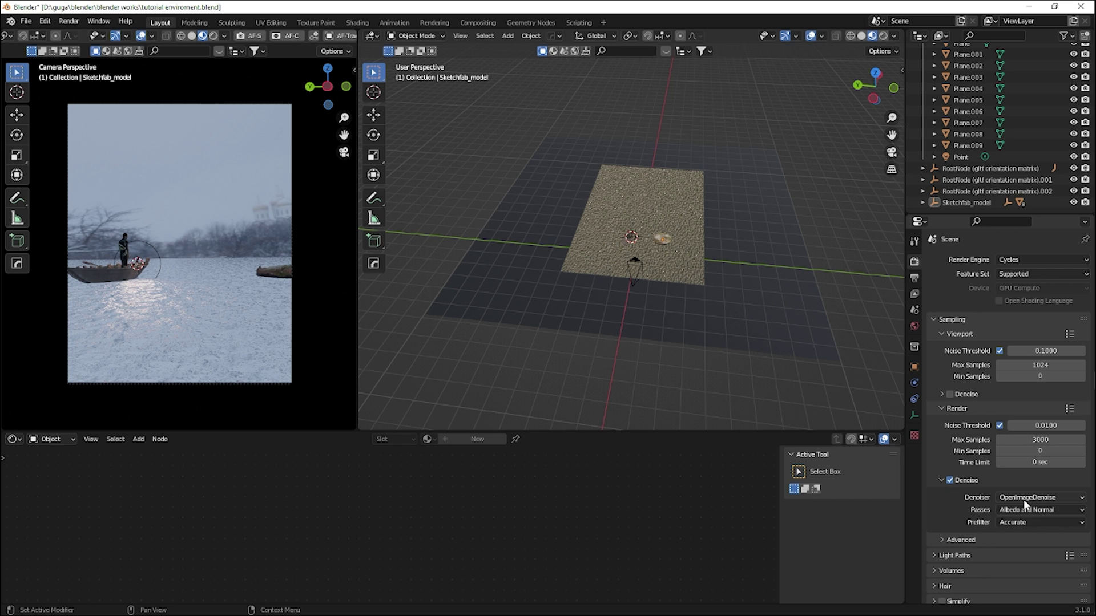
{"action": "left_click", "coordinate": [1030, 498]}
{"action": "left_click", "coordinate": [1016, 511]}
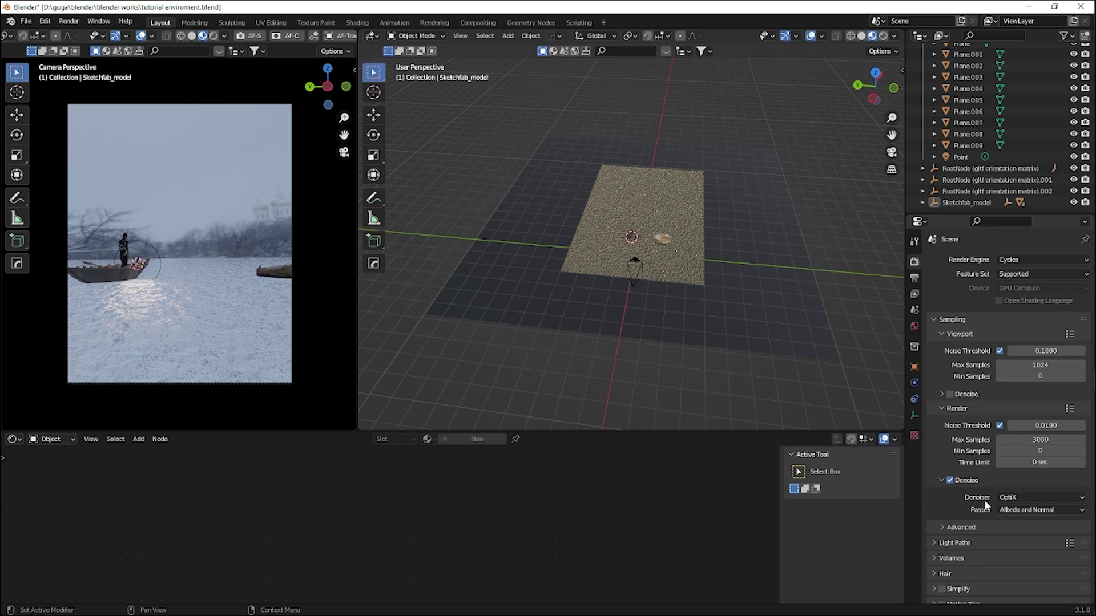
{"action": "left_click", "coordinate": [942, 481]}
Step: Set the color management look to Medium High Contrast and the exposure to -1.132
{"action": "scroll", "coordinate": [947, 548], "scroll_direction": "down", "scroll_amount": 3}
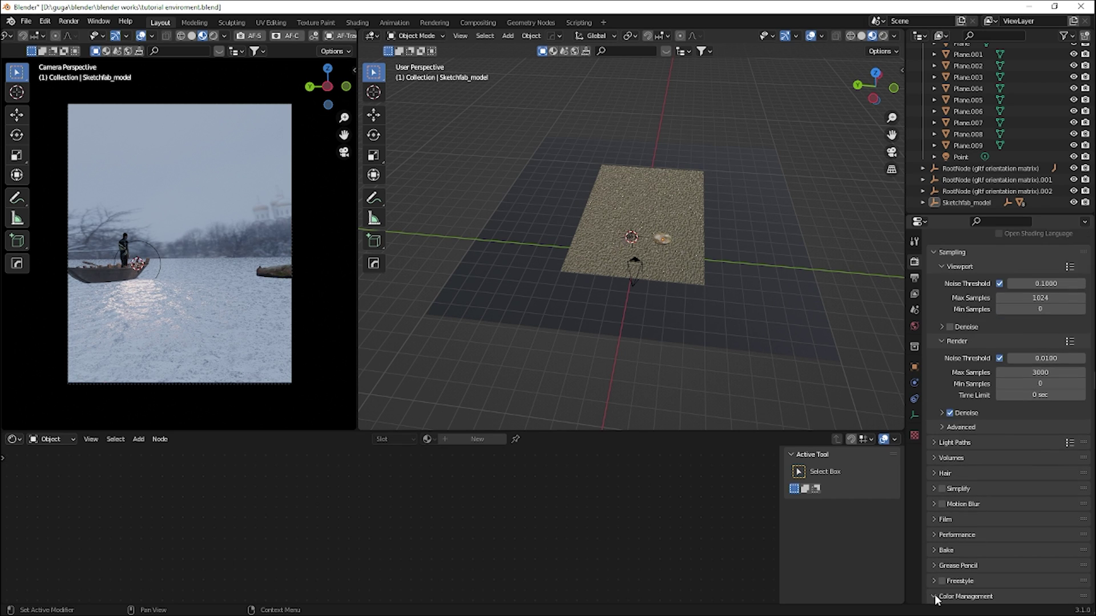
{"action": "scroll", "coordinate": [997, 531], "scroll_direction": "down", "scroll_amount": 4}
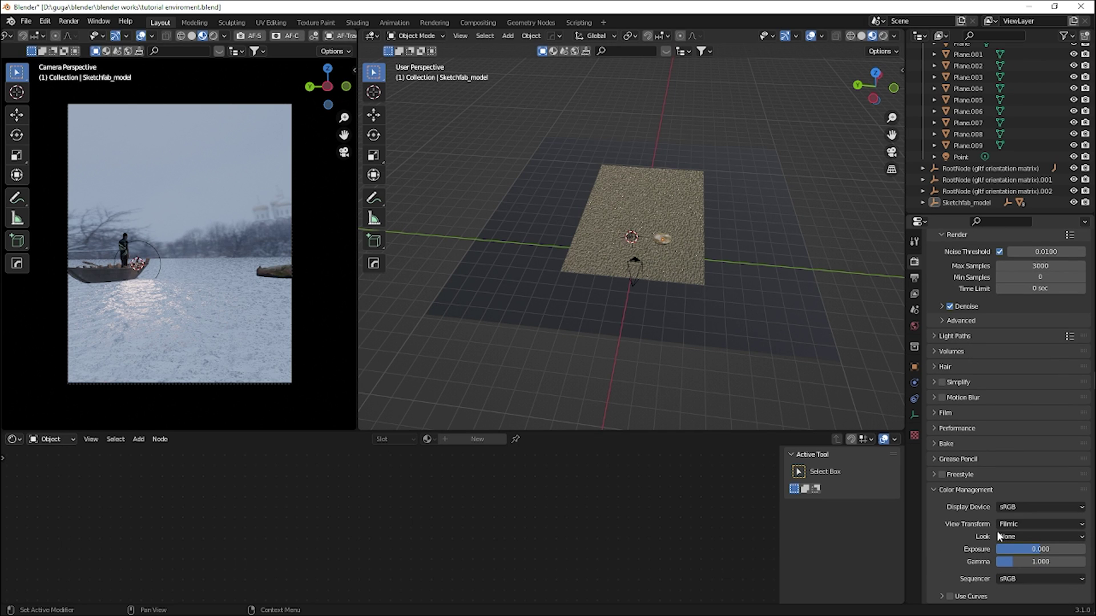
{"action": "left_click", "coordinate": [1025, 535]}
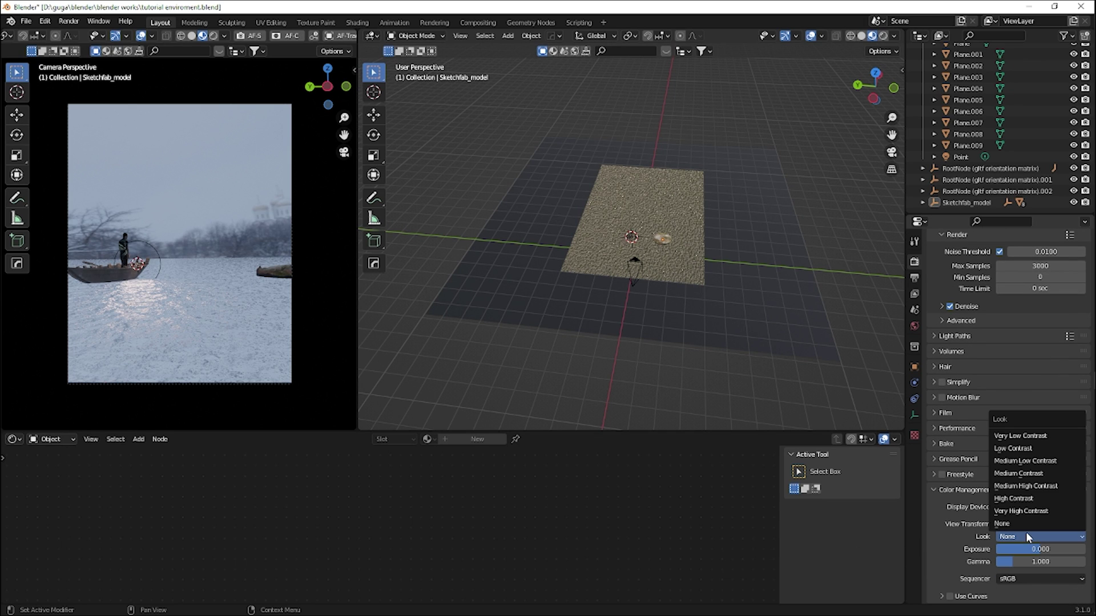
{"action": "left_click", "coordinate": [1027, 487]}
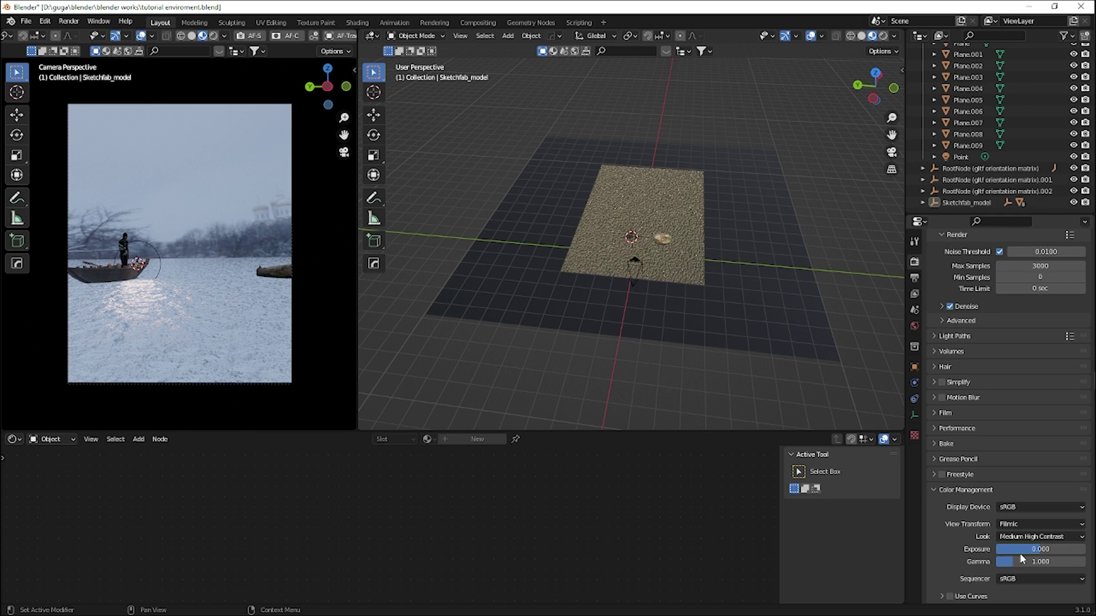
{"action": "mouse_move", "coordinate": [1037, 553]}
{"action": "left_mouse_down"}
{"action": "mouse_move", "coordinate": [1050, 553]}
{"action": "mouse_move", "coordinate": [1005, 553]}
{"action": "mouse_move", "coordinate": [1045, 552]}
{"action": "left_mouse_up"}
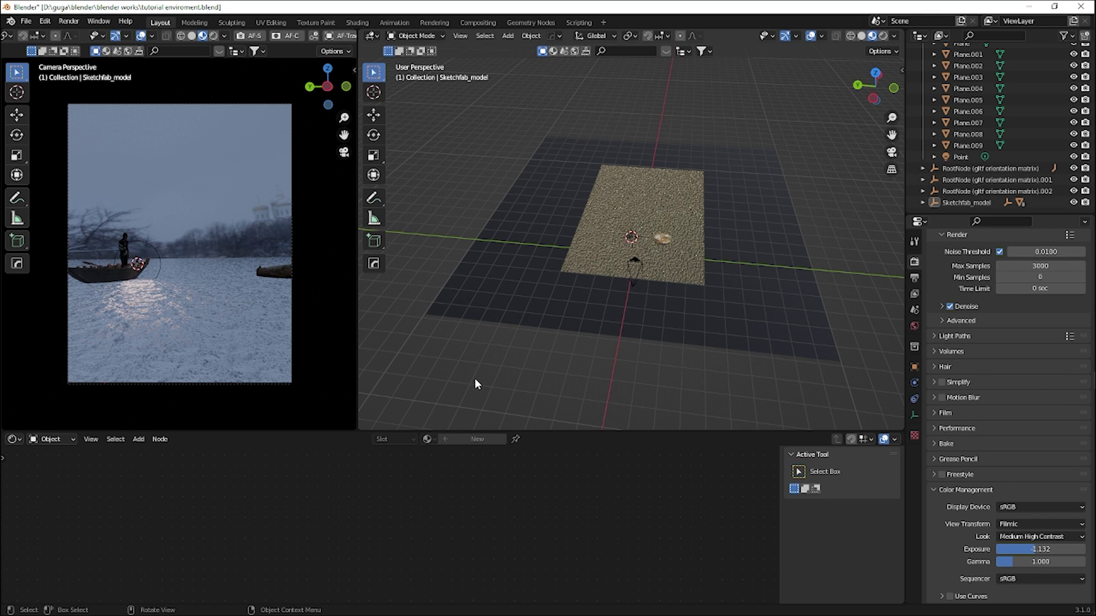
Step: Enable the Denoising Data pass for the view layer
{"action": "middle_click_drag", "start_coordinate": [594, 330], "coordinate": [623, 287]}
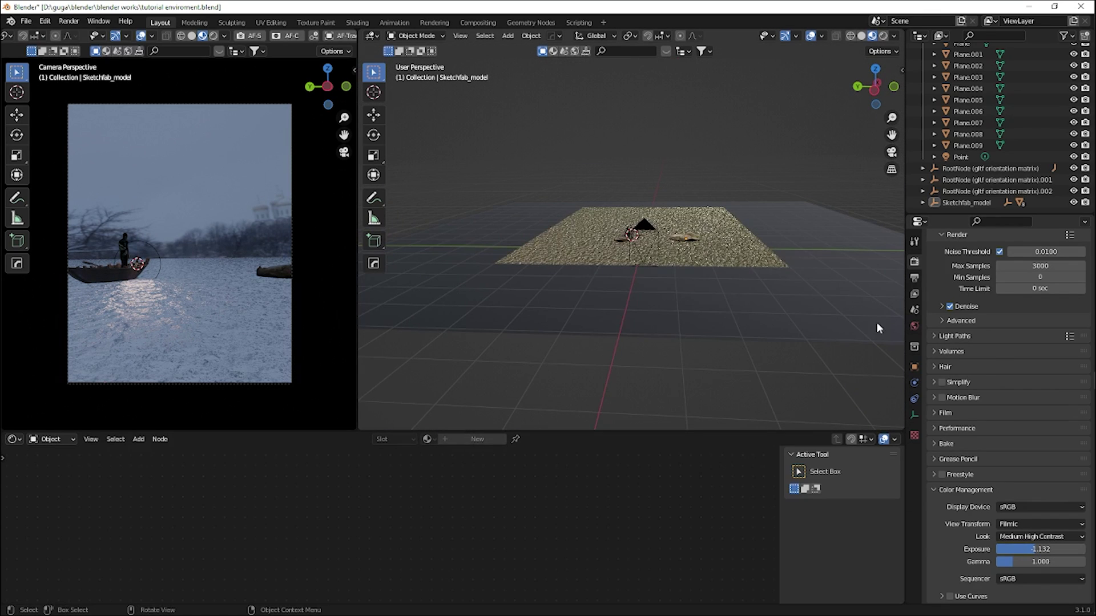
{"action": "scroll", "coordinate": [939, 351], "scroll_direction": "up", "scroll_amount": 8}
{"action": "left_click", "coordinate": [915, 294]}
{"action": "left_click", "coordinate": [914, 308]}
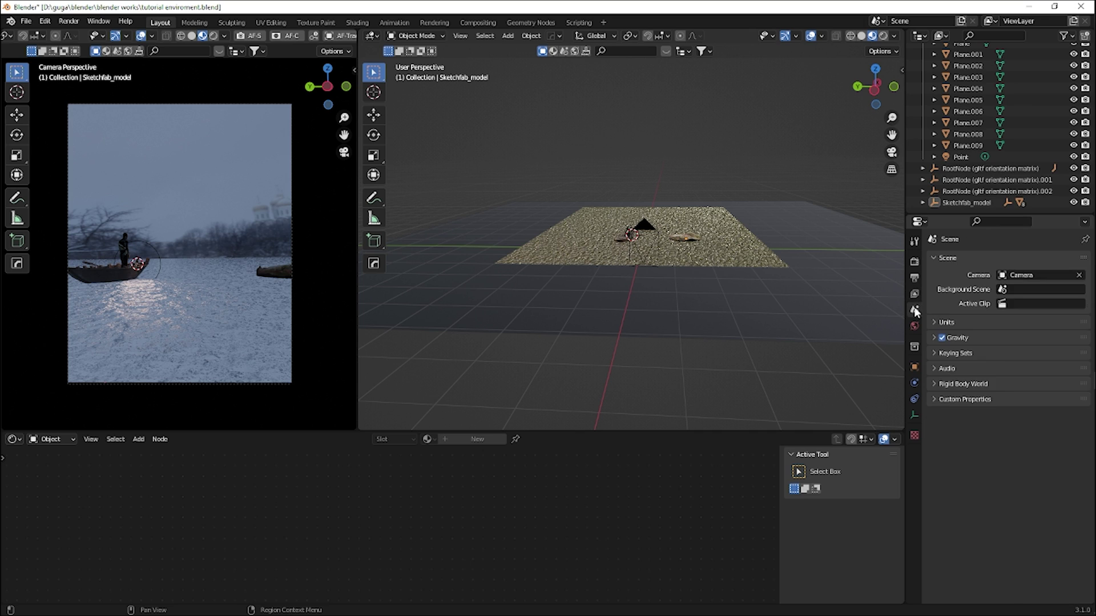
{"action": "left_click", "coordinate": [914, 293]}
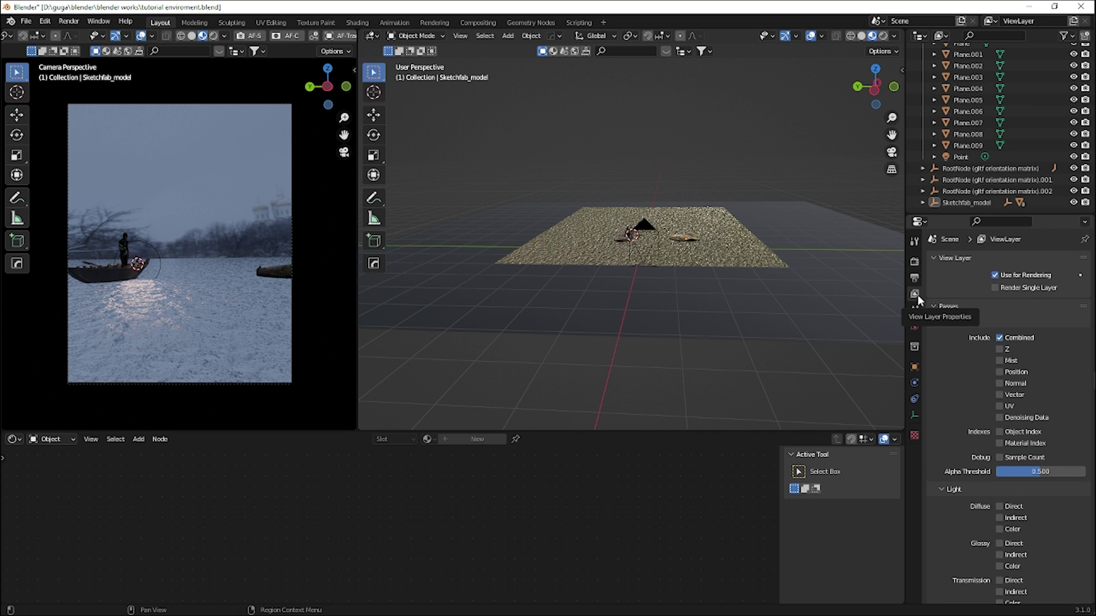
{"action": "left_click", "coordinate": [1002, 417]}
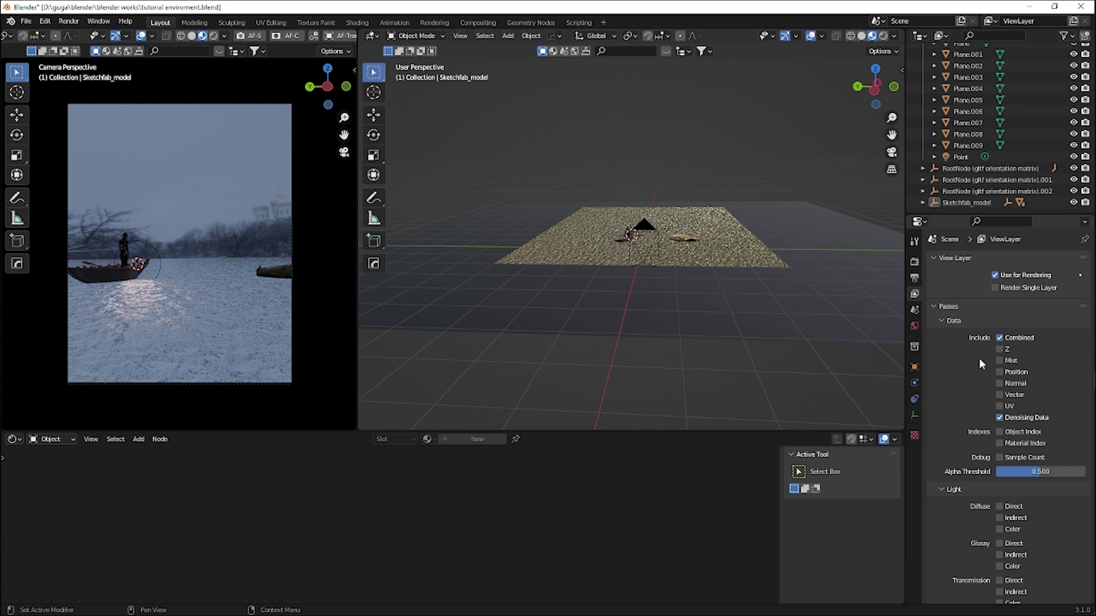
{"action": "left_click", "coordinate": [913, 264]}
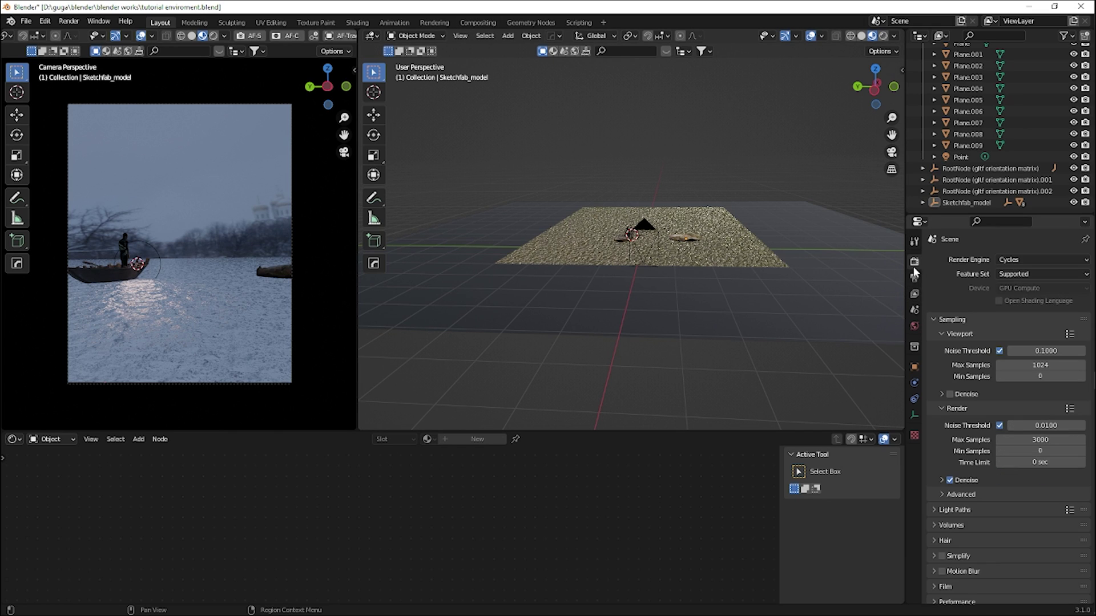
{"action": "scroll", "coordinate": [974, 440], "scroll_direction": "down", "scroll_amount": 5}
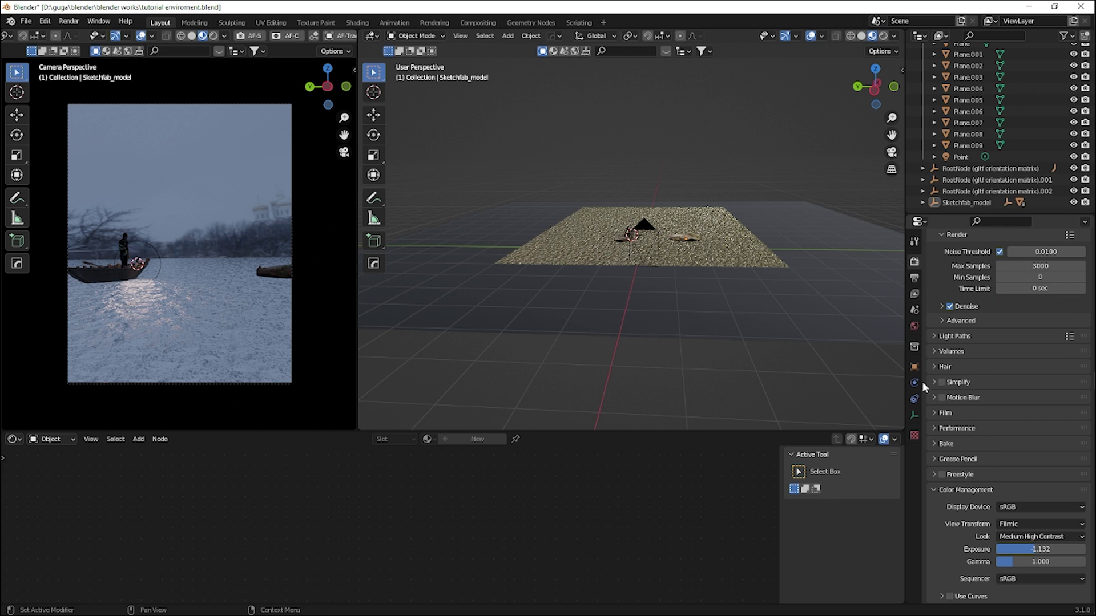
{"action": "left_click", "coordinate": [915, 367]}
{"action": "left_click", "coordinate": [916, 415]}
{"action": "left_click", "coordinate": [914, 435]}
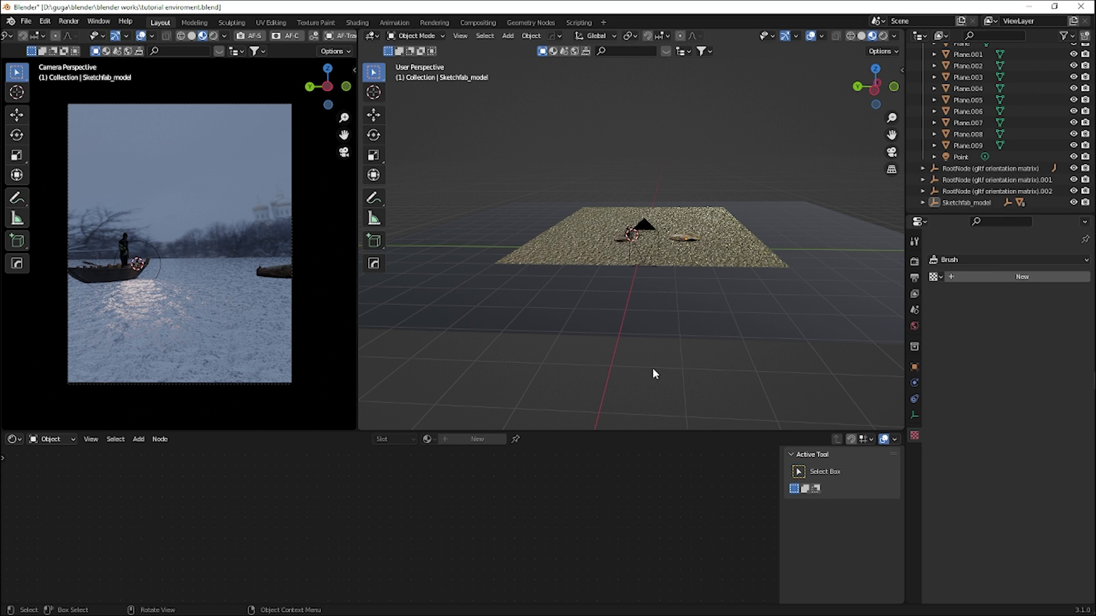
Step: Enable compositing nodes for the scene in the Compositing workspace
{"action": "left_click", "coordinate": [69, 21]}
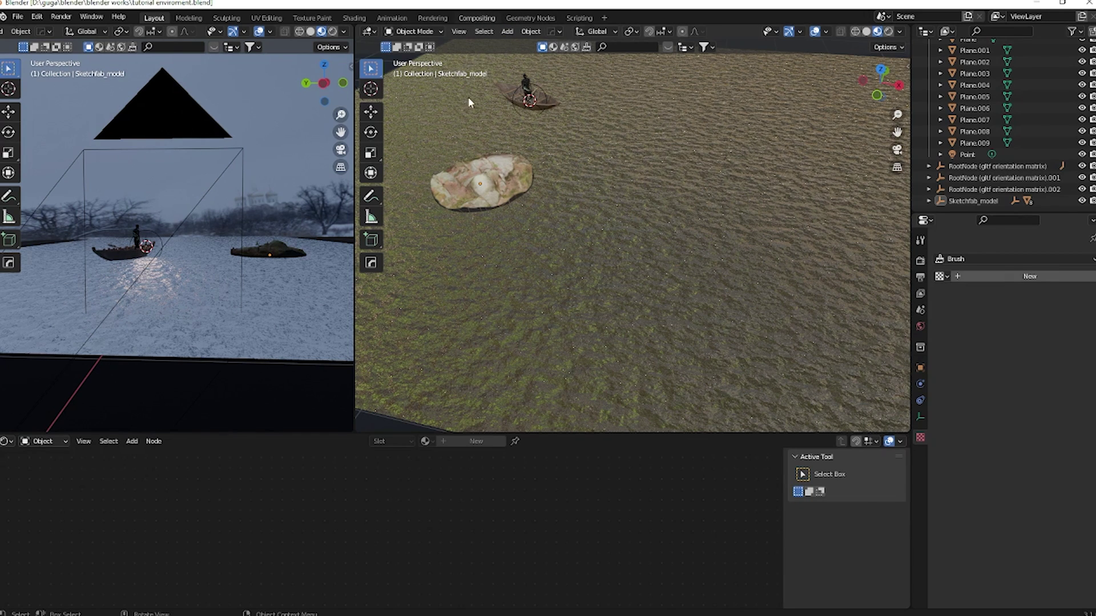
{"action": "left_click", "coordinate": [477, 17]}
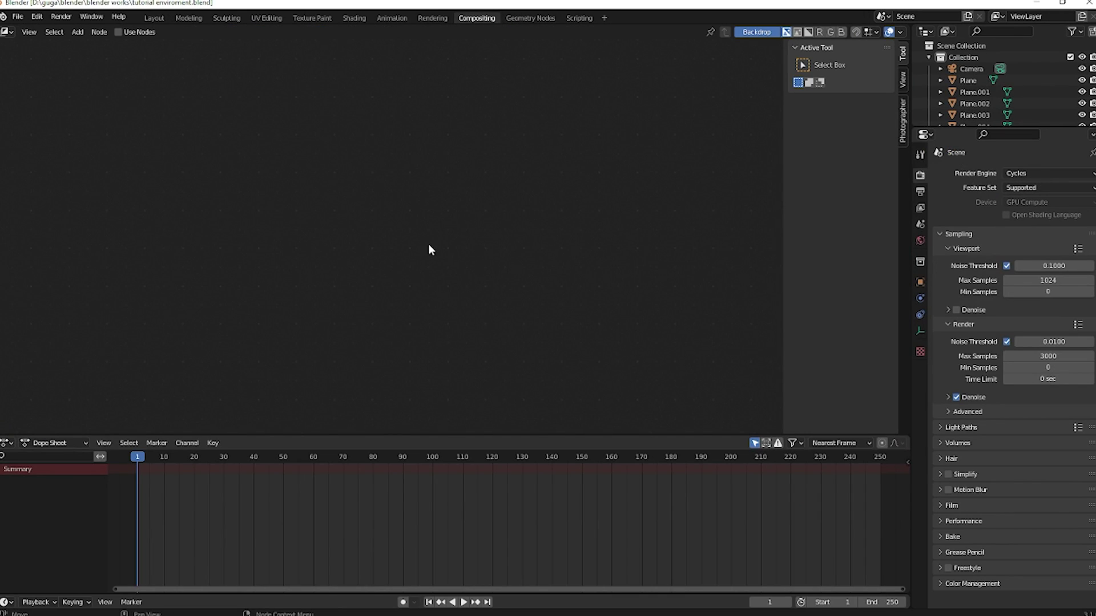
{"action": "left_click", "coordinate": [119, 32]}
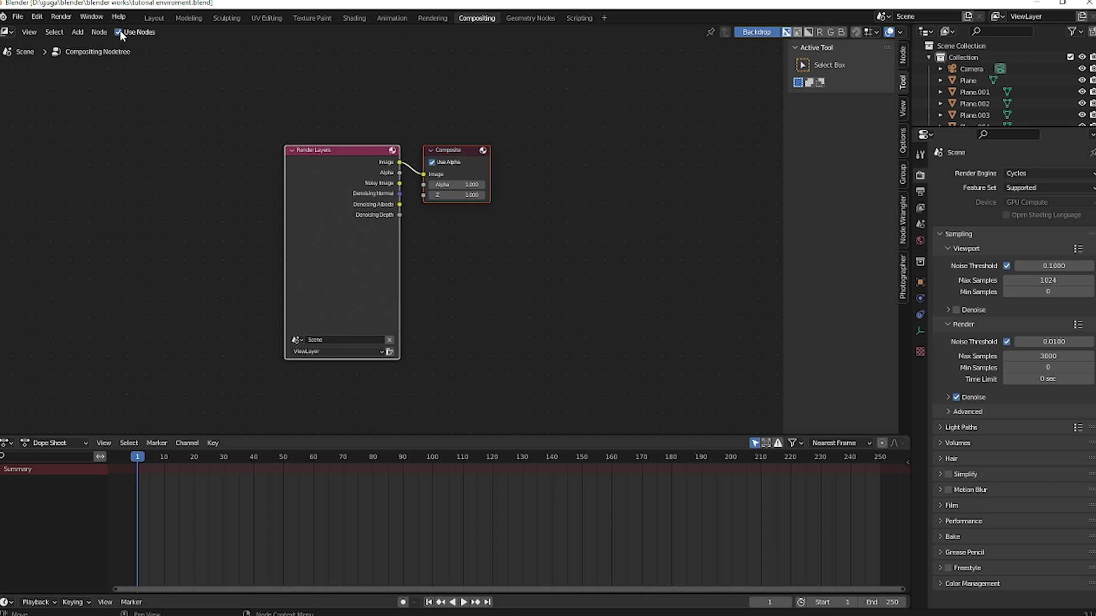
Step: Move the Composite node farther from the Render Layers node to leave a gap between them
{"action": "left_click_drag", "start_coordinate": [331, 162], "coordinate": [224, 157]}
{"action": "left_click", "coordinate": [304, 154]}
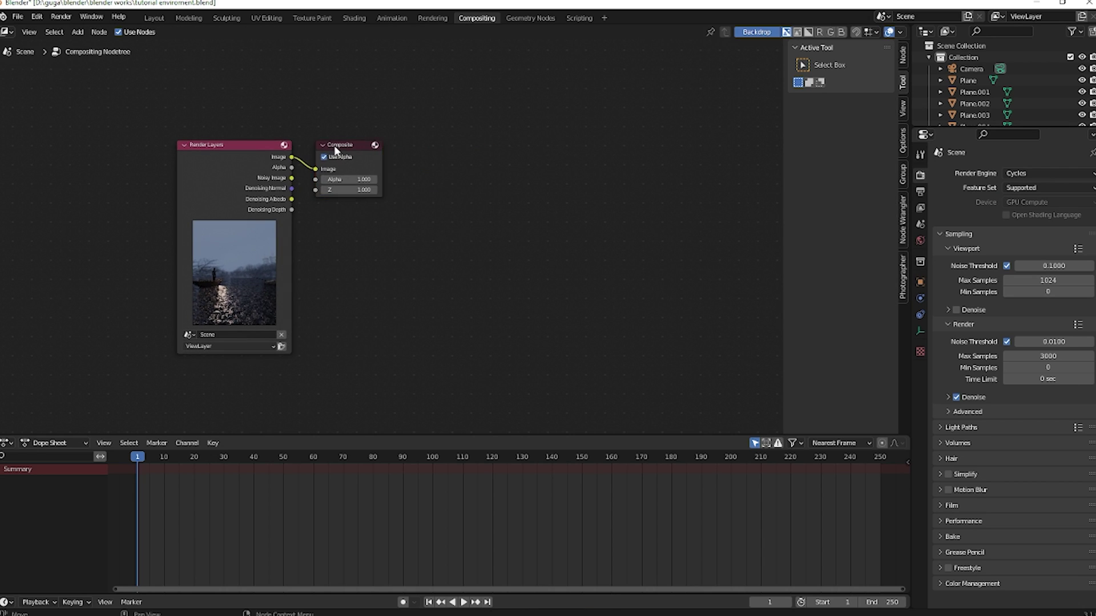
{"action": "left_click_drag", "start_coordinate": [334, 150], "coordinate": [519, 149]}
{"action": "left_click", "coordinate": [360, 210]}
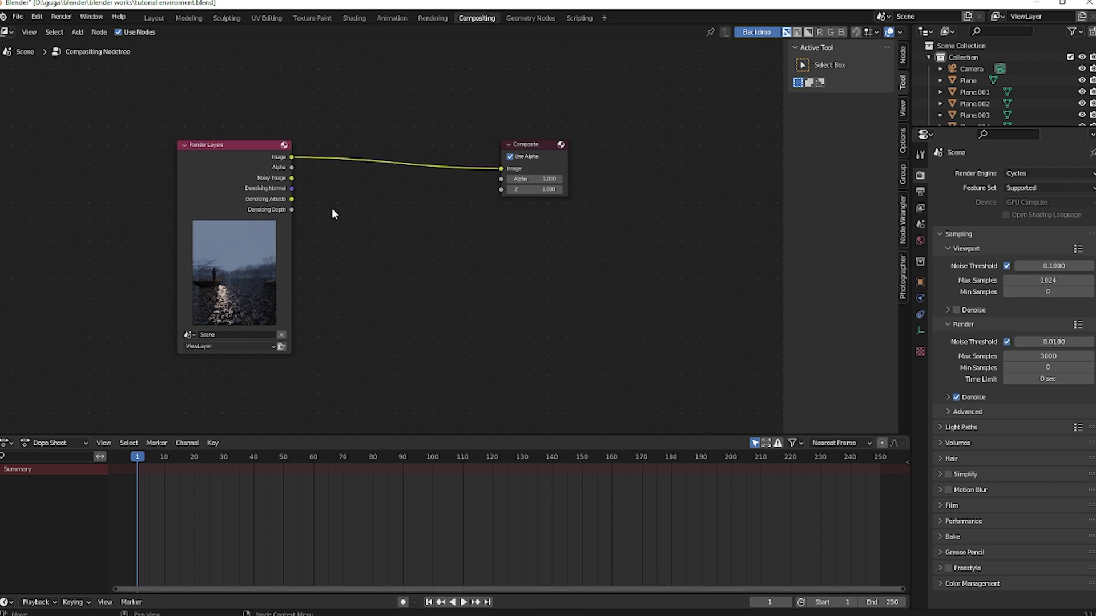
Step: Check the view layer's passes and add a Denoise node between and below the Render Layers and Composite nodes
{"action": "left_click", "coordinate": [921, 209]}
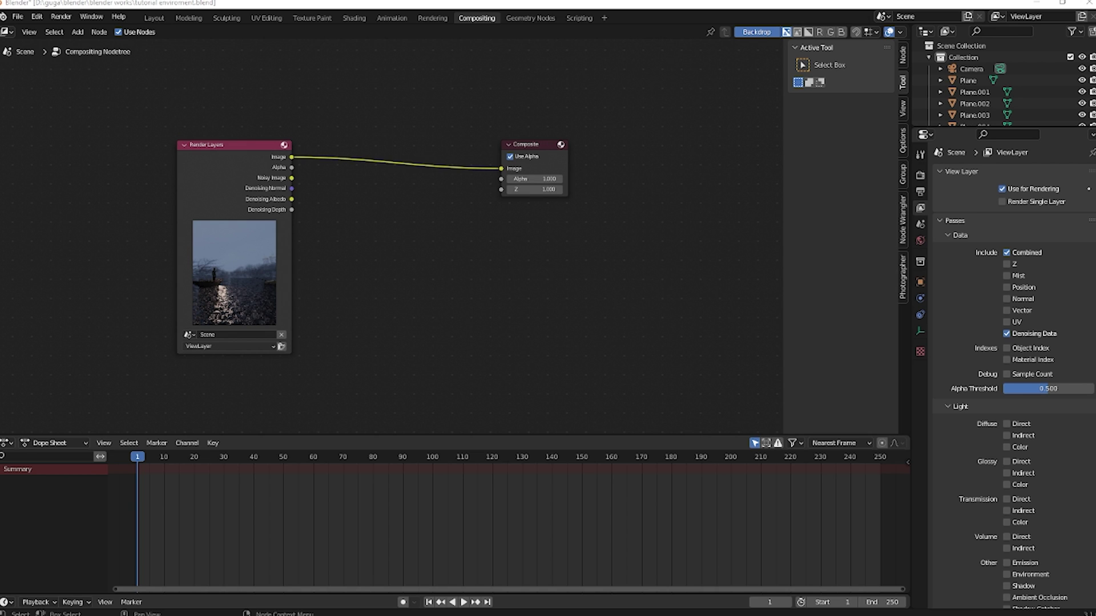
{"action": "key", "text": "shift+a"}
{"action": "type", "text": "d"}
{"action": "left_click", "coordinate": [475, 296]}
{"action": "left_click", "coordinate": [416, 232]}
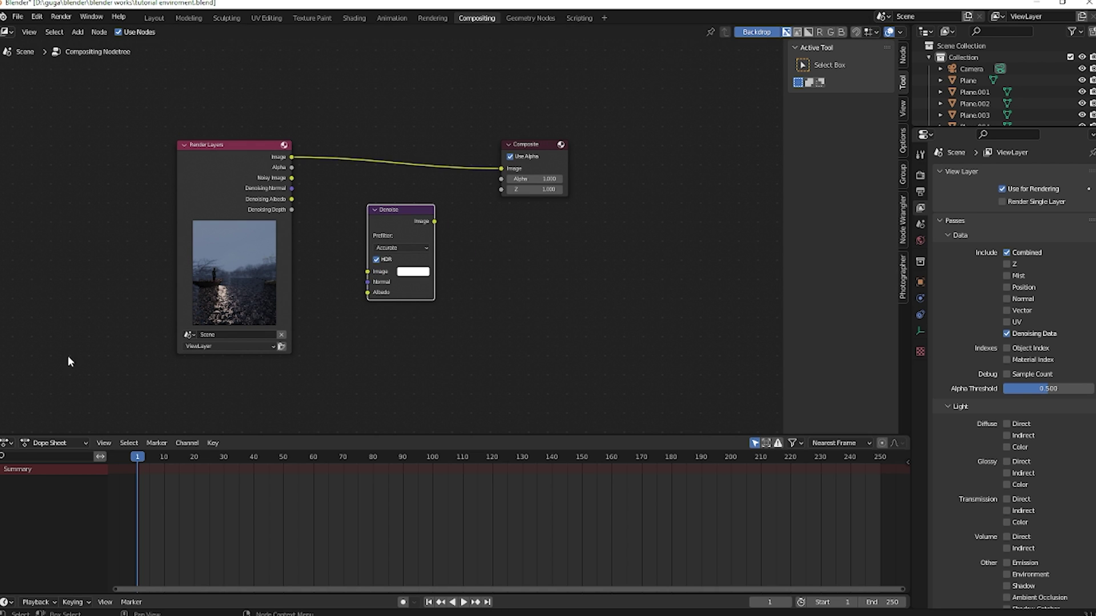
Step: Link Noisy Image, Denoising Normal and Denoising Albedo to Denoise's Image, Normal and Albedo inputs, and its Image output to Composite
{"action": "left_click_drag", "start_coordinate": [367, 272], "coordinate": [291, 178]}
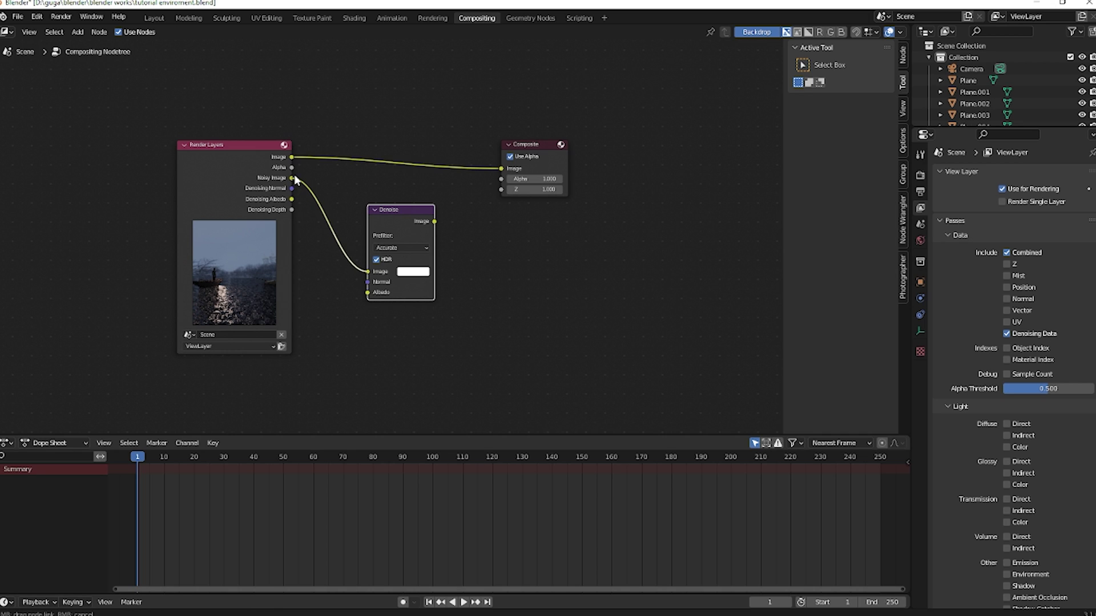
{"action": "left_click_drag", "start_coordinate": [366, 282], "coordinate": [291, 188]}
{"action": "left_click_drag", "start_coordinate": [368, 293], "coordinate": [291, 200]}
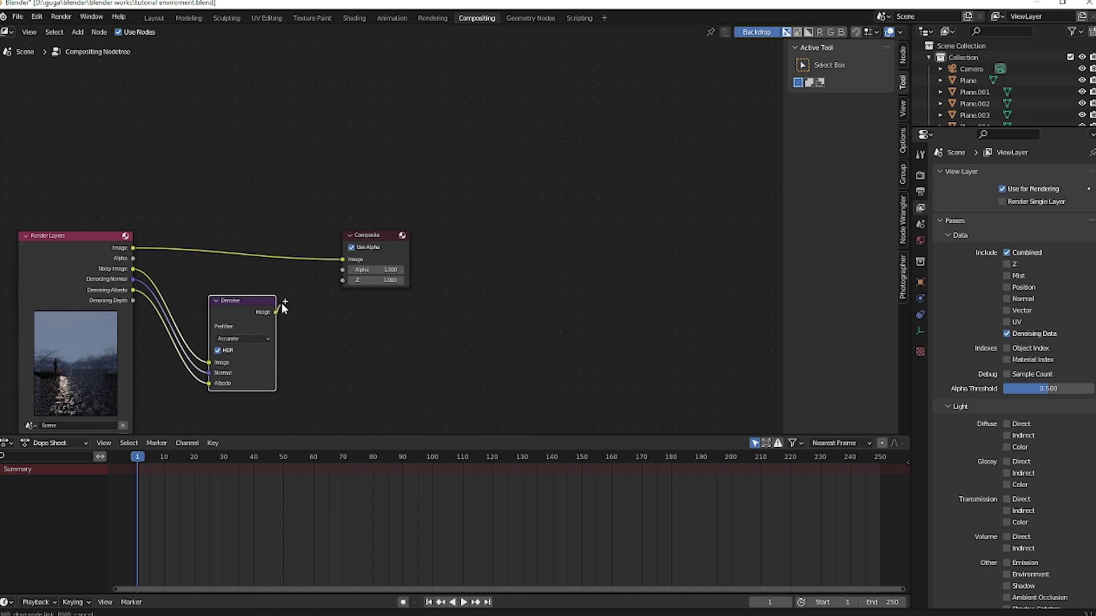
{"action": "left_click_drag", "start_coordinate": [275, 312], "coordinate": [343, 260]}
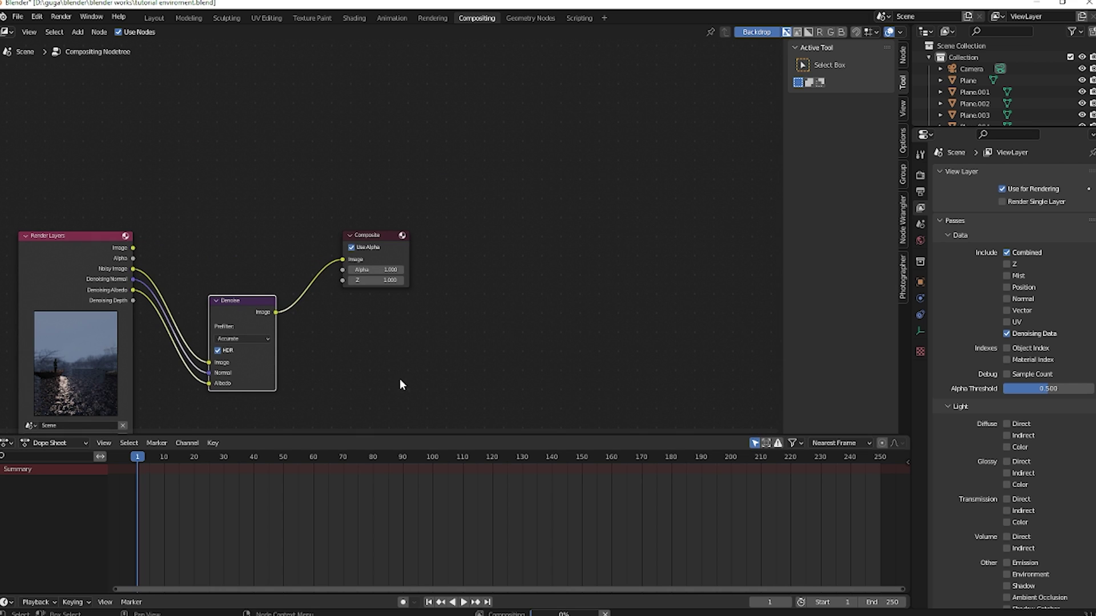